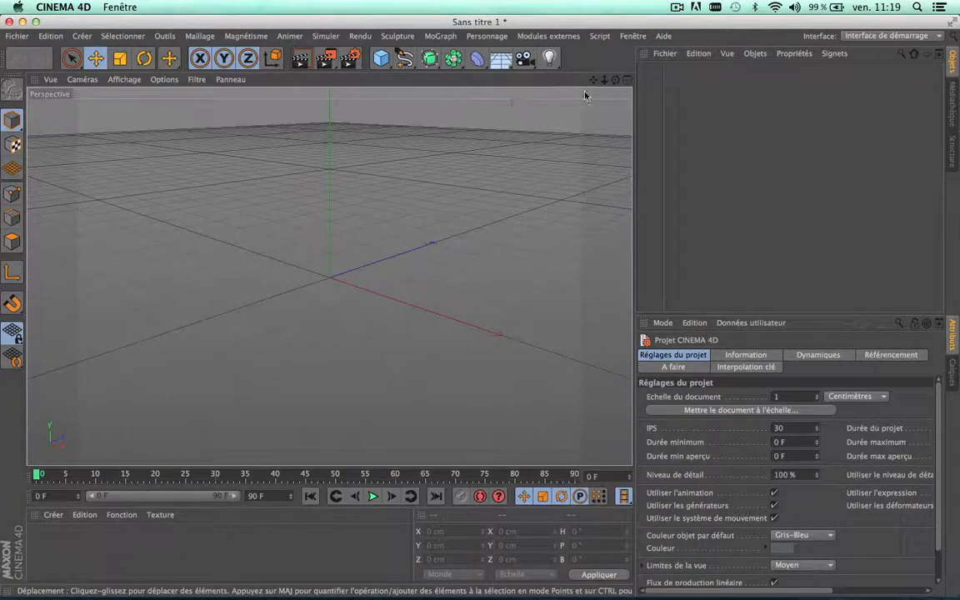
Step: Add a parametric cube to the scene
left_click_drag(594, 80, 594, 114)
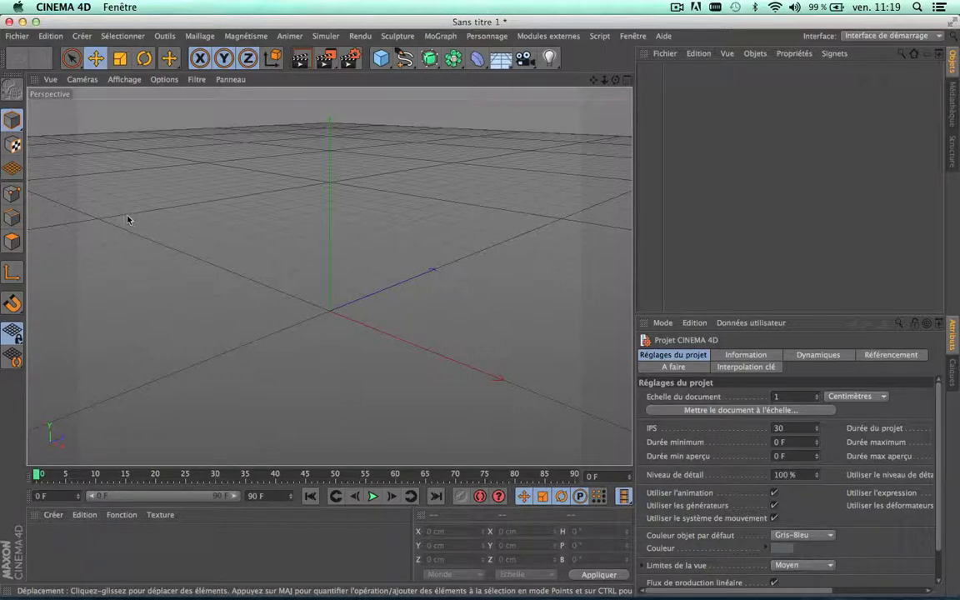
left_click(8, 120)
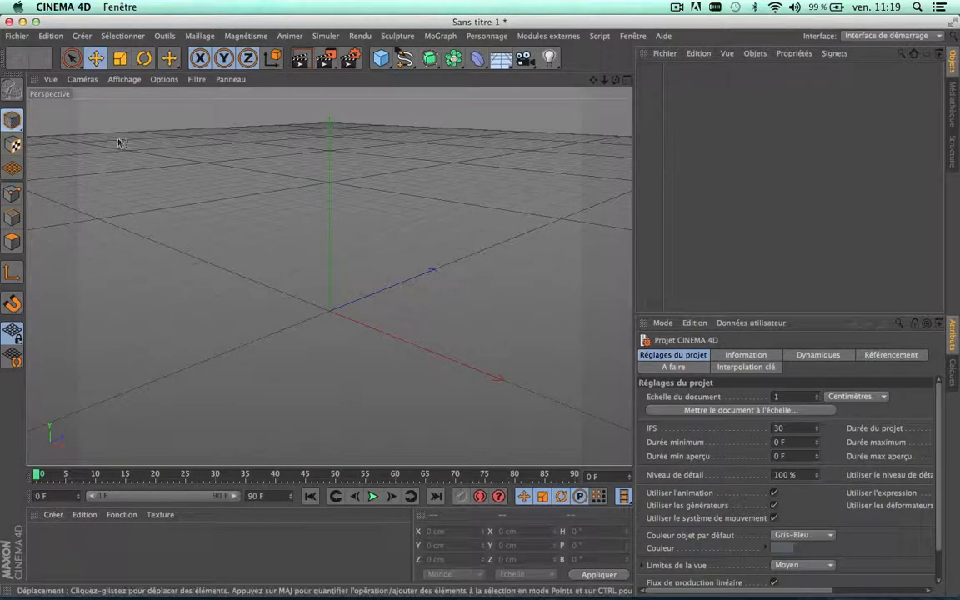
left_click(72, 57)
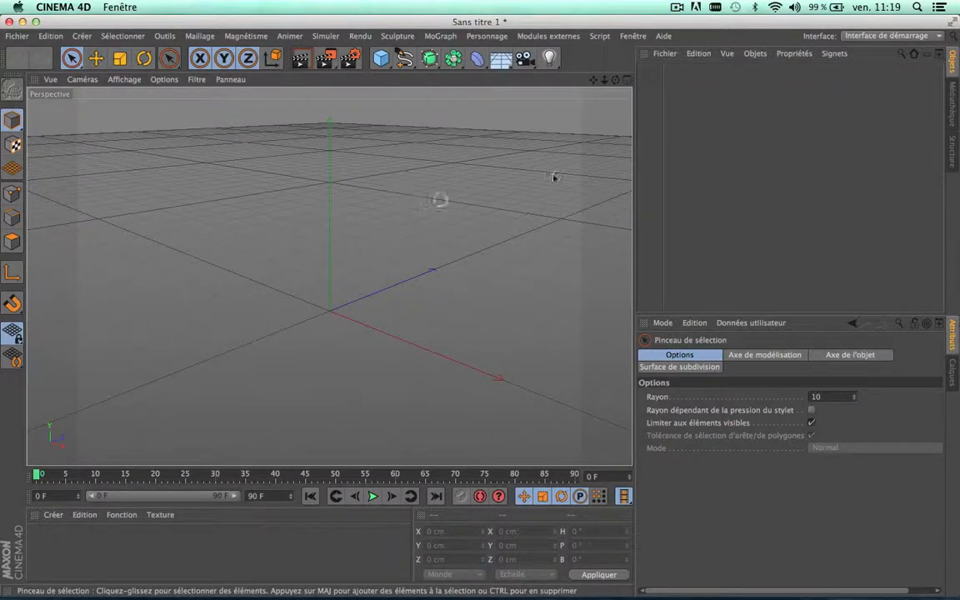
left_click(96, 59)
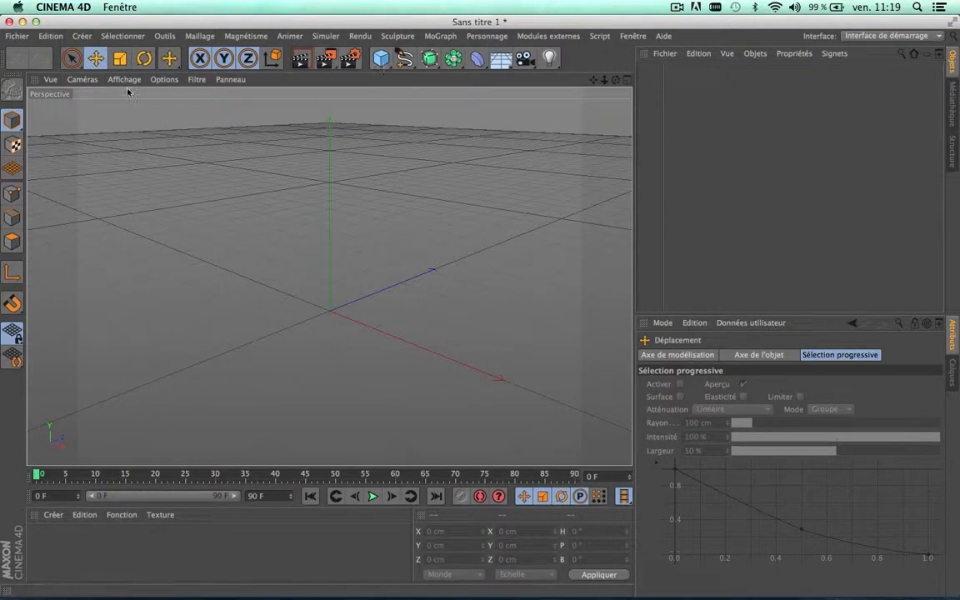
left_click(381, 60)
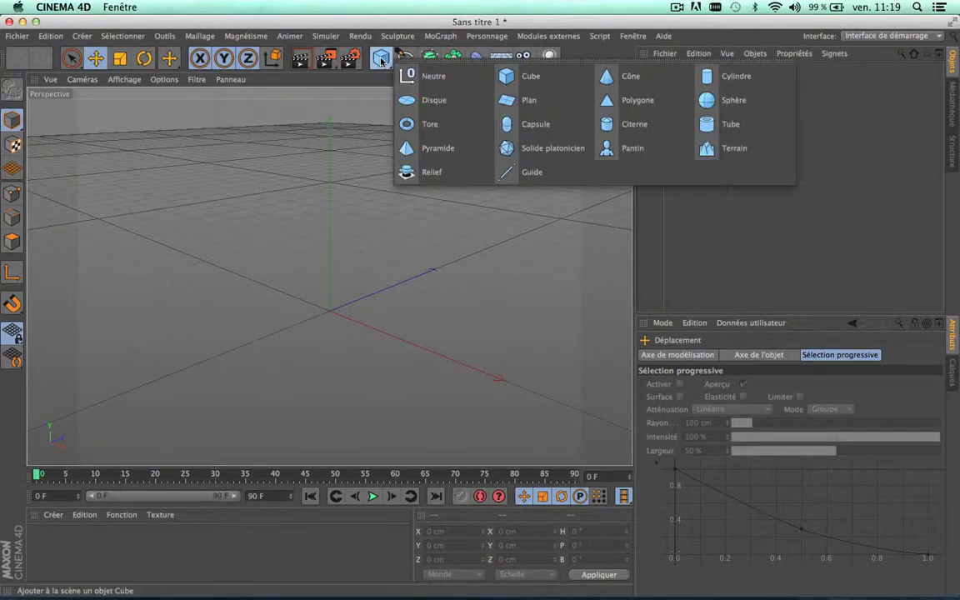
left_click(547, 79)
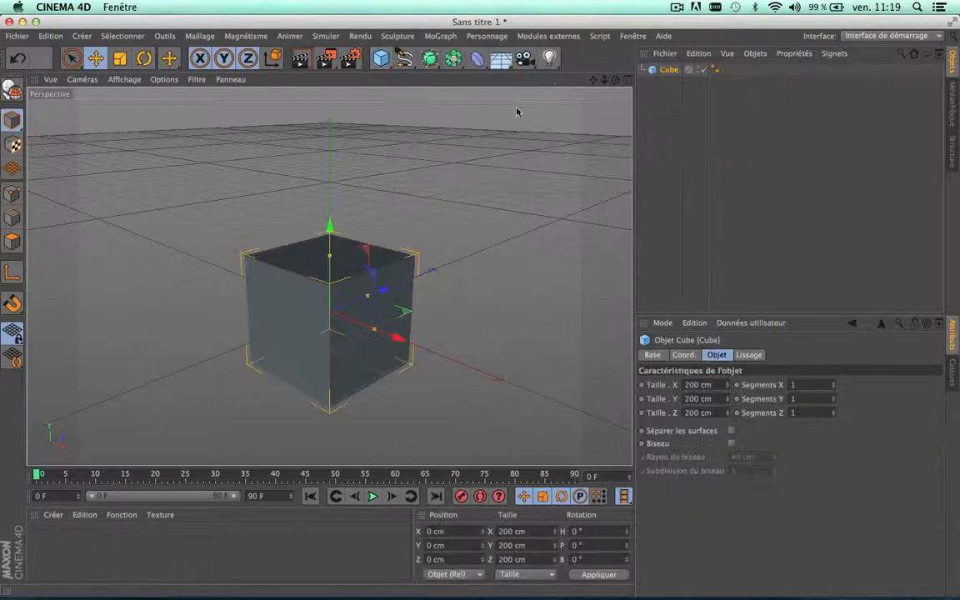
Step: Select the cube and move it to about X -115, Y 24, Z 126 cm
left_click(479, 229)
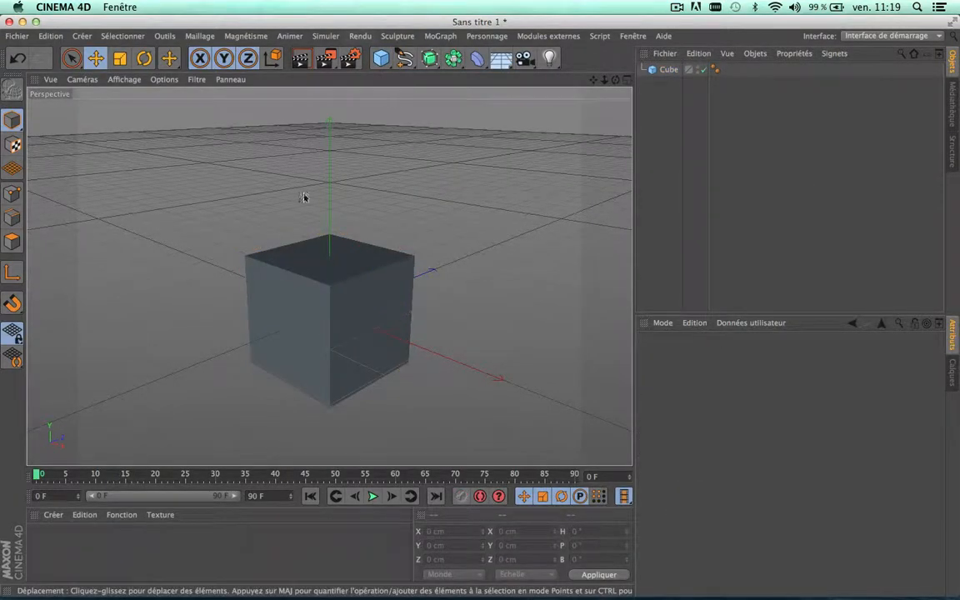
left_click(369, 339)
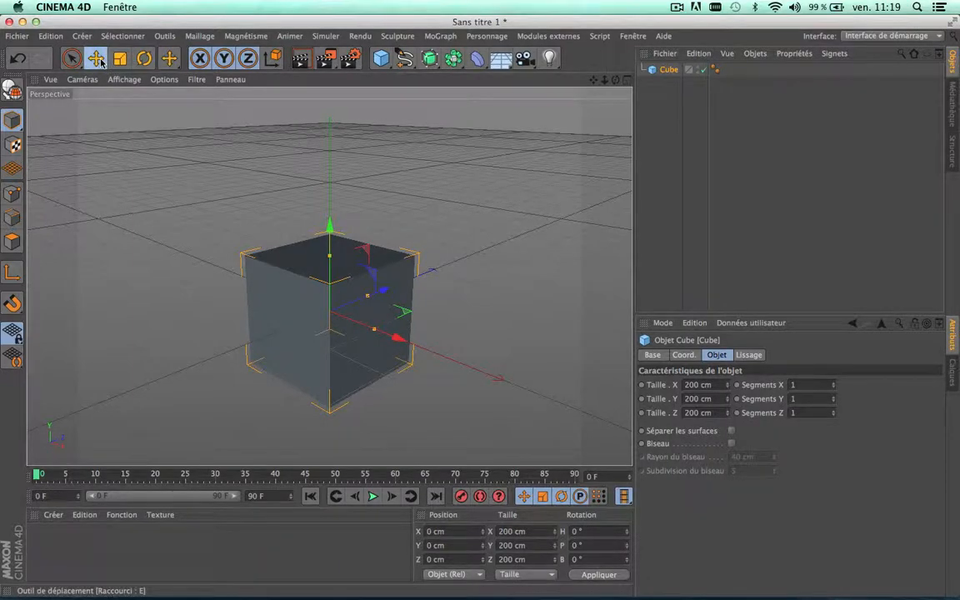
left_click_drag(330, 225, 327, 112)
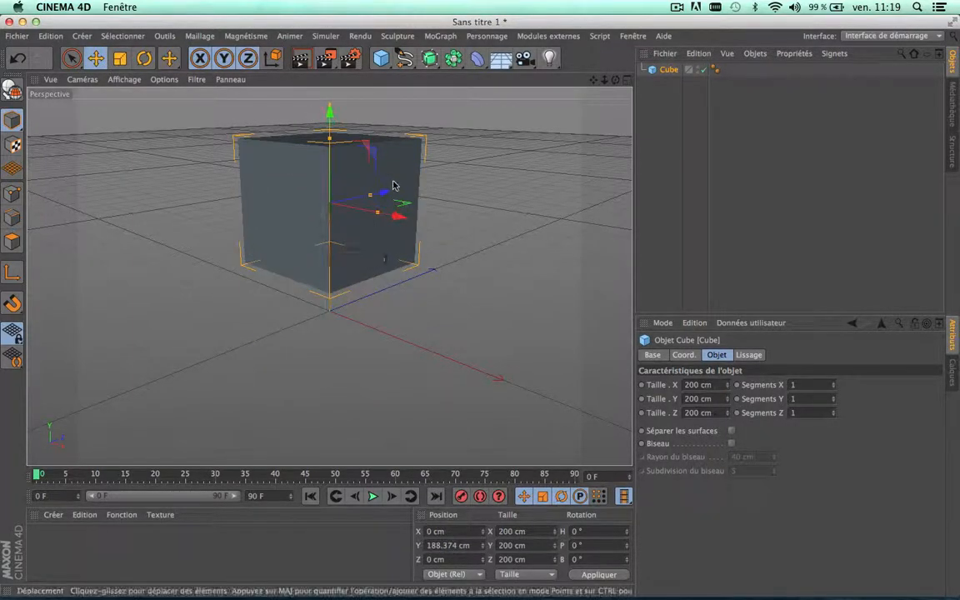
left_click_drag(393, 185, 439, 180)
left_click_drag(387, 101, 384, 198)
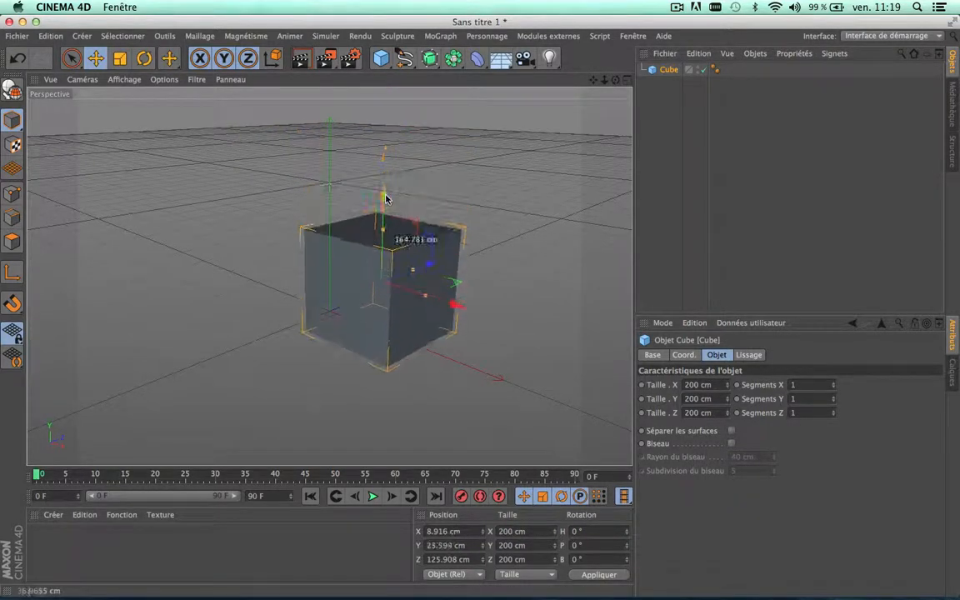
left_click_drag(453, 307, 401, 277)
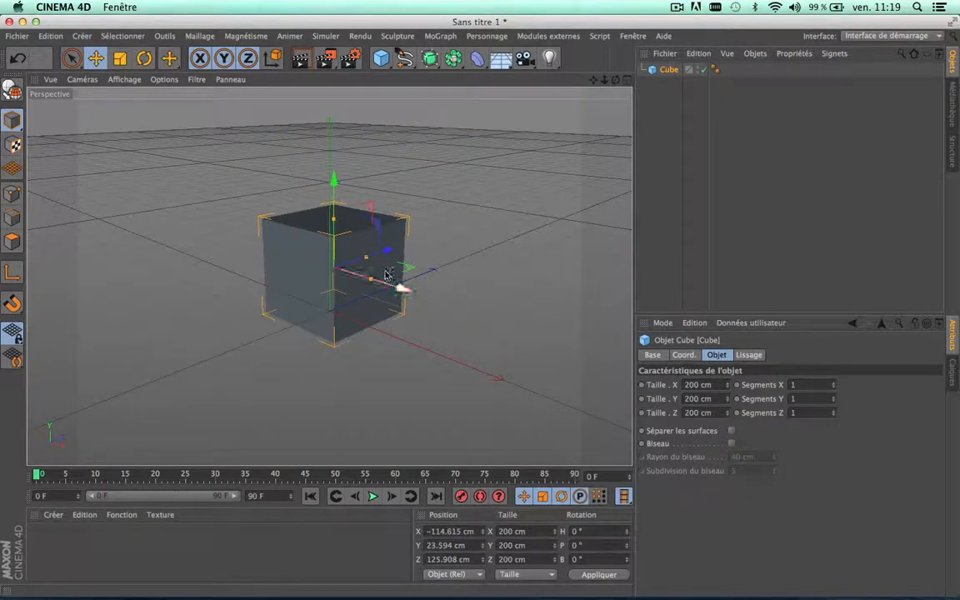
Step: Scale the cube both uniformly and along single axes to about 290 × 231 × 305 cm
left_click(119, 58)
left_click_drag(334, 176, 345, 144)
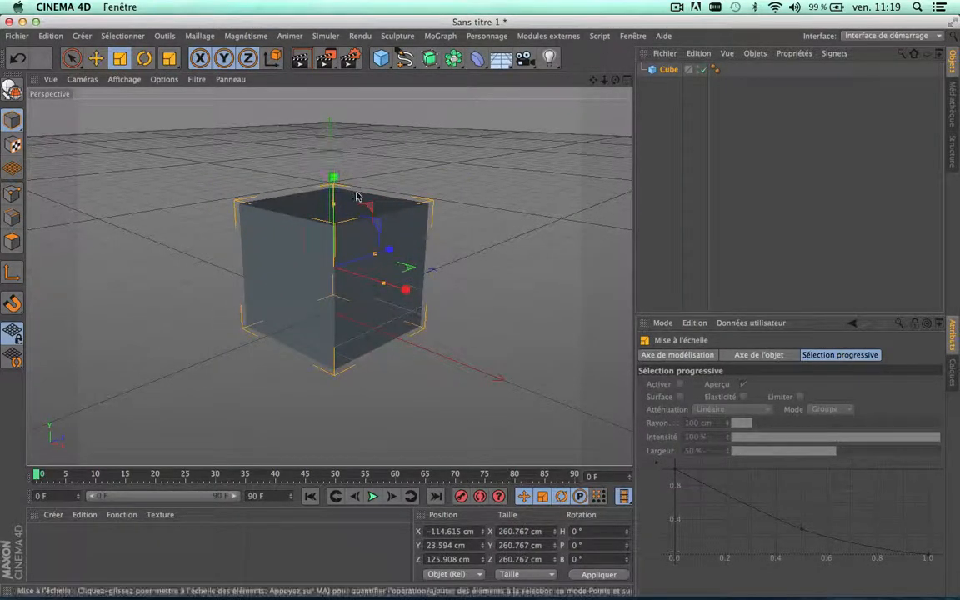
mouse_move(335, 207)
left_mouse_down()
mouse_move(337, 248)
mouse_move(334, 193)
left_mouse_up()
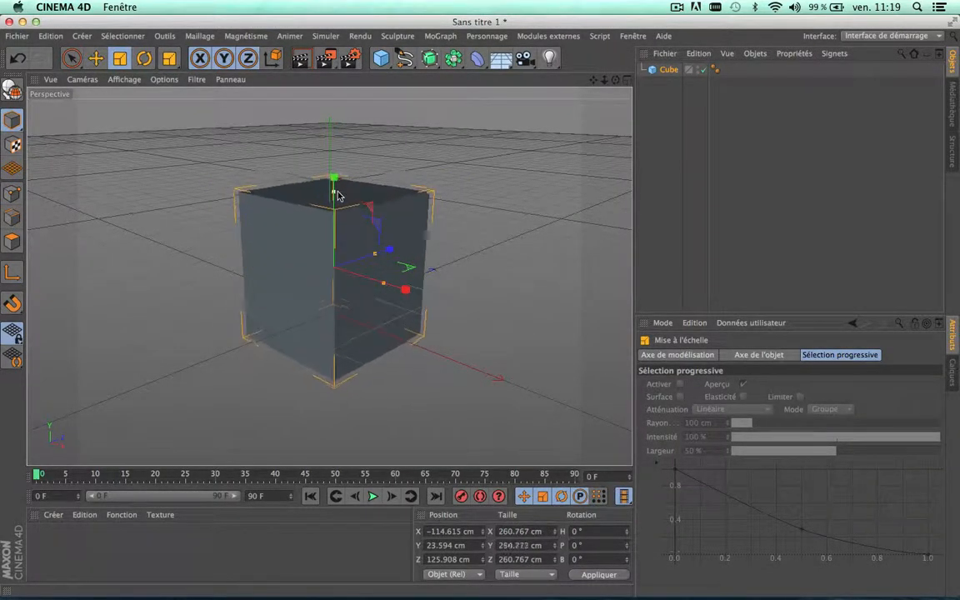
mouse_move(374, 259)
left_mouse_down()
mouse_move(338, 270)
mouse_move(389, 249)
left_mouse_up()
left_click_drag(383, 287, 394, 289)
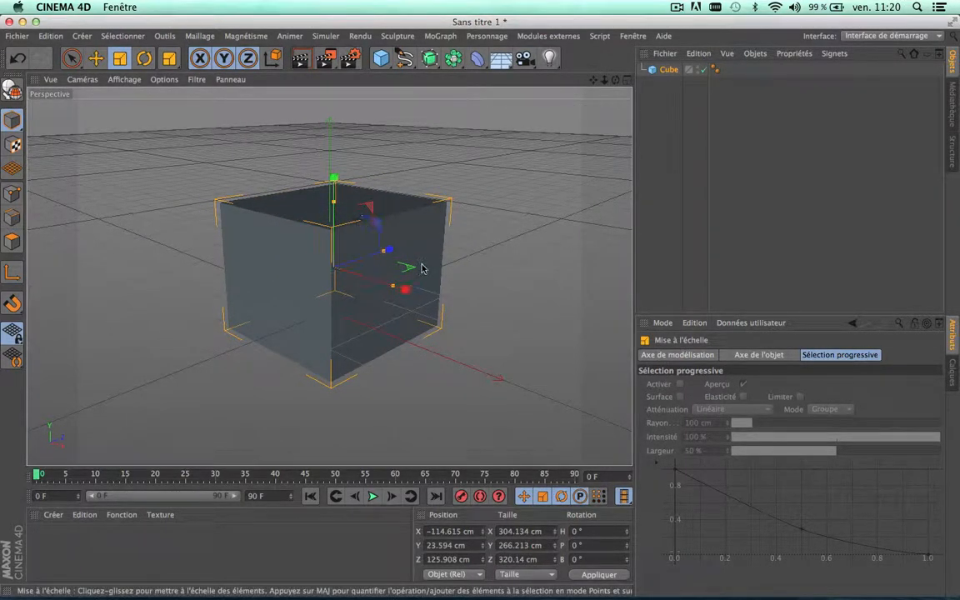
mouse_move(333, 178)
left_mouse_down()
mouse_move(332, 143)
mouse_move(332, 257)
mouse_move(320, 190)
left_mouse_up()
Step: Convert the parametric cube to an editable polygon object, undo the latest change and deselect the cube
left_click(11, 90)
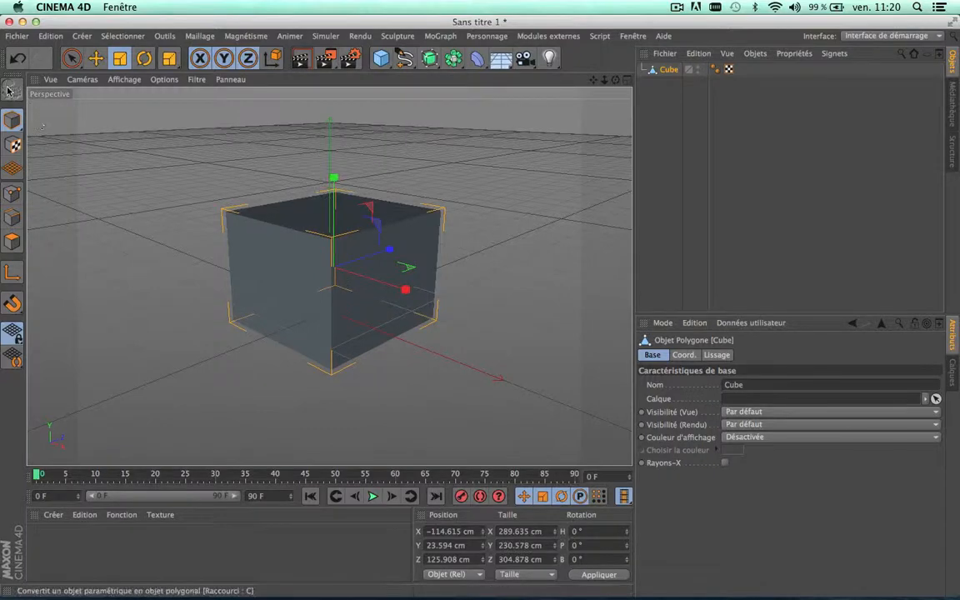
key("super+z")
left_click(413, 140)
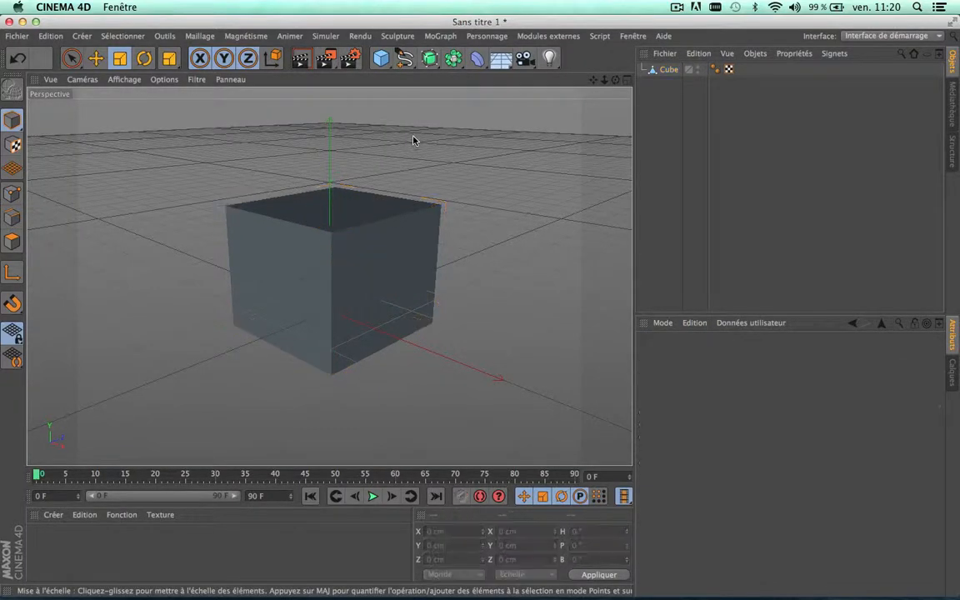
Step: Rotate the cube to a pitch of about 17°, and reduce the pitch to about 10°
left_click(145, 58)
left_click(326, 214)
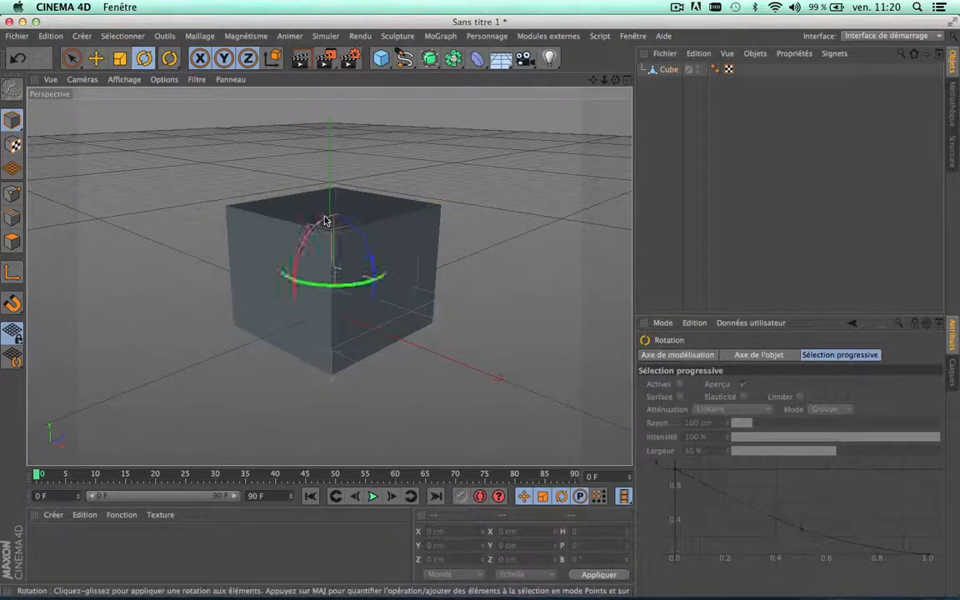
left_click_drag(321, 219, 279, 262)
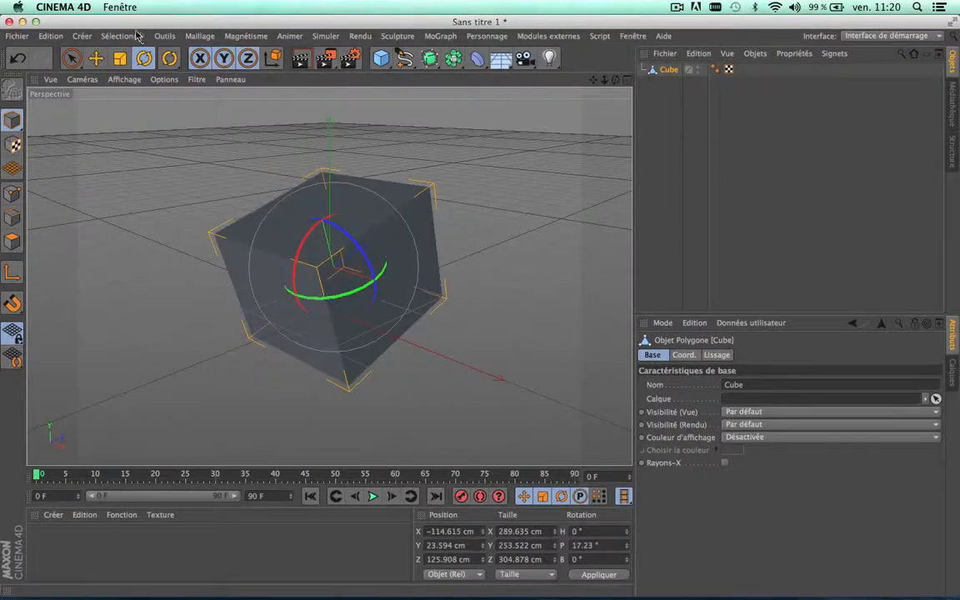
left_click(96, 57)
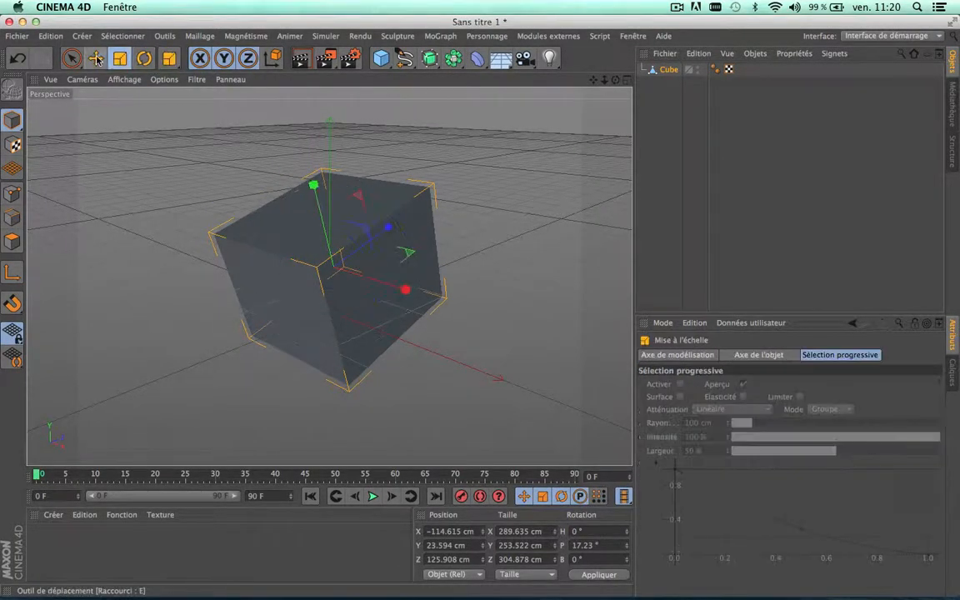
left_click(144, 58)
mouse_move(337, 204)
left_mouse_down()
mouse_move(379, 198)
mouse_move(331, 200)
left_mouse_up()
left_click(171, 58)
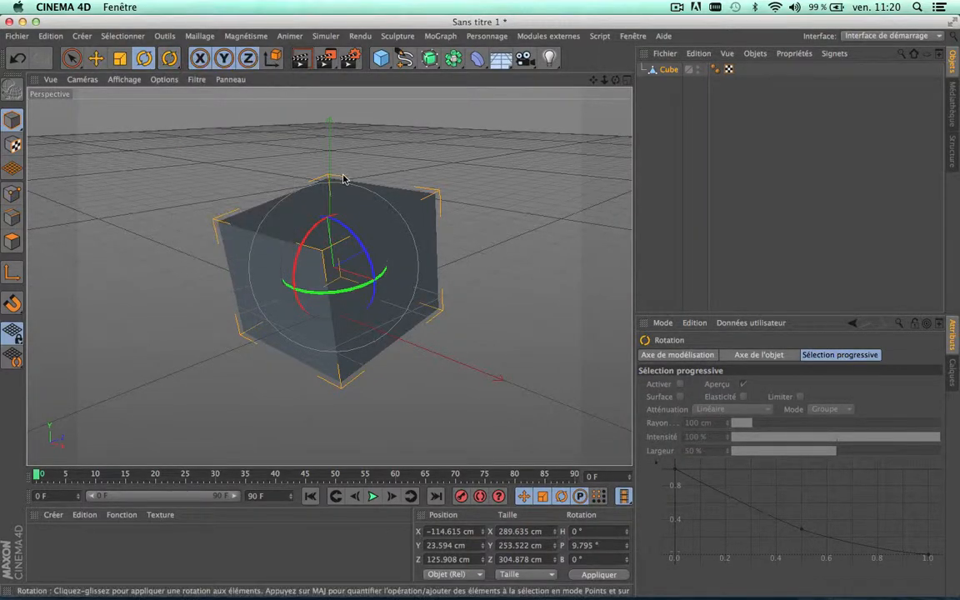
Step: Undo the cube's rotations
key("super+z")
key("super+z")
key("super+z")
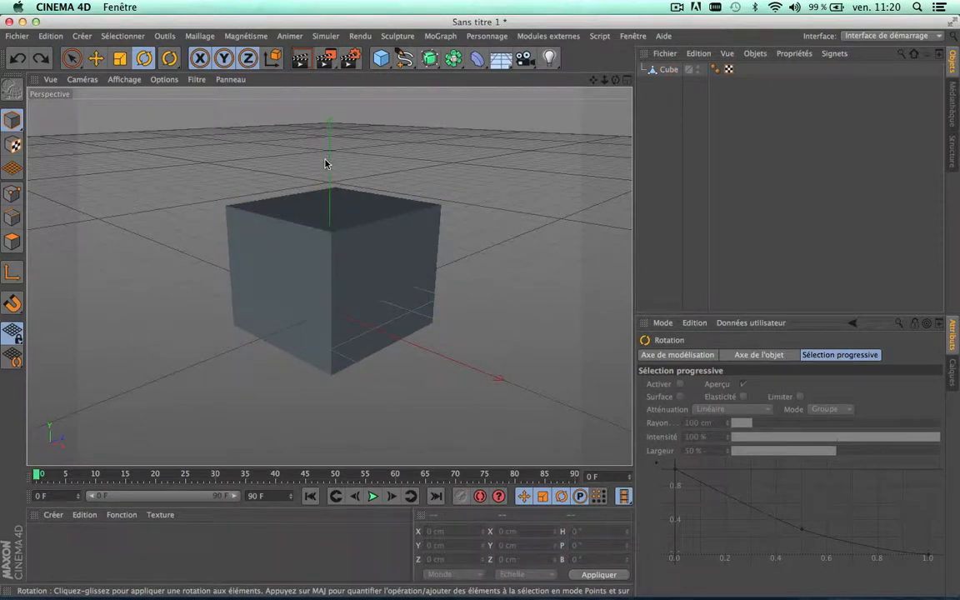
key("super+z")
key("super+z")
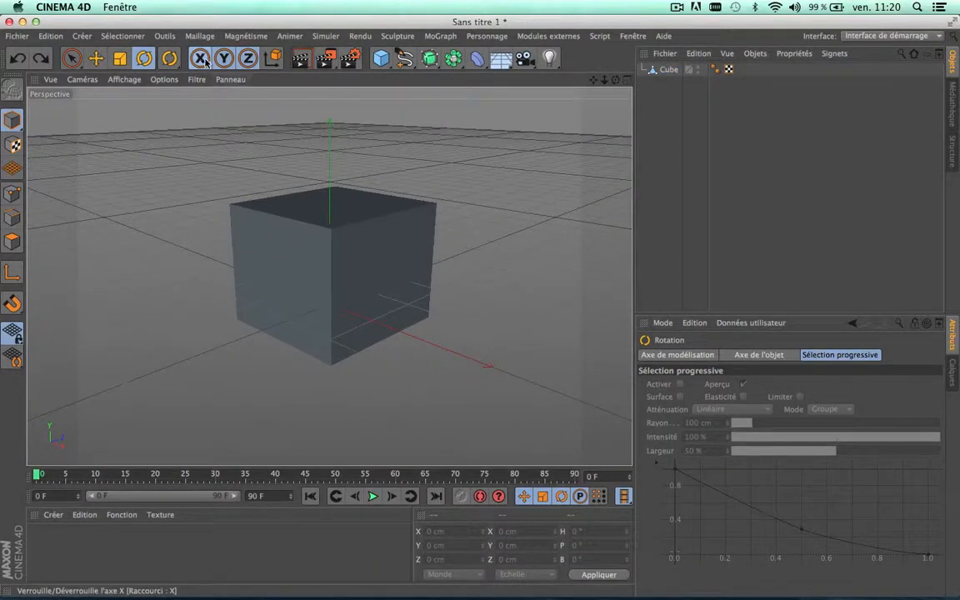
Step: Lock the Y axis and move the cube by its axis handles to about X -161, Y 69, Z 96 cm
key("e")
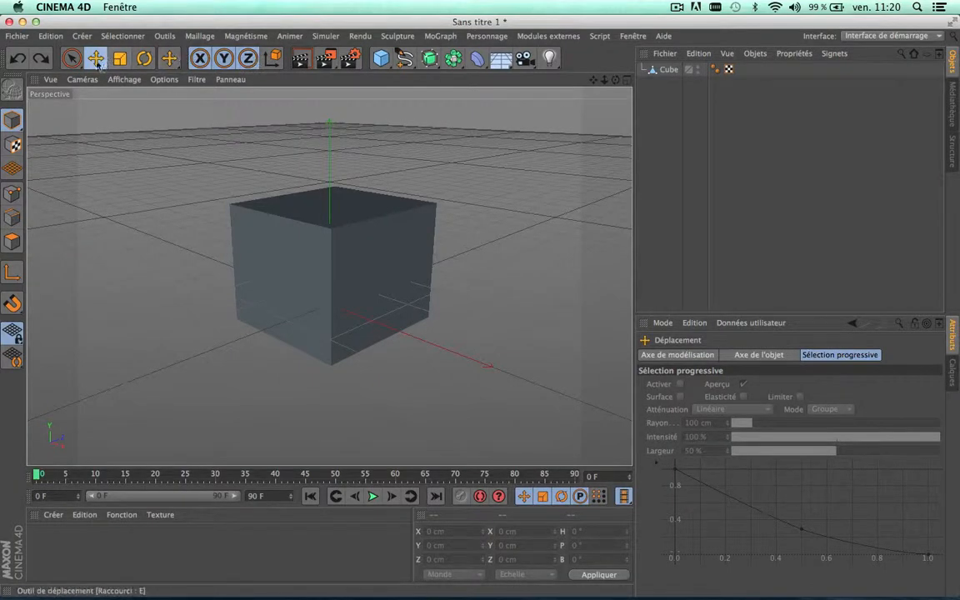
left_click(668, 69)
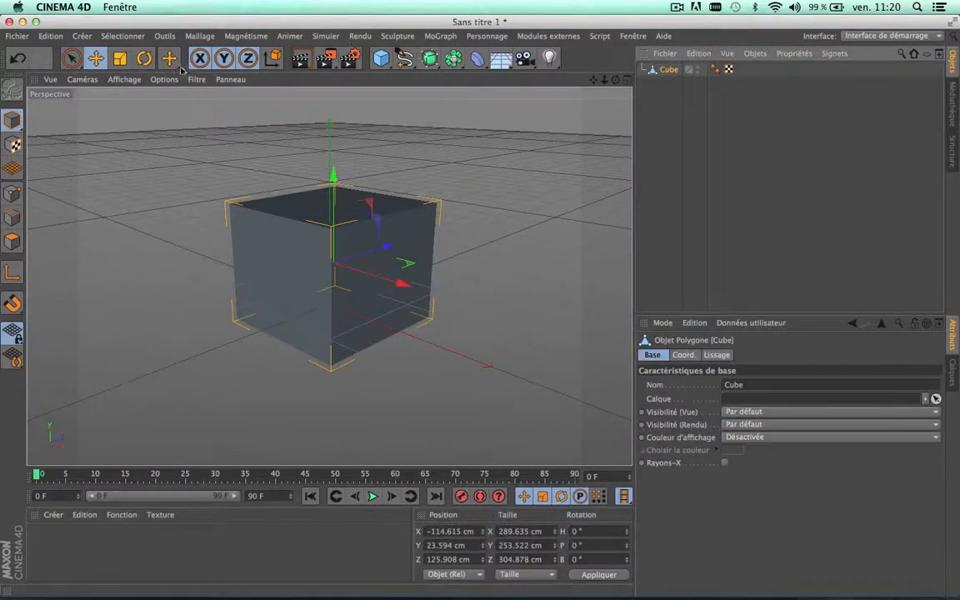
left_click(224, 62)
left_click_drag(332, 173, 375, 214)
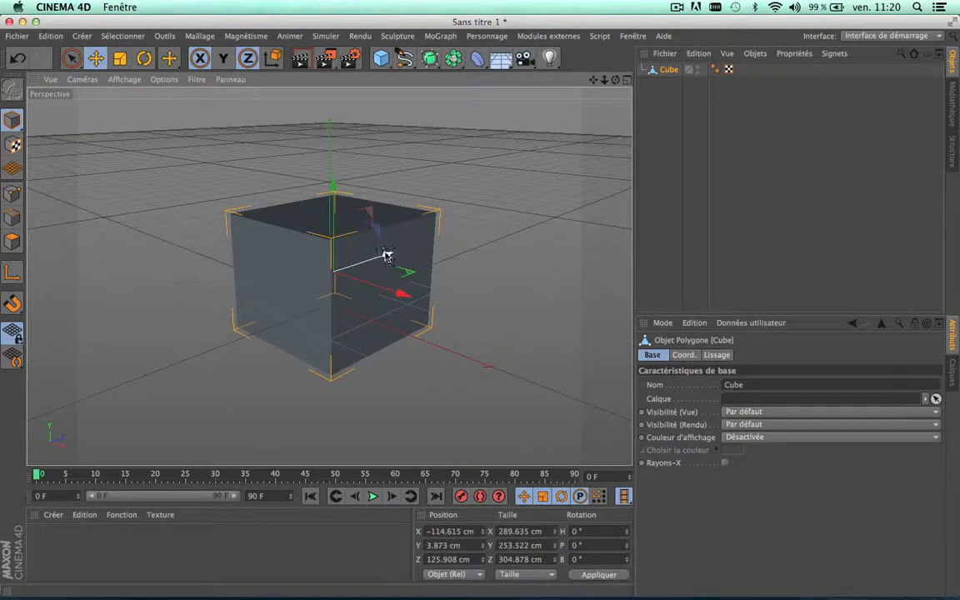
left_click_drag(387, 257, 365, 248)
left_click_drag(389, 296, 373, 284)
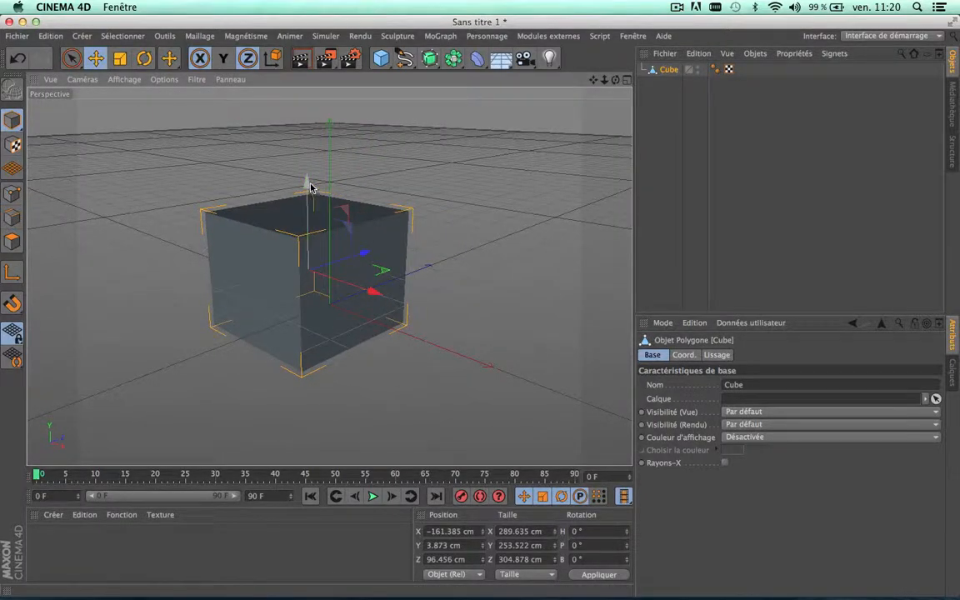
mouse_move(309, 185)
left_mouse_down()
mouse_move(309, 148)
mouse_move(309, 204)
left_mouse_up()
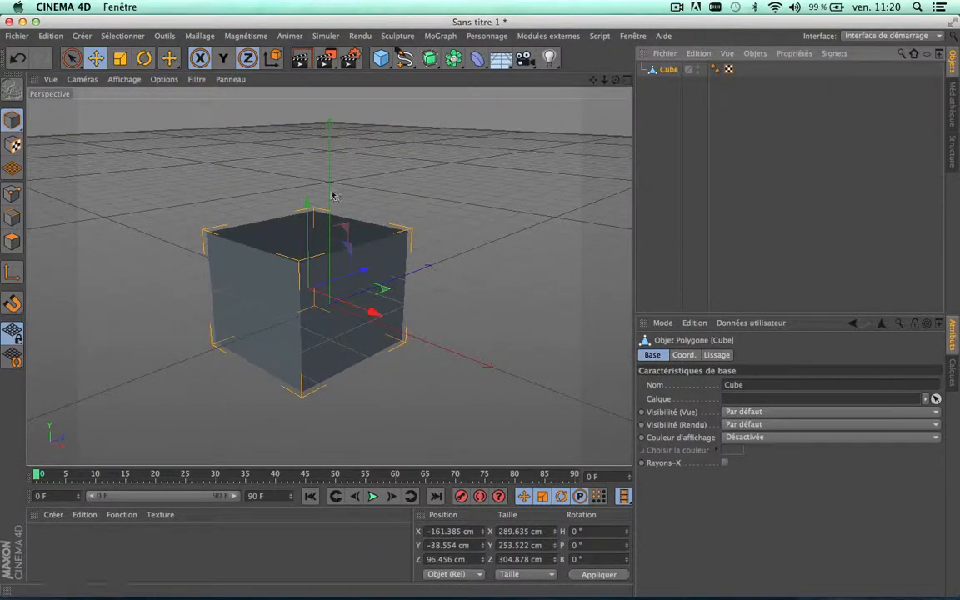
left_click_drag(308, 215, 309, 165)
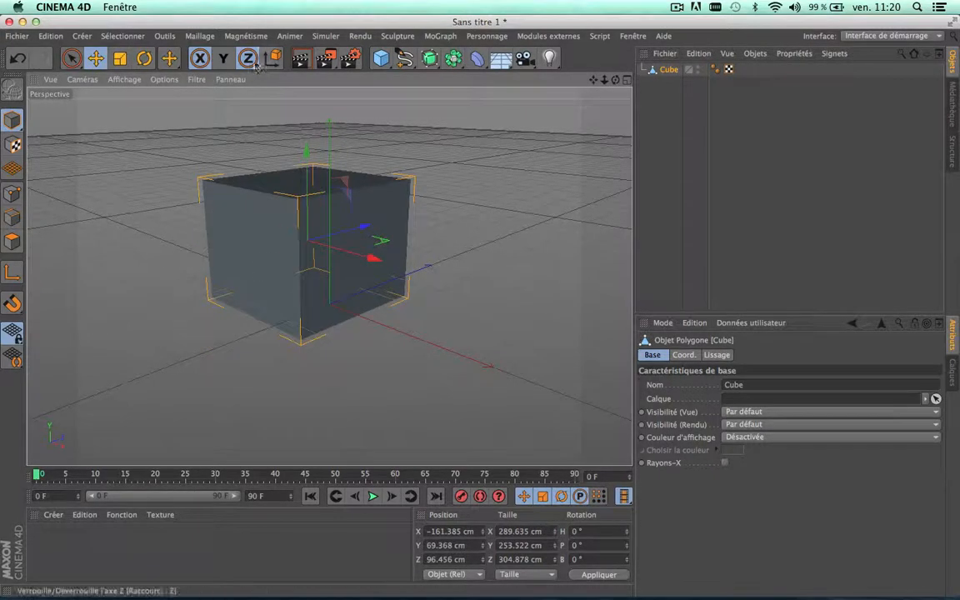
Step: Lock the Z axis and move the cube along X and Y to about X -106, Y 44 cm
key("z")
left_click_drag(371, 262, 381, 229)
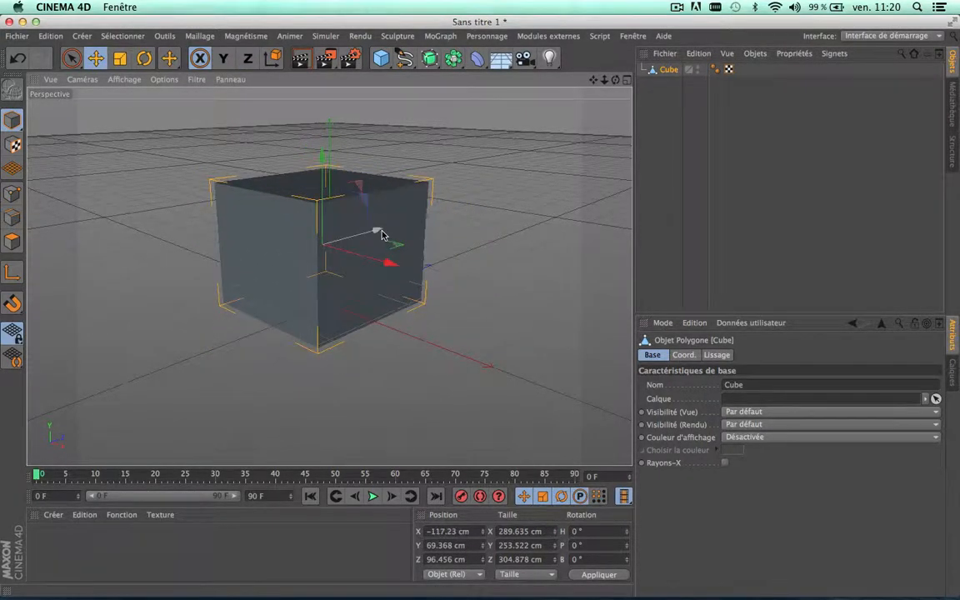
left_click_drag(325, 166, 323, 190)
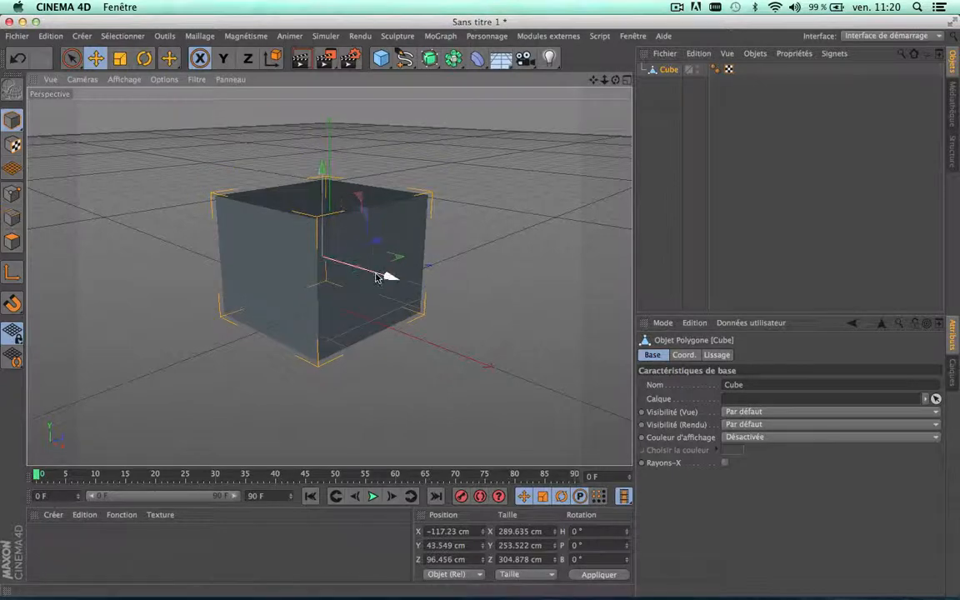
mouse_move(385, 274)
left_mouse_down()
mouse_move(407, 278)
mouse_move(392, 282)
left_mouse_up()
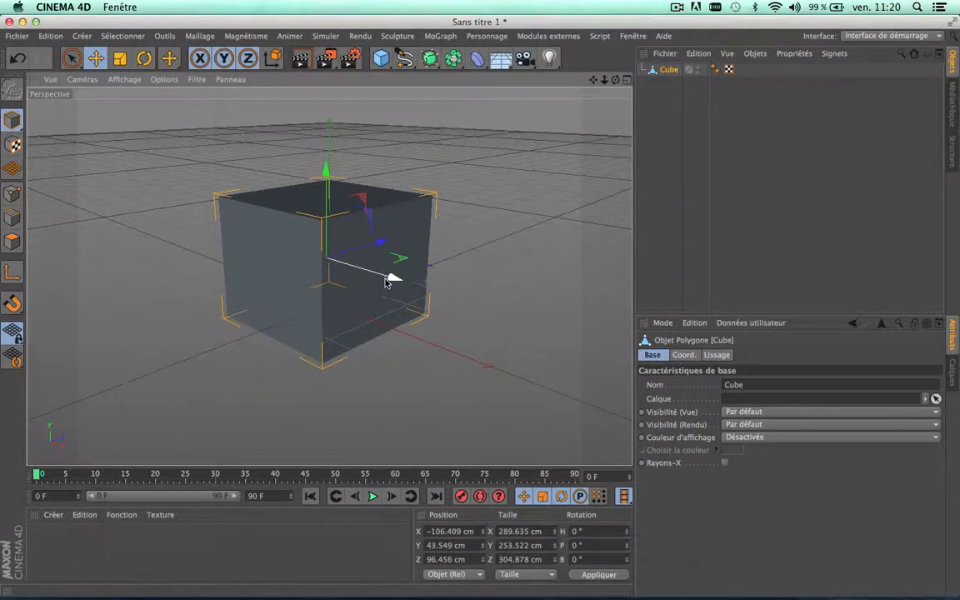
Step: Move the cube to about X -84, Y 87, Z 92 cm, and switch the Z axis lock on and off again
mouse_move(392, 274)
left_mouse_down()
mouse_move(379, 274)
mouse_move(398, 281)
left_mouse_up()
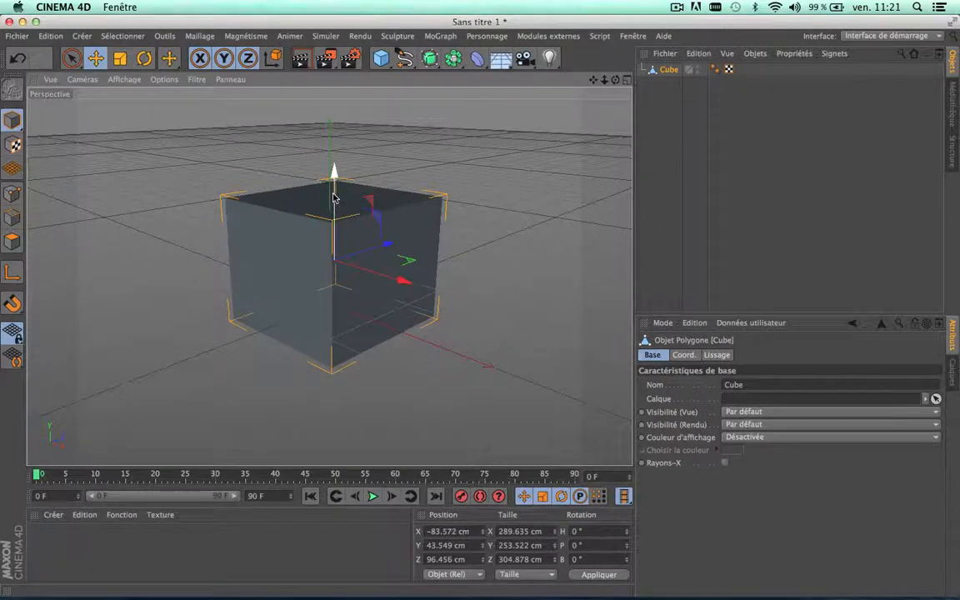
left_click_drag(334, 194, 334, 173)
left_click_drag(390, 223, 395, 250)
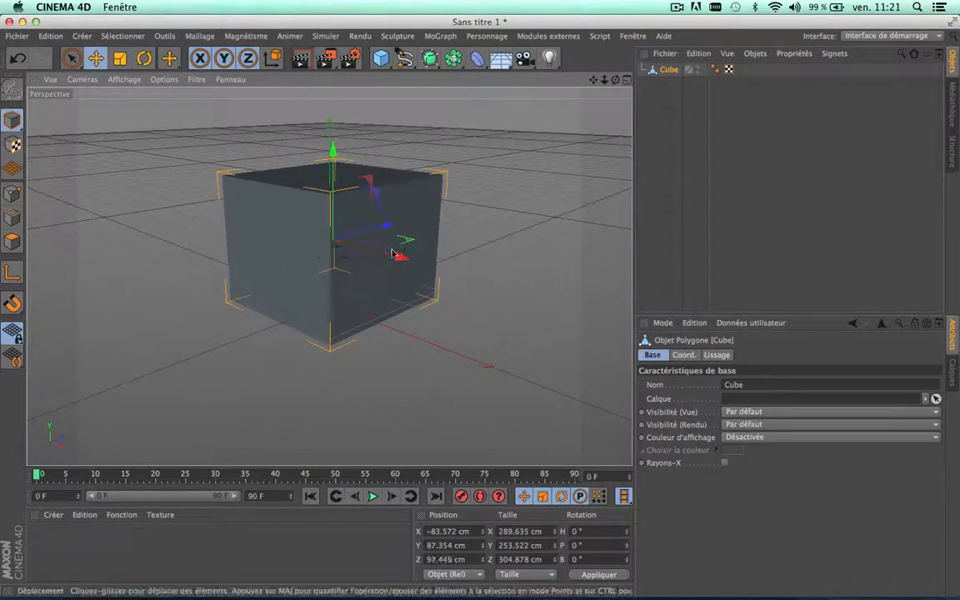
left_click(247, 57)
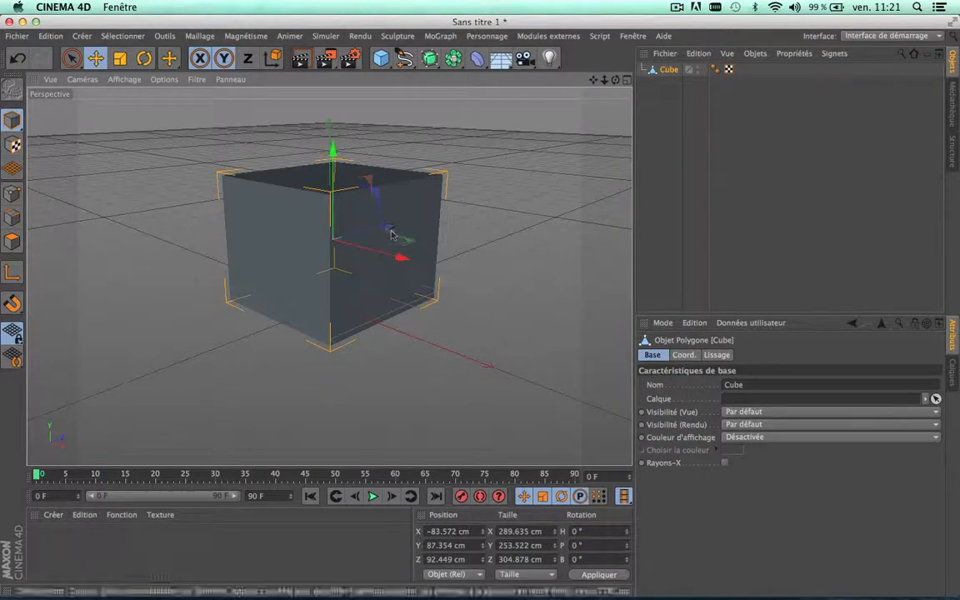
left_click(247, 58)
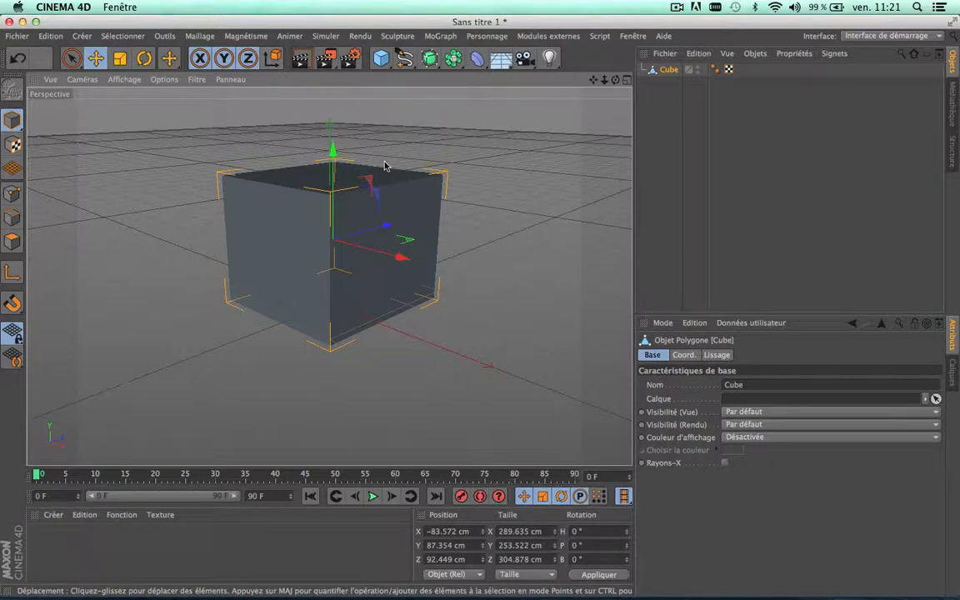
Step: Delete the cube from the scene and look over the output options in the render settings
key("Delete")
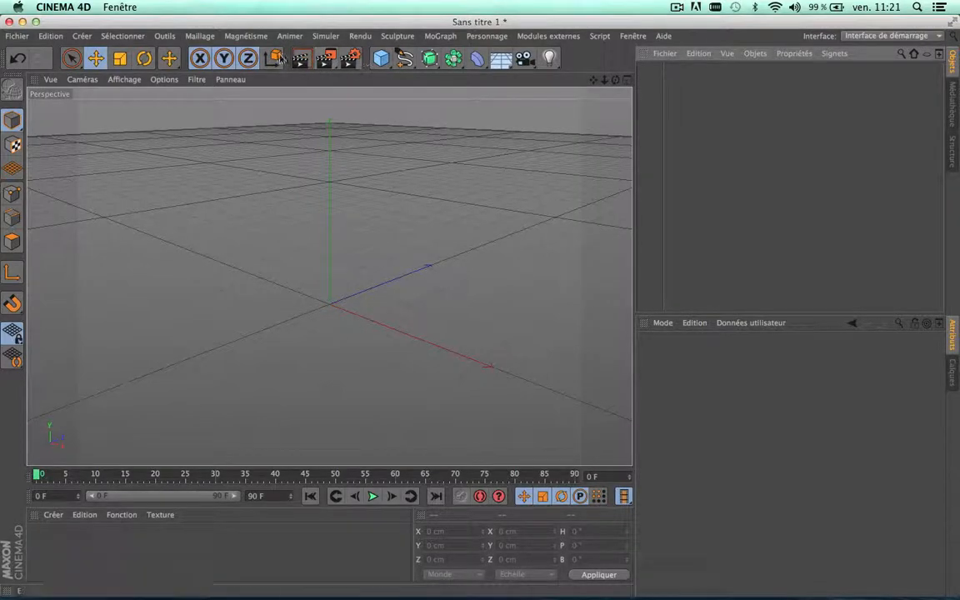
left_click(351, 58)
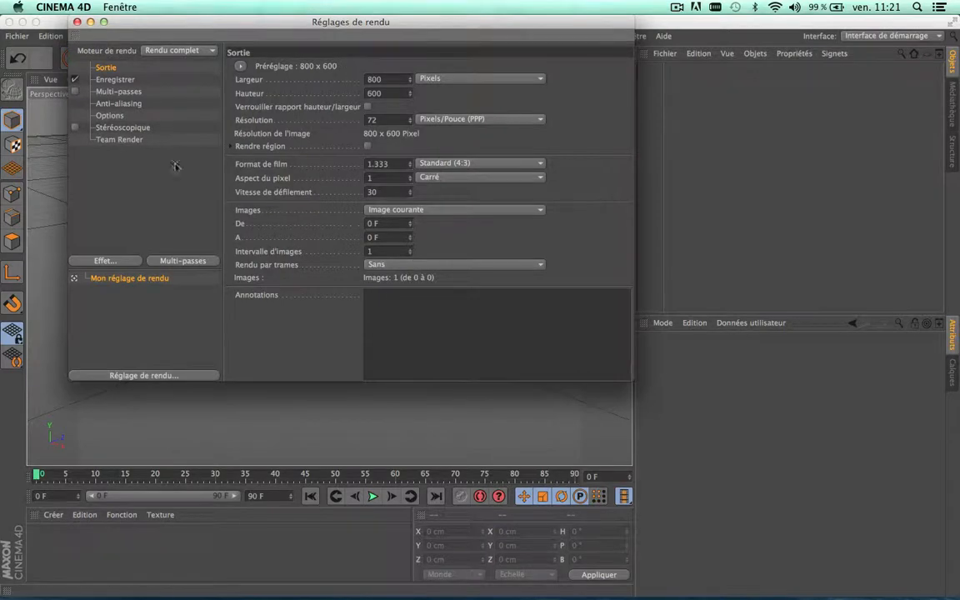
left_click(76, 22)
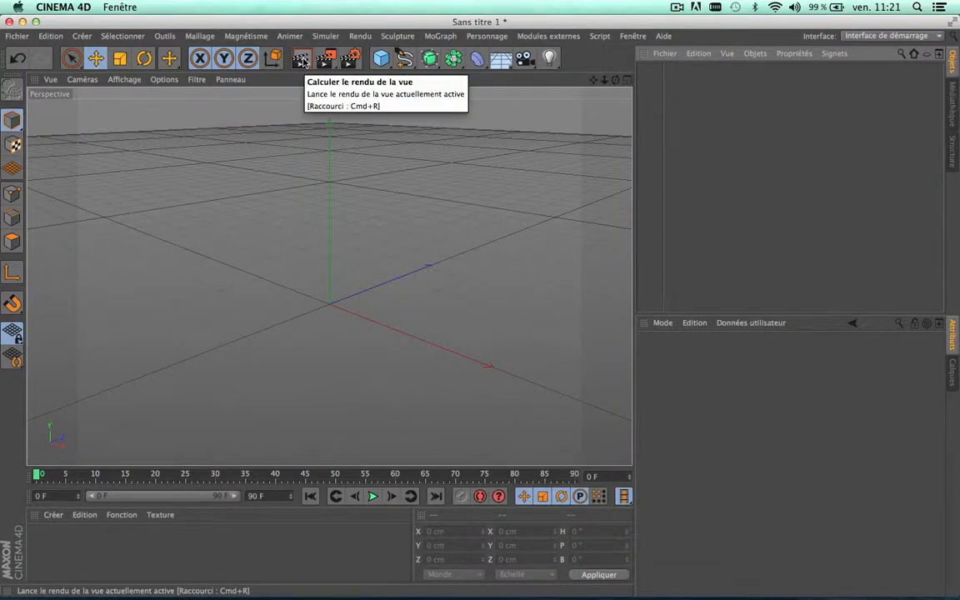
Step: Add a new cube and render the active perspective view
left_click(381, 57)
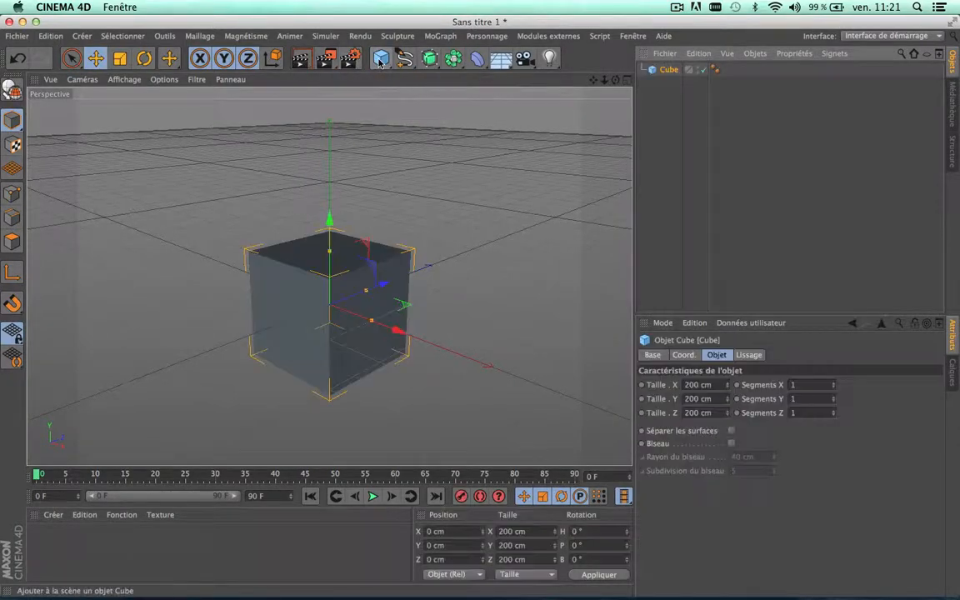
left_click(302, 60)
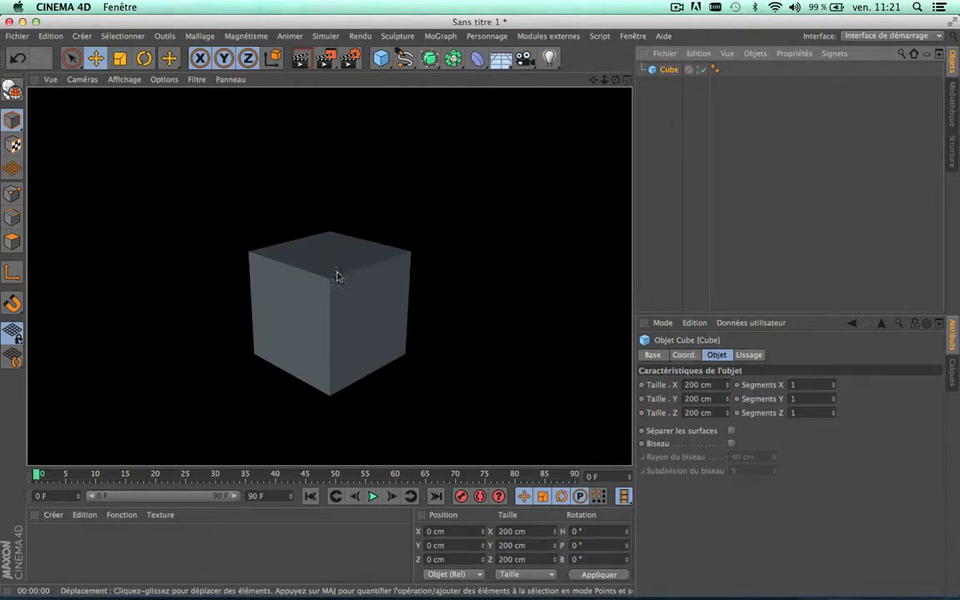
Step: Zoom out from and in on the cube, and pan the perspective view
scroll(408, 229, "down", 2)
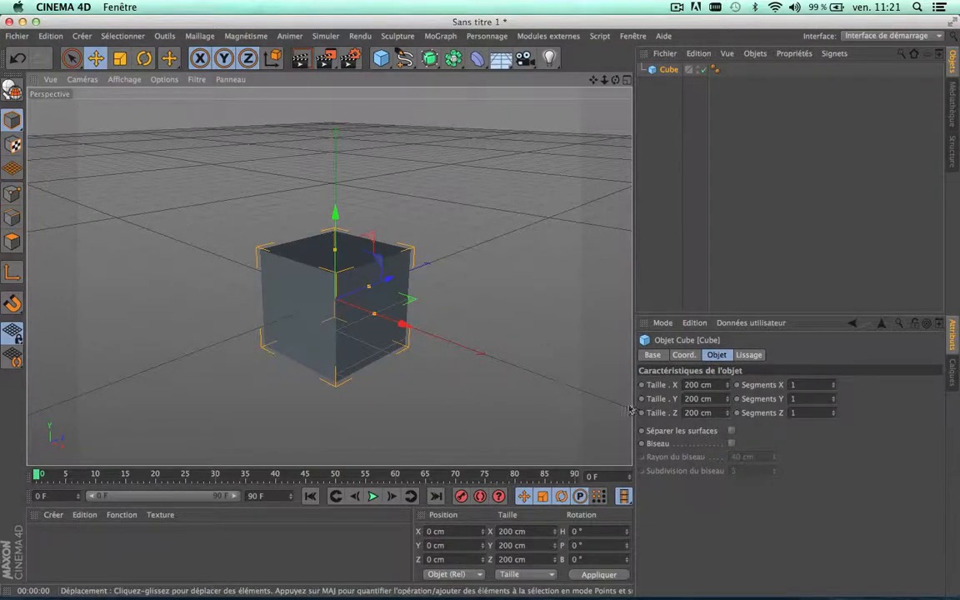
scroll(415, 245, "down", 5)
scroll(416, 244, "up", 5)
scroll(349, 241, "up", 10)
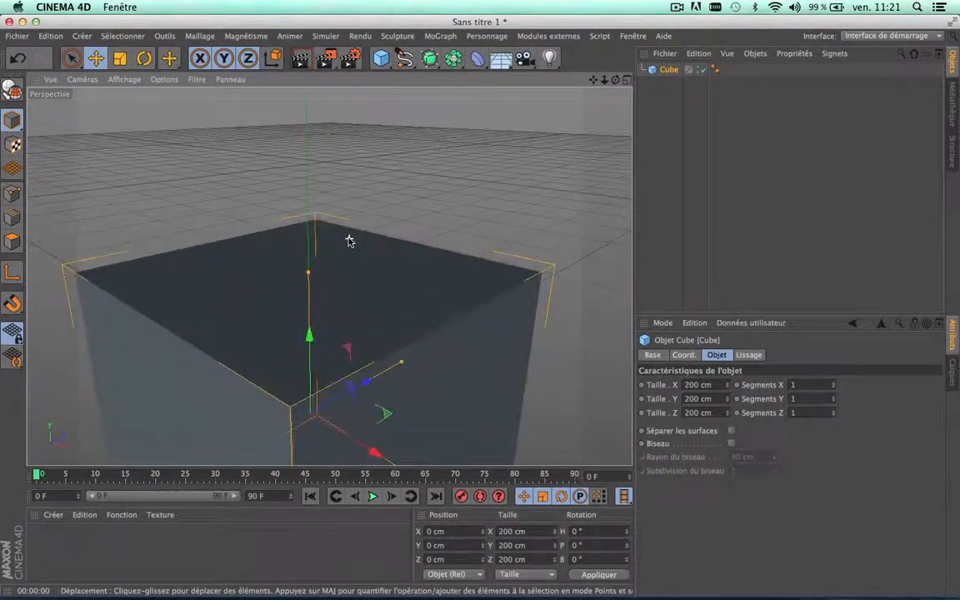
scroll(349, 241, "down", 10)
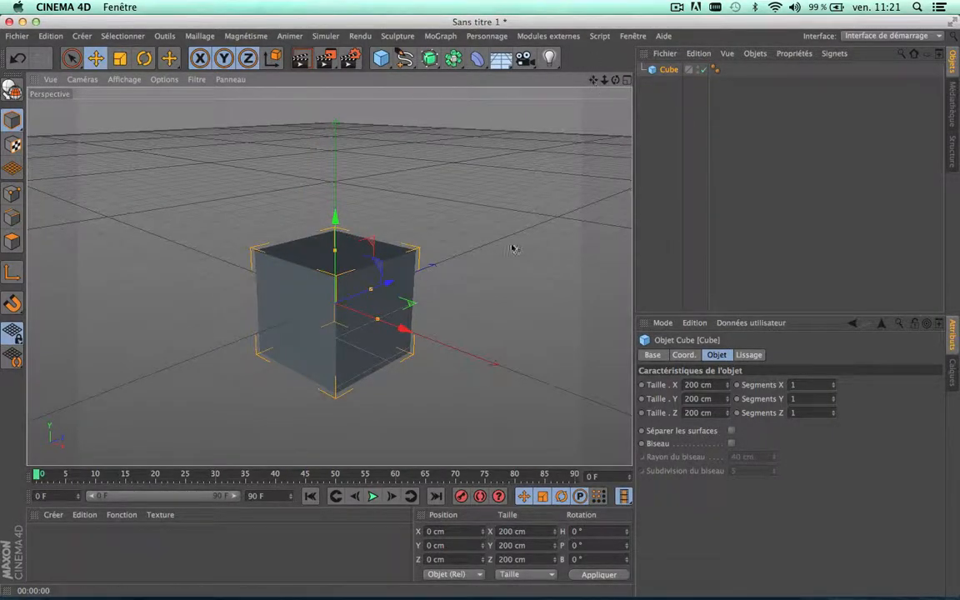
left_click_drag(593, 80, 592, 61)
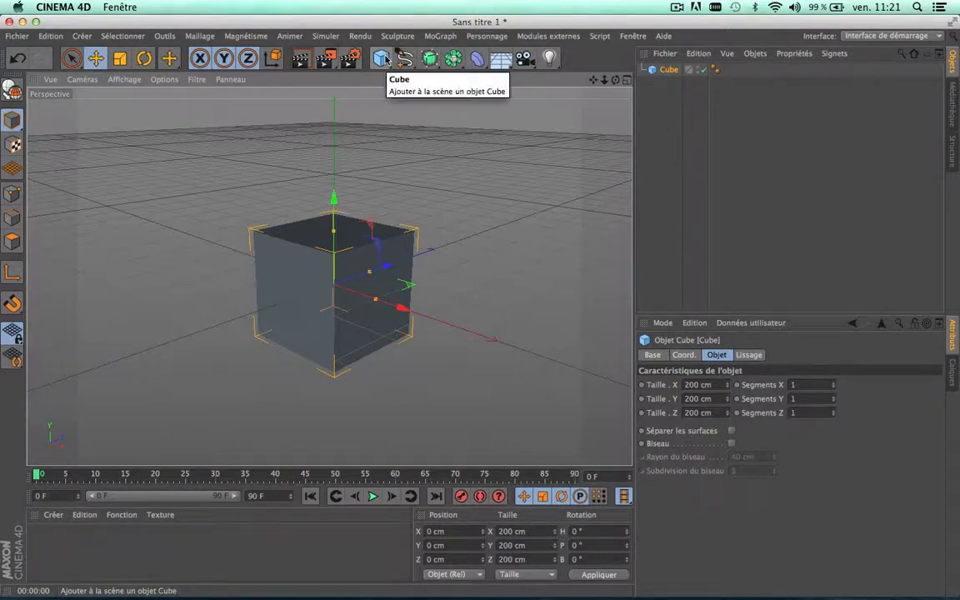
Step: Examine the available primitive, spline, generator, array, deformer, environment, camera and light objects
left_click(386, 58)
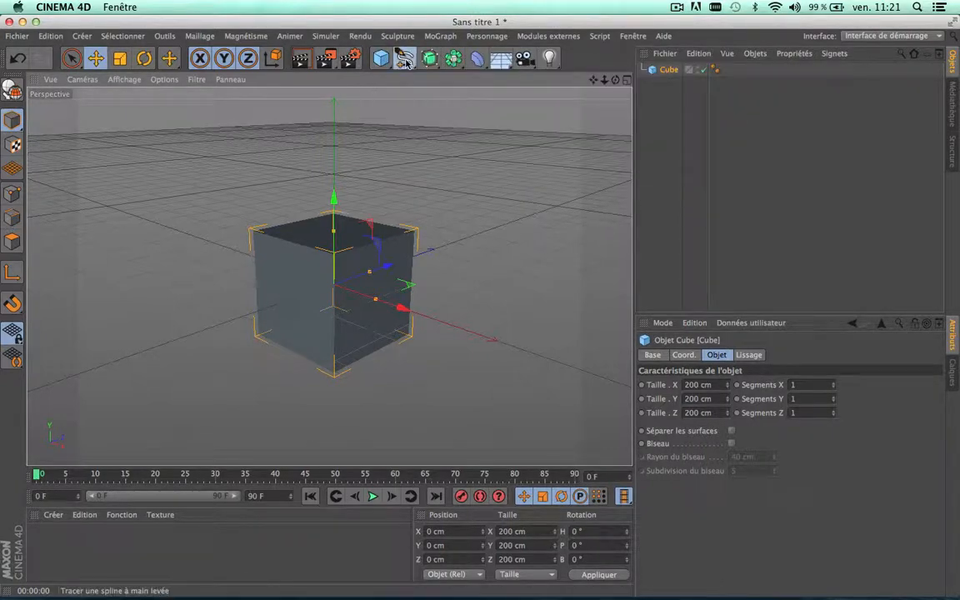
left_click(404, 58)
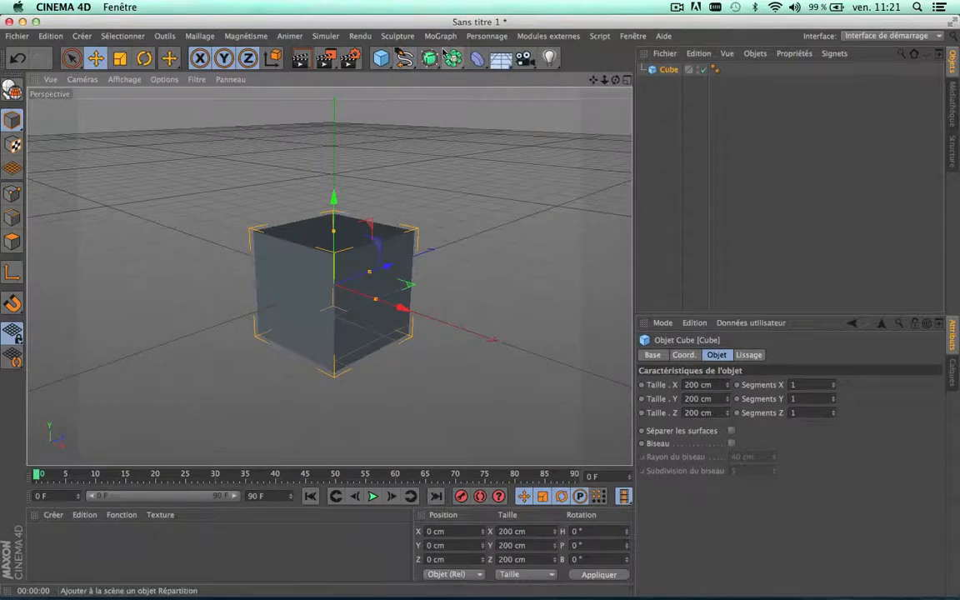
left_click(430, 59)
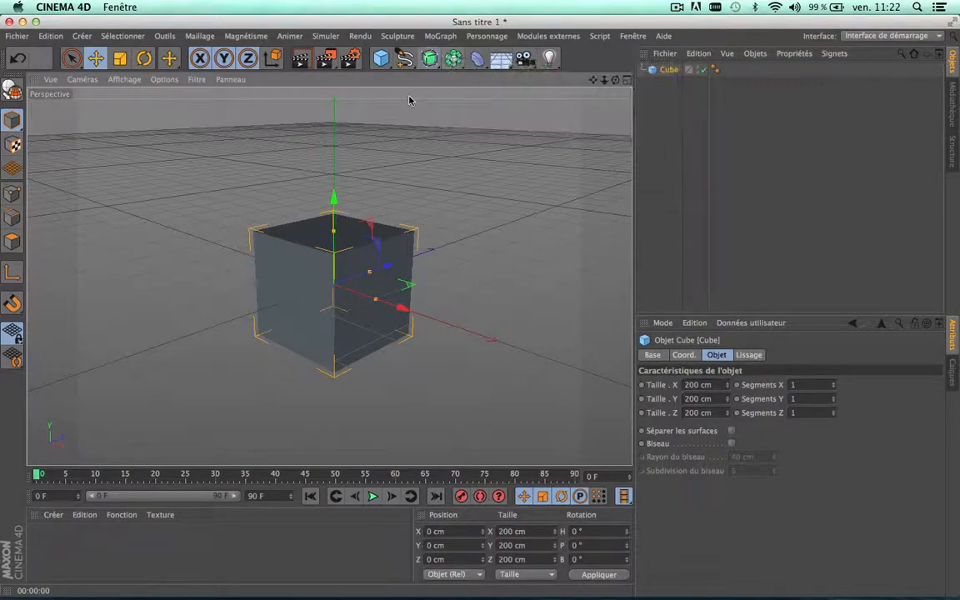
left_click(452, 57)
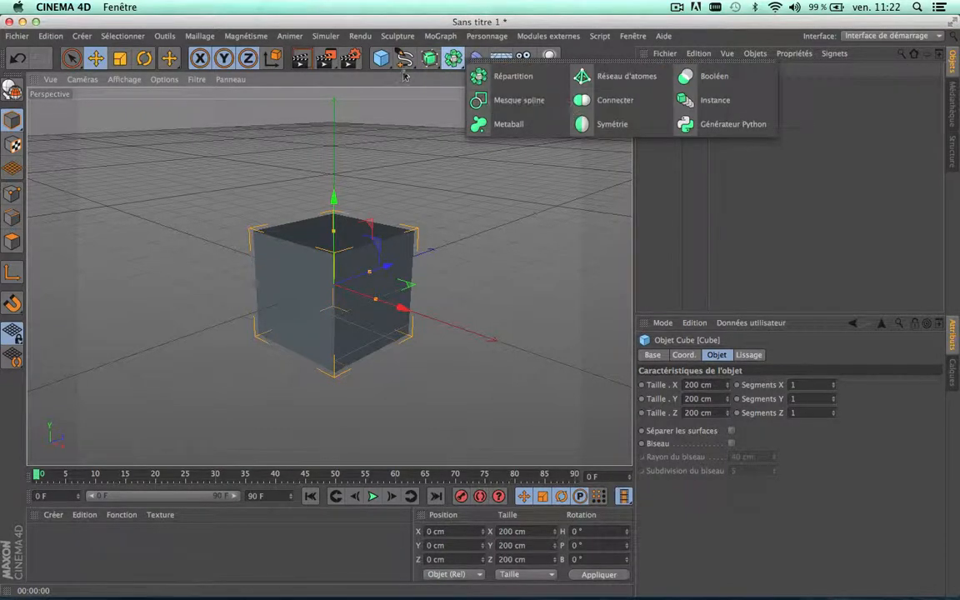
left_click(475, 58)
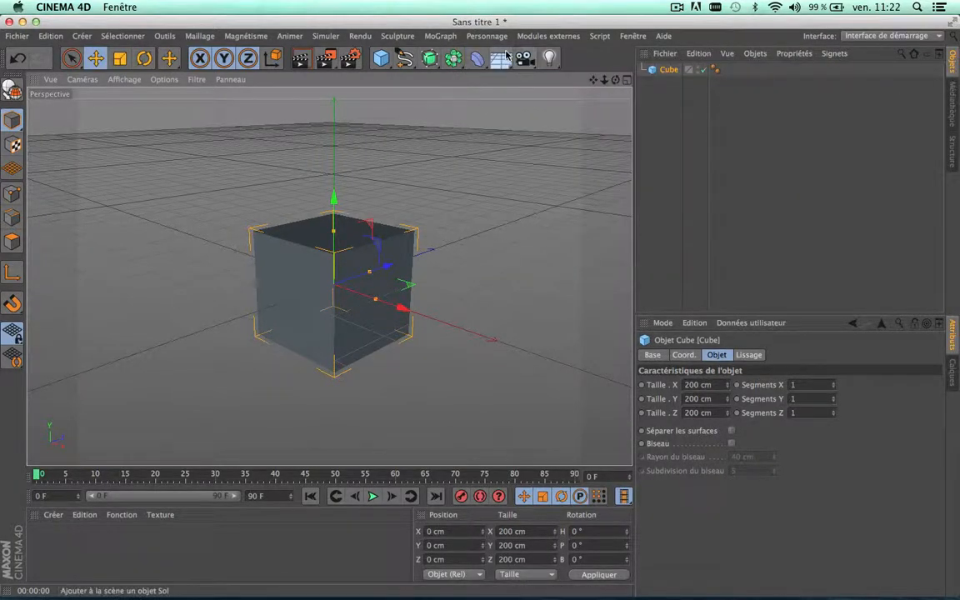
left_click(502, 58)
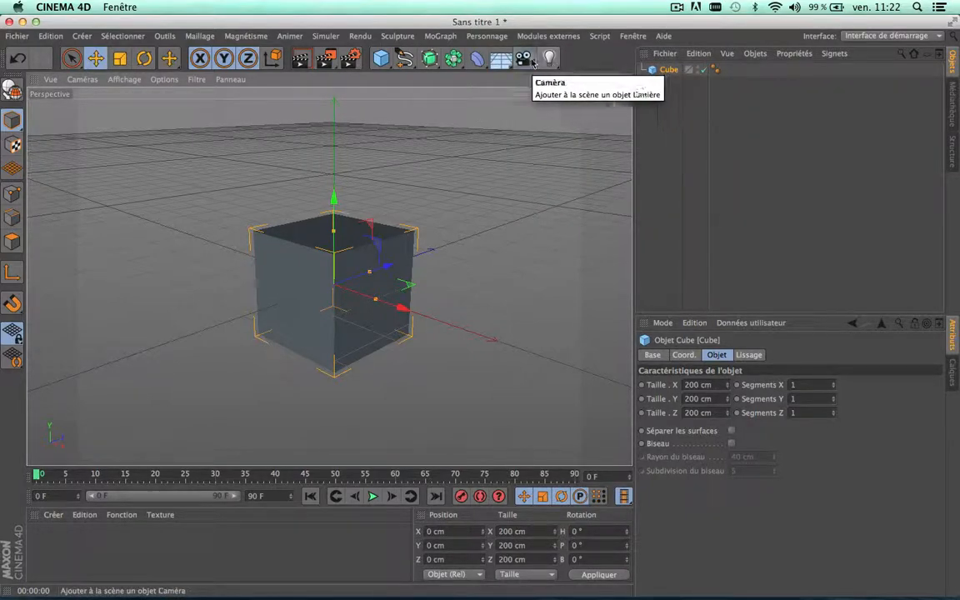
left_click(530, 62)
left_click(550, 63)
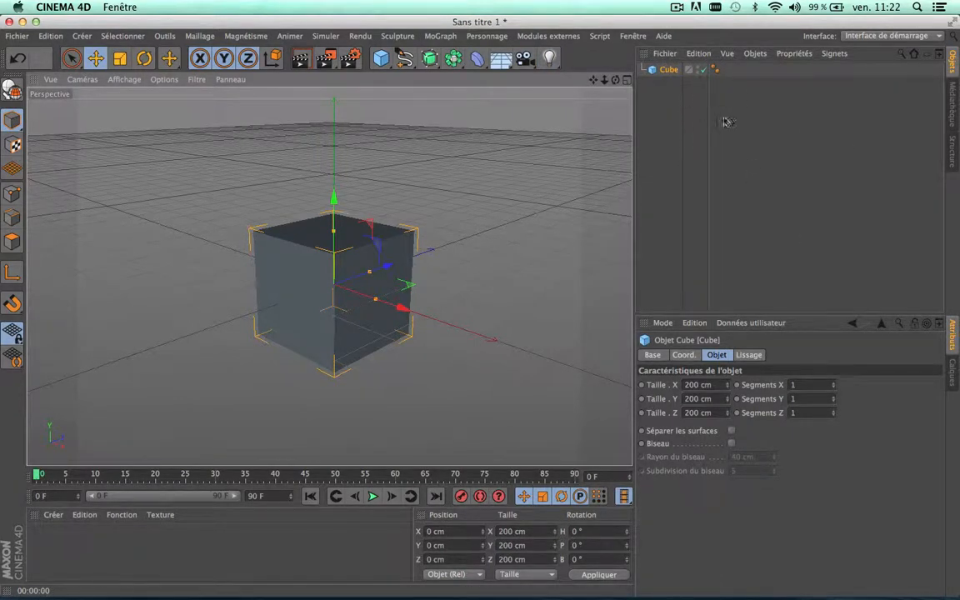
Step: Delete the cube and widen the viewport slightly
key("Delete")
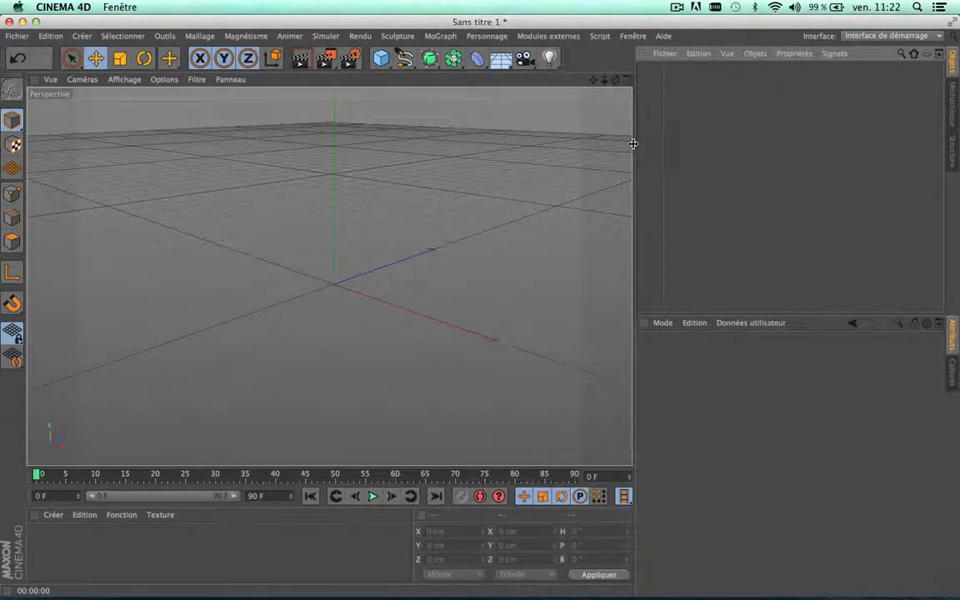
mouse_move(633, 143)
left_mouse_down()
mouse_move(653, 146)
mouse_move(642, 144)
left_mouse_up()
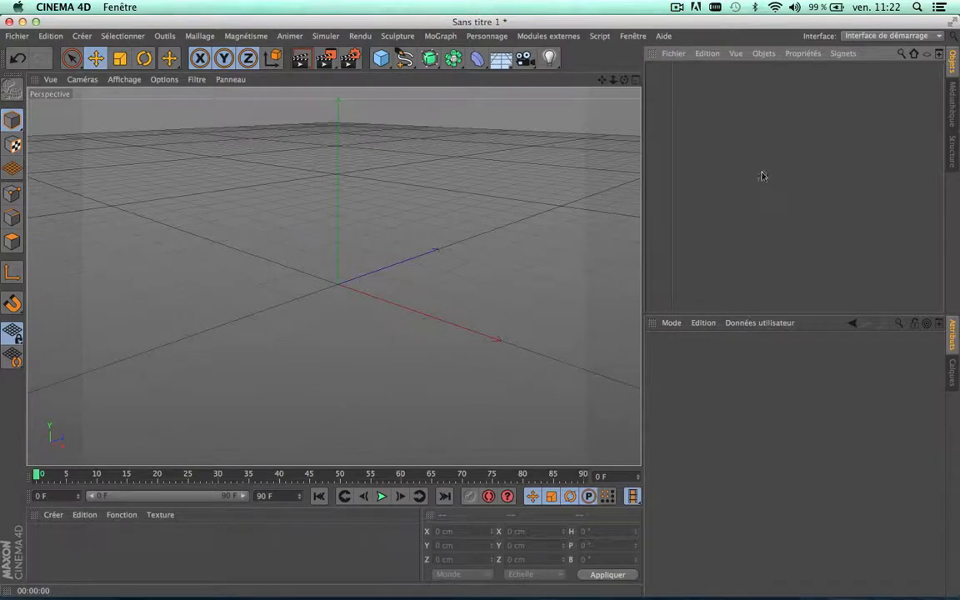
Step: Add a cube, a pyramid and a sphere to the scene
left_click(380, 57)
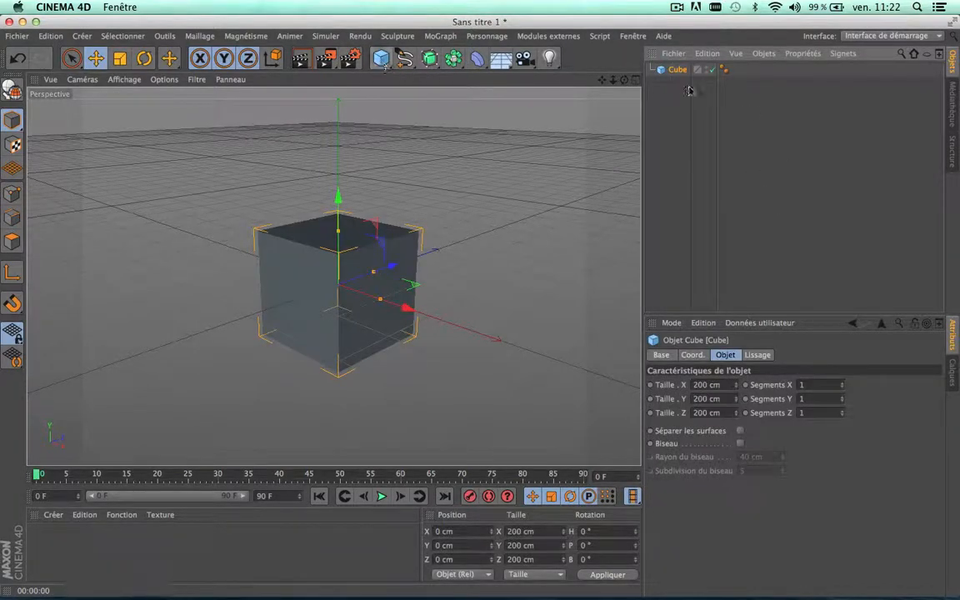
left_click(380, 57)
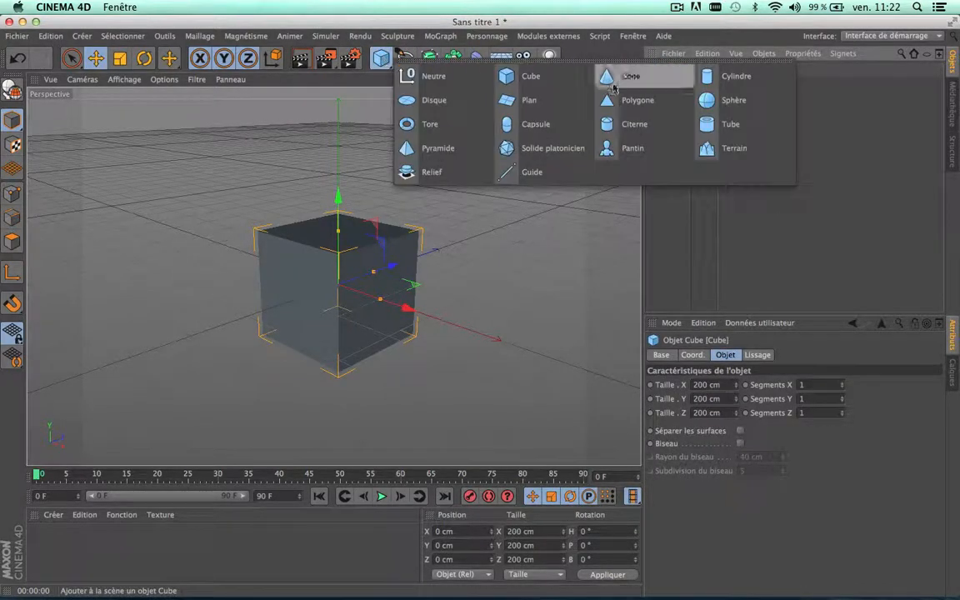
left_click(459, 148)
left_click(380, 58)
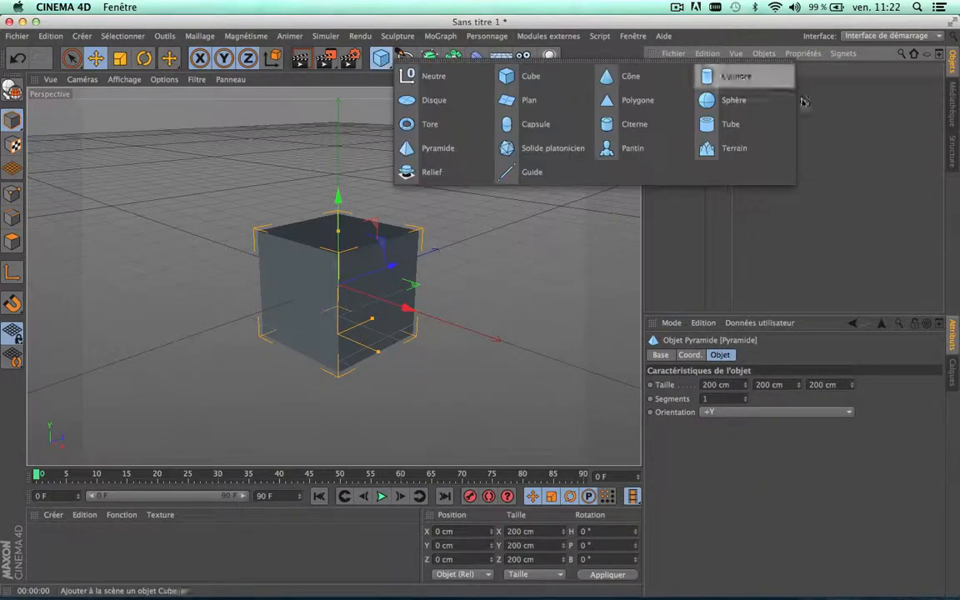
left_click(772, 103)
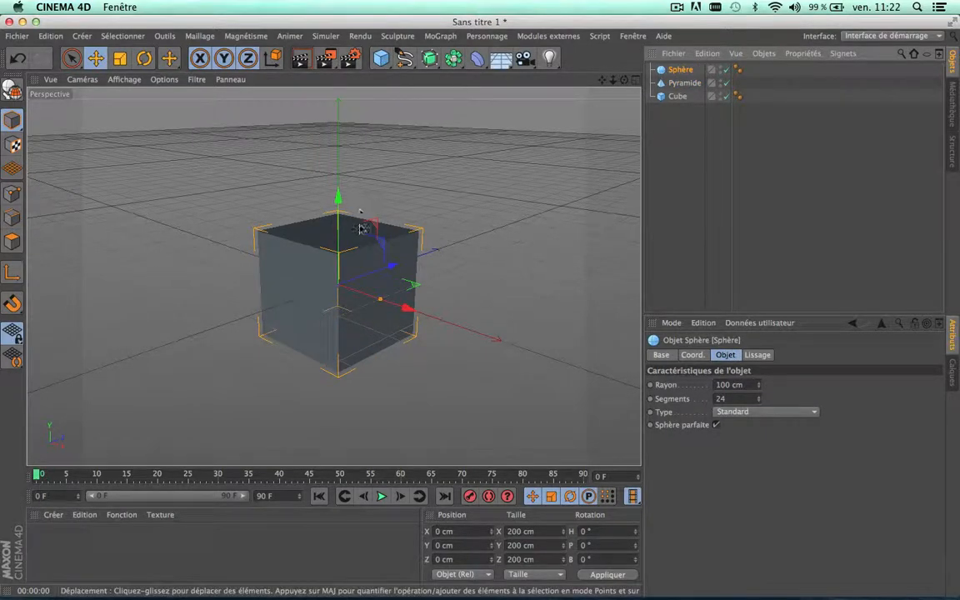
Step: Move the sphere along Z to about -266 cm and the cube along Z to about 323 cm, leaving nothing selected
left_click_drag(391, 263, 285, 322)
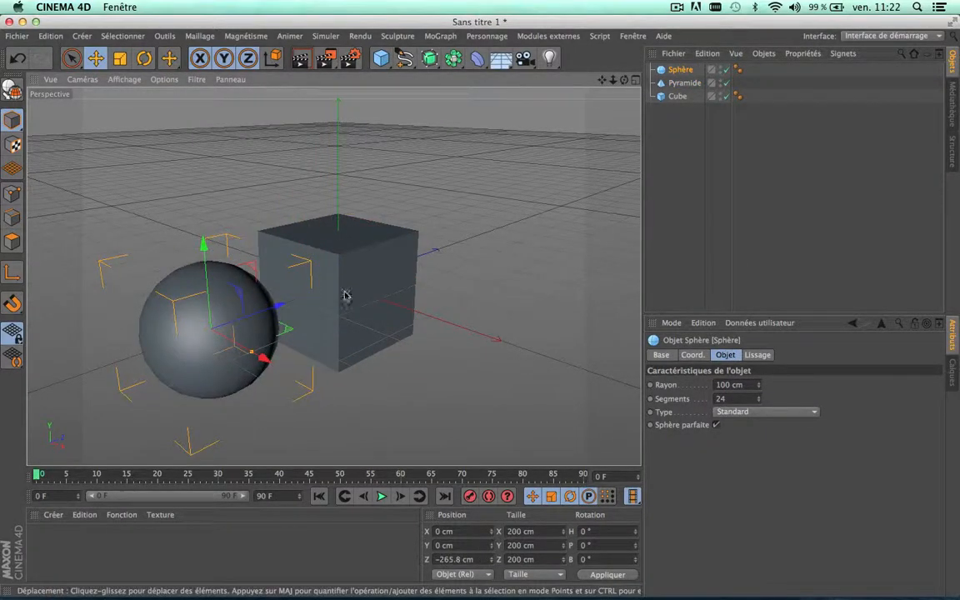
left_click(373, 289)
left_click_drag(392, 265, 482, 220)
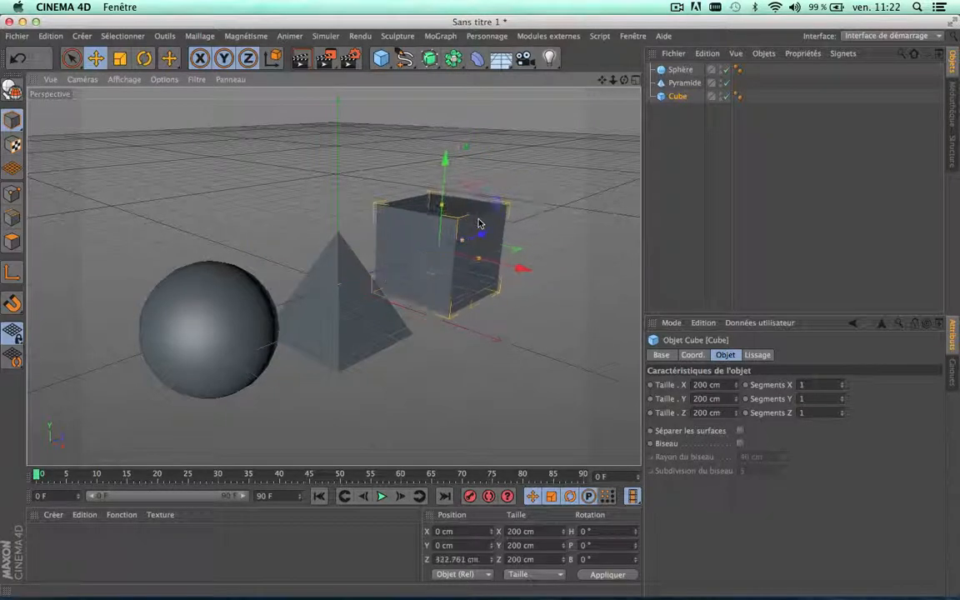
left_click(533, 319)
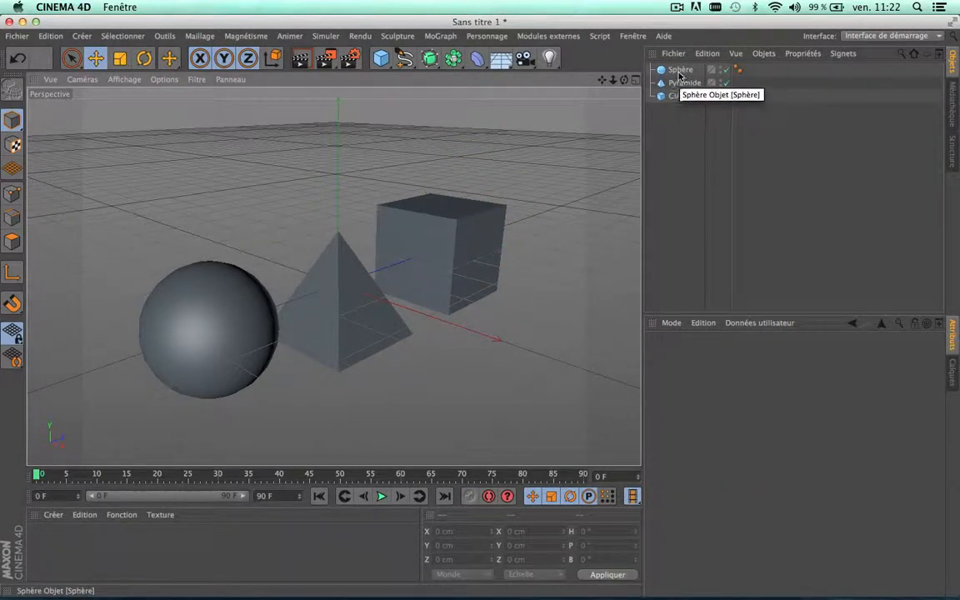
Step: Make the pyramid a child of the sphere, and move the sphere with it along X to about -14 cm
left_click_drag(680, 70, 679, 125)
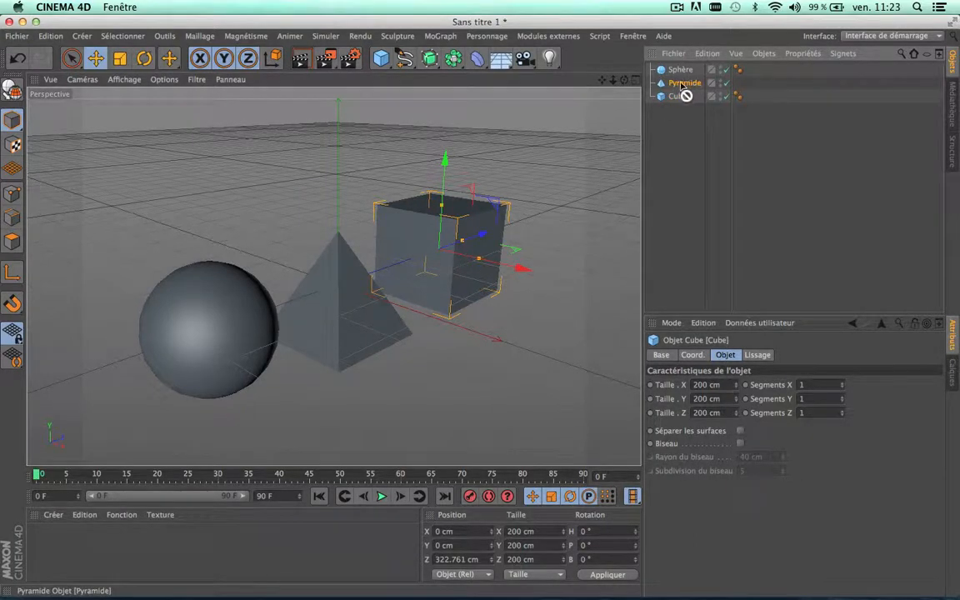
left_click_drag(680, 72, 680, 72)
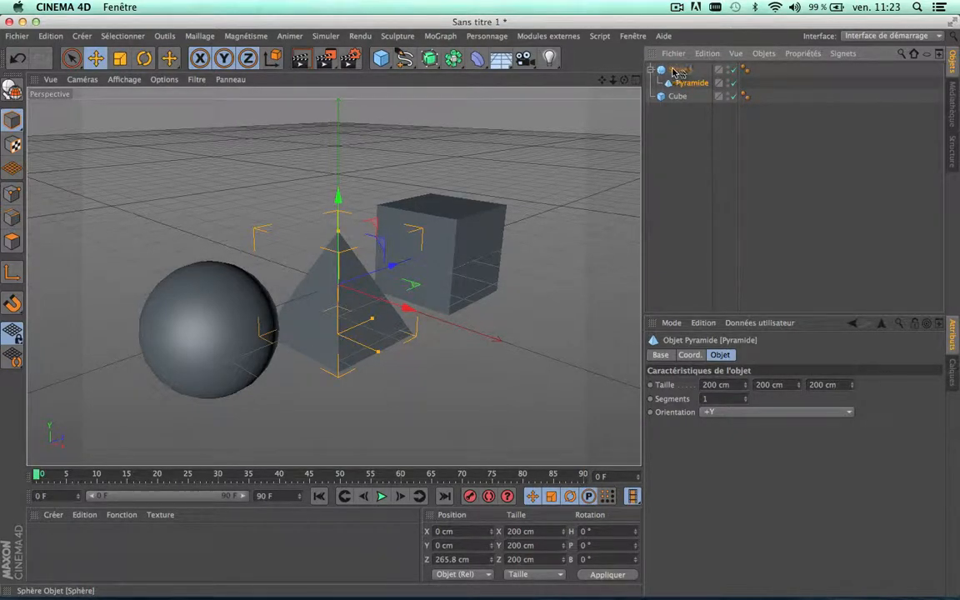
left_click(651, 71)
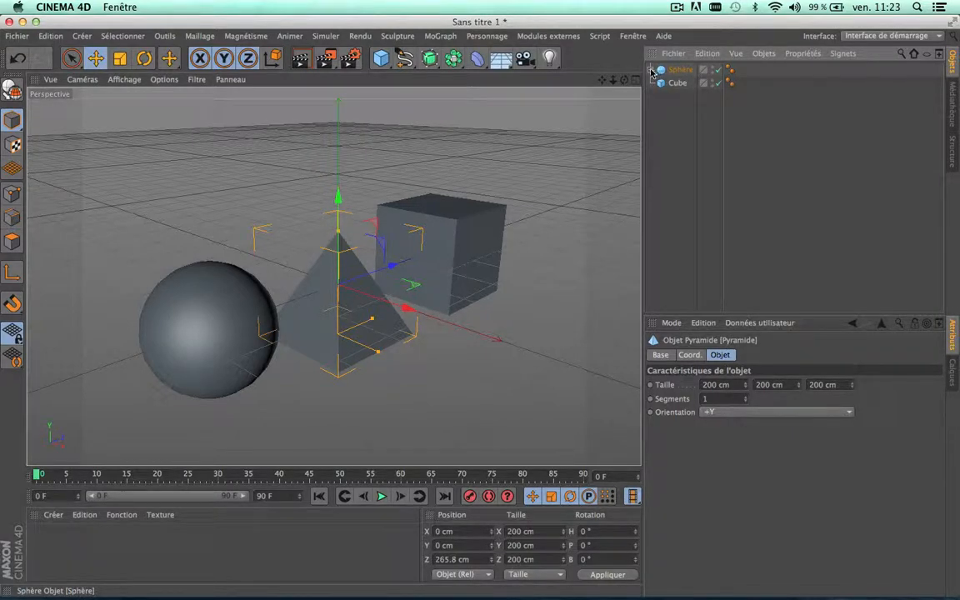
left_click(650, 71)
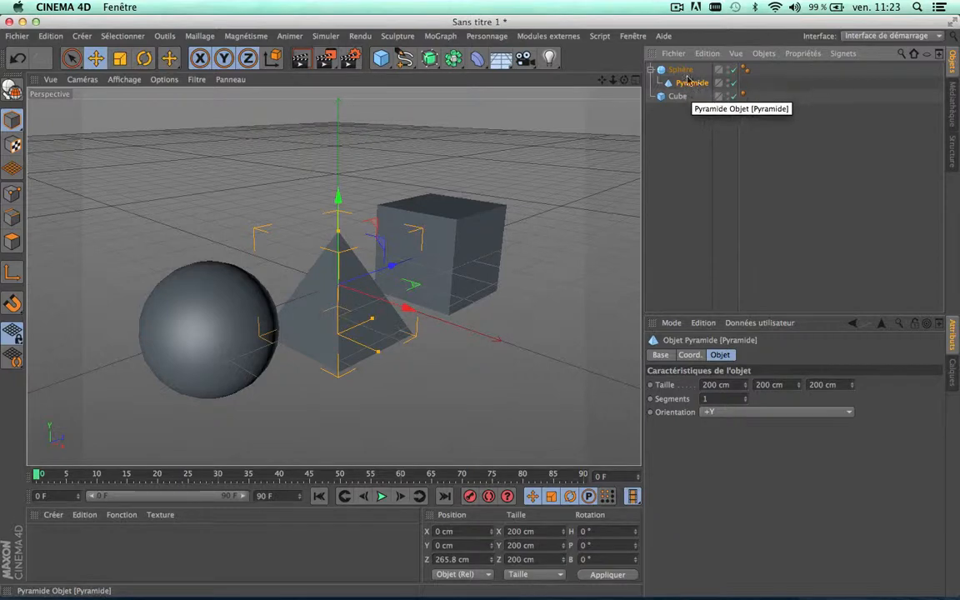
left_click(675, 70)
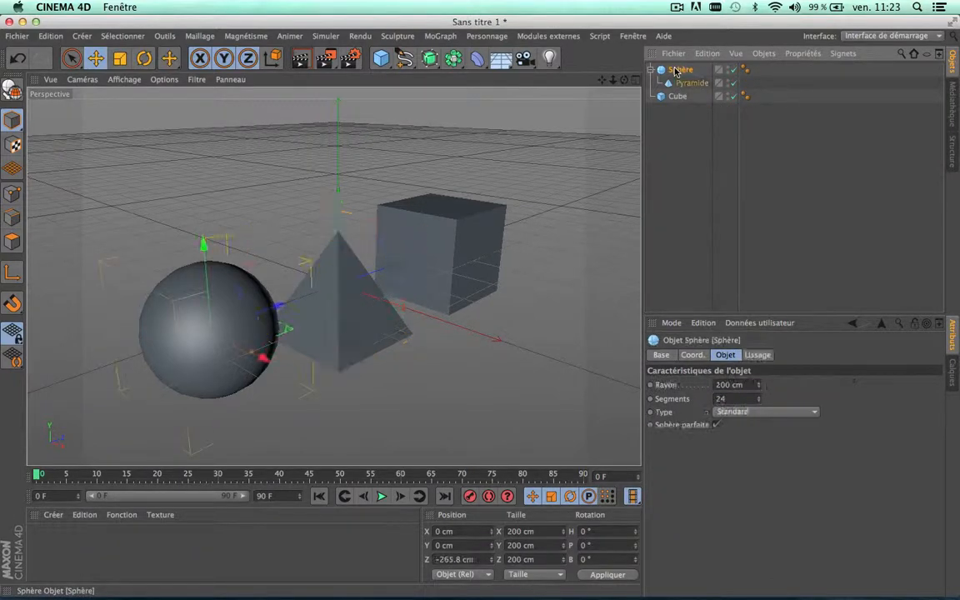
mouse_move(246, 360)
left_mouse_down()
mouse_move(195, 313)
mouse_move(358, 406)
mouse_move(198, 318)
mouse_move(379, 456)
mouse_move(124, 300)
mouse_move(333, 406)
mouse_move(246, 369)
left_mouse_up()
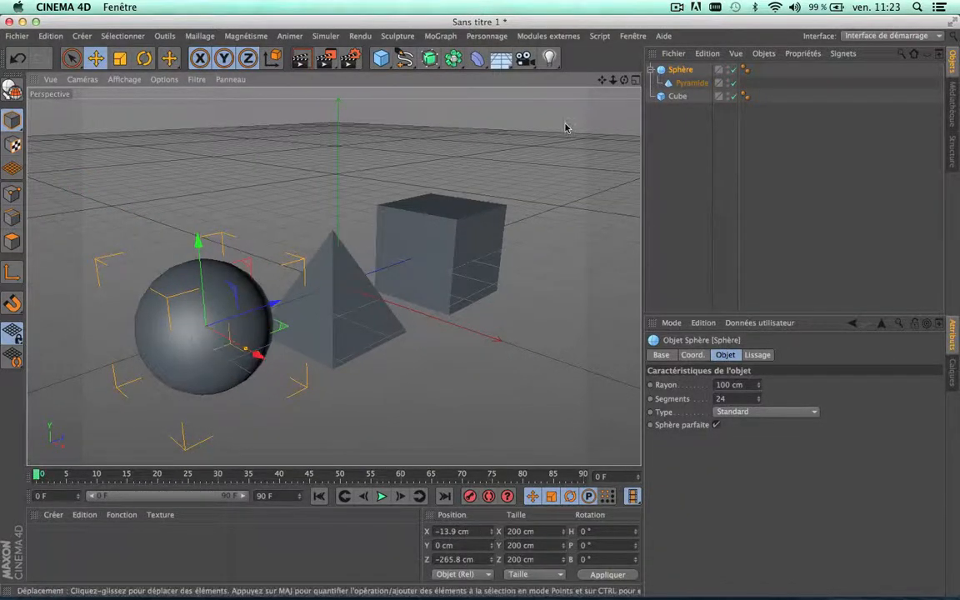
Step: Make the cube a child of the sphere, move only the cube along X to about 45 cm, and deselect it
left_click(676, 97)
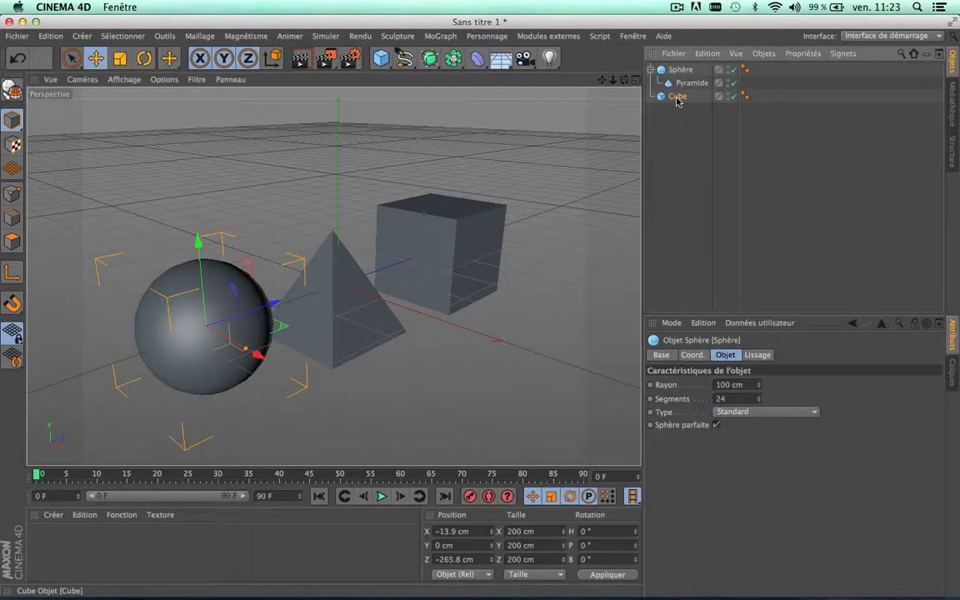
left_click_drag(686, 99, 681, 75)
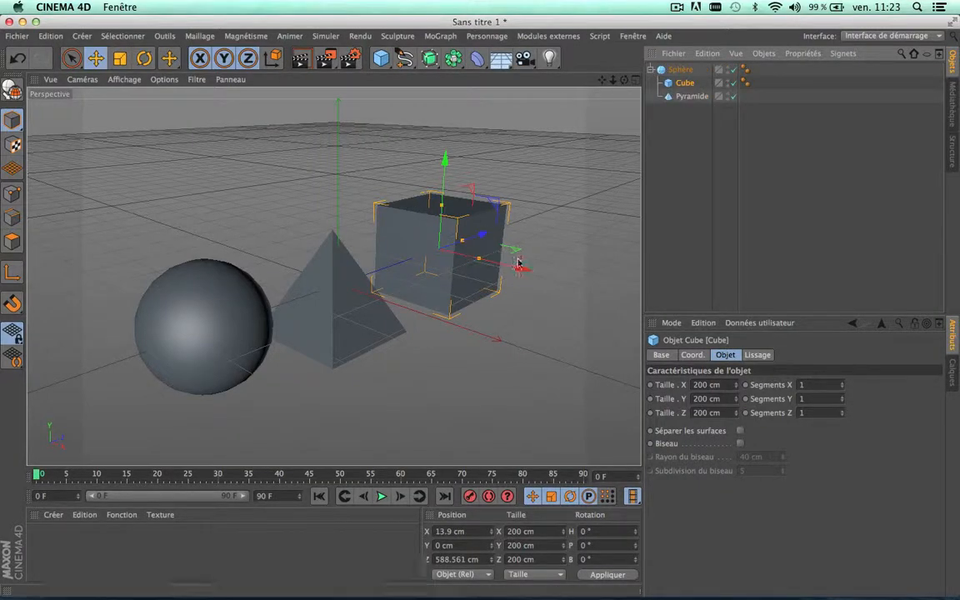
mouse_move(521, 265)
left_mouse_down()
mouse_move(413, 240)
mouse_move(607, 284)
mouse_move(533, 270)
left_mouse_up()
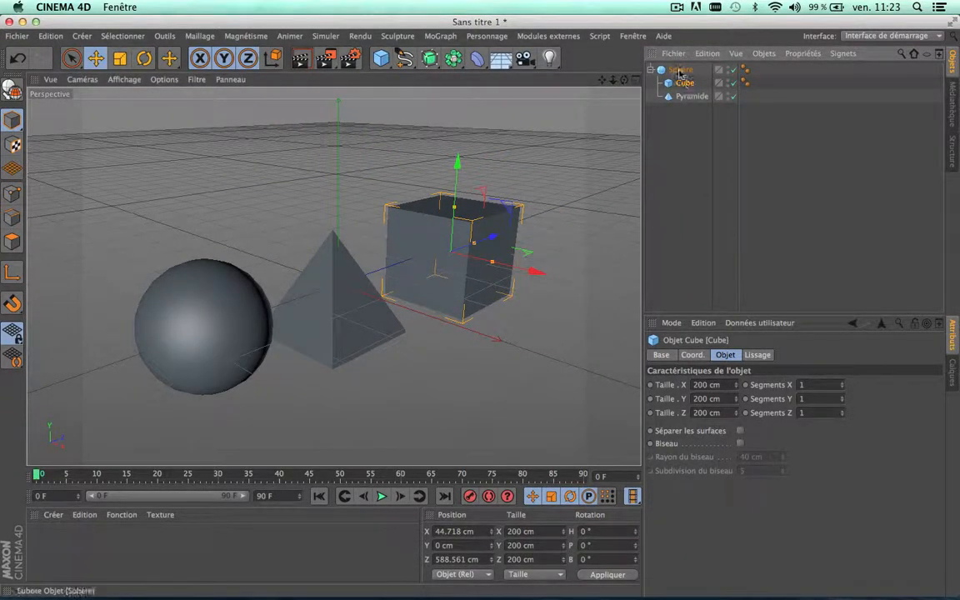
left_click(681, 144)
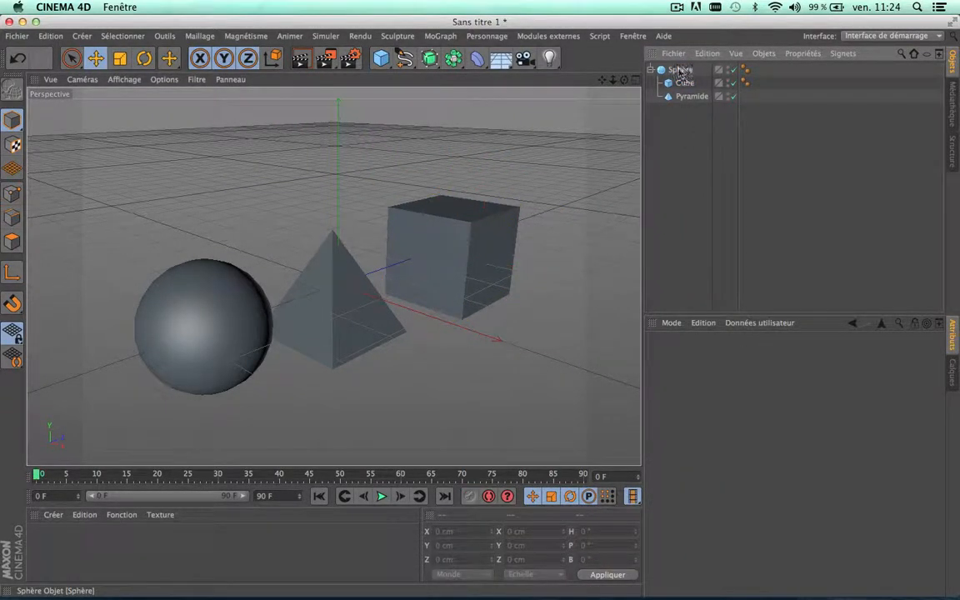
Step: Move the sphere with its children along X to about -249 cm, and move only the pyramid forward along X
left_click(682, 70)
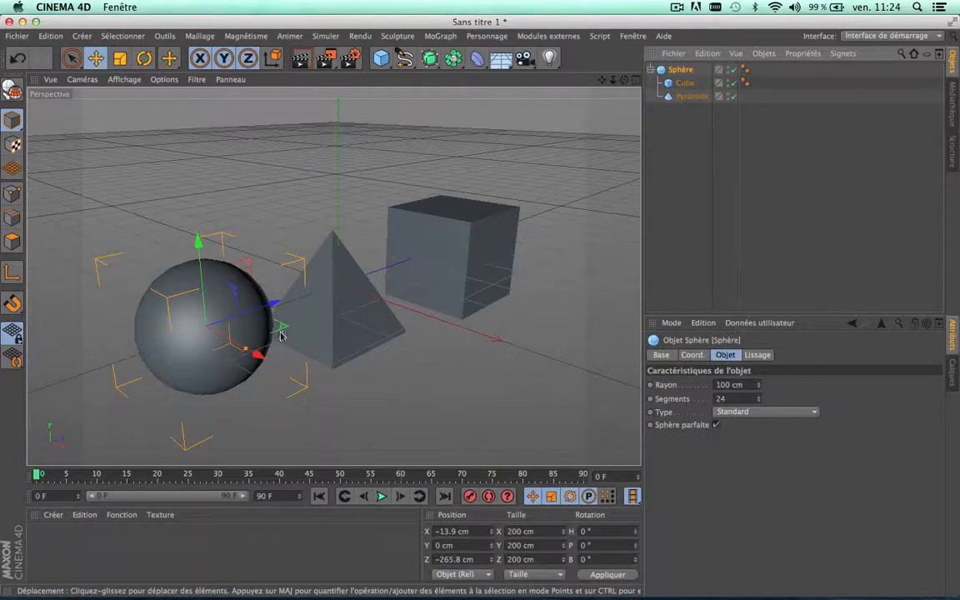
left_click_drag(253, 355, 176, 315)
left_click(692, 96)
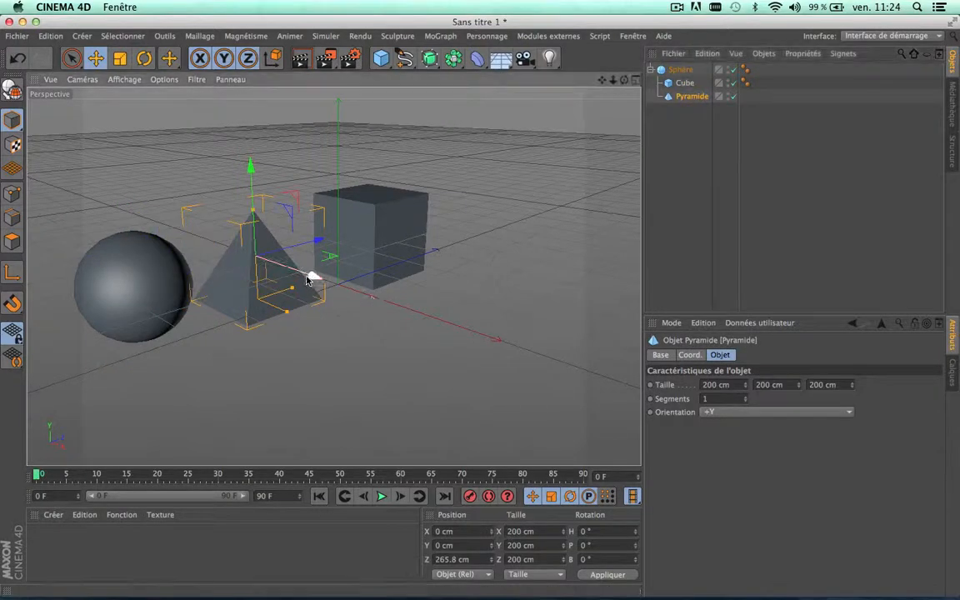
left_click_drag(306, 279, 450, 321)
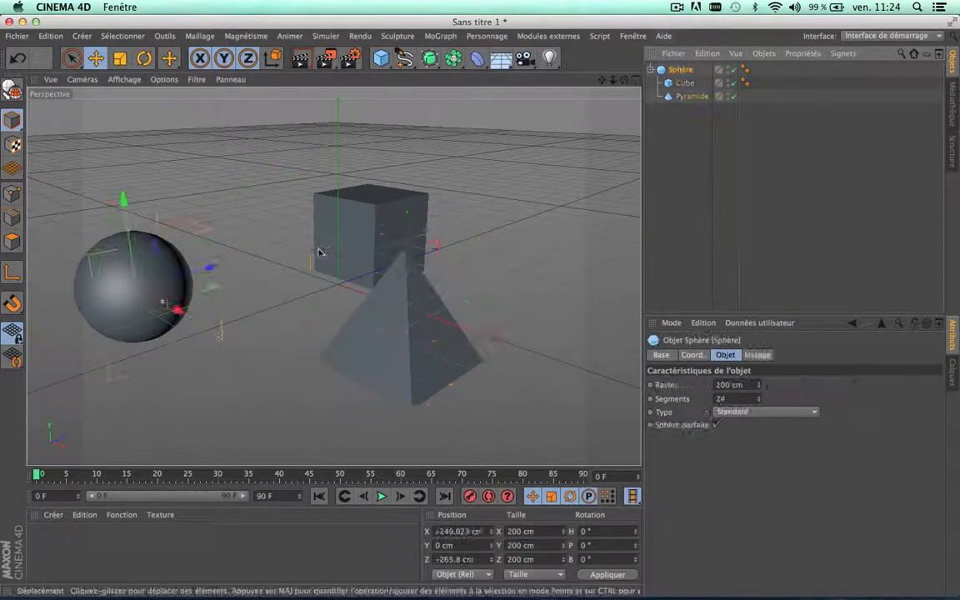
Step: Move the sphere with its children to about -181 cm in X and about 29 cm in Y
left_click_drag(178, 309, 164, 282)
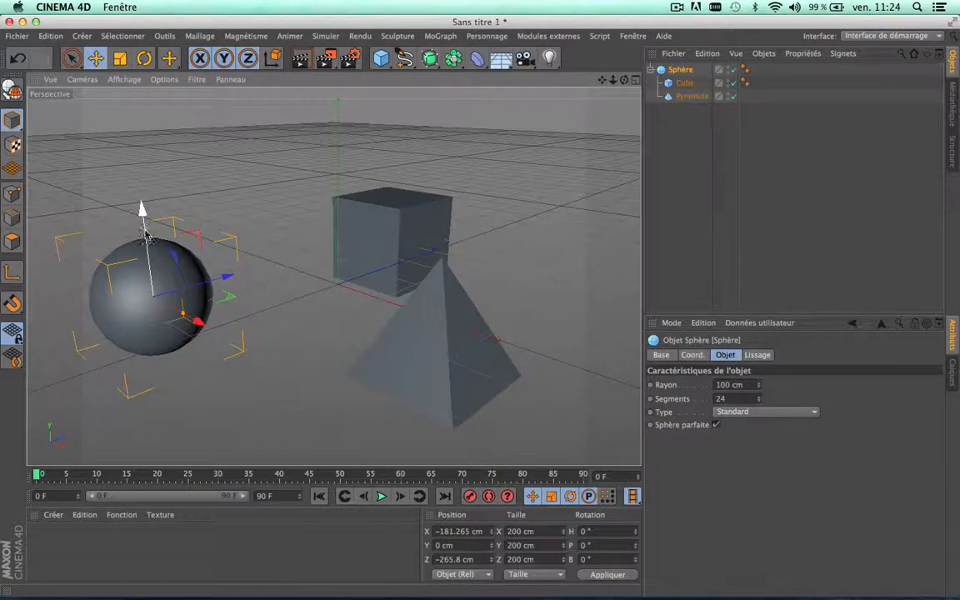
left_click_drag(141, 208, 165, 217)
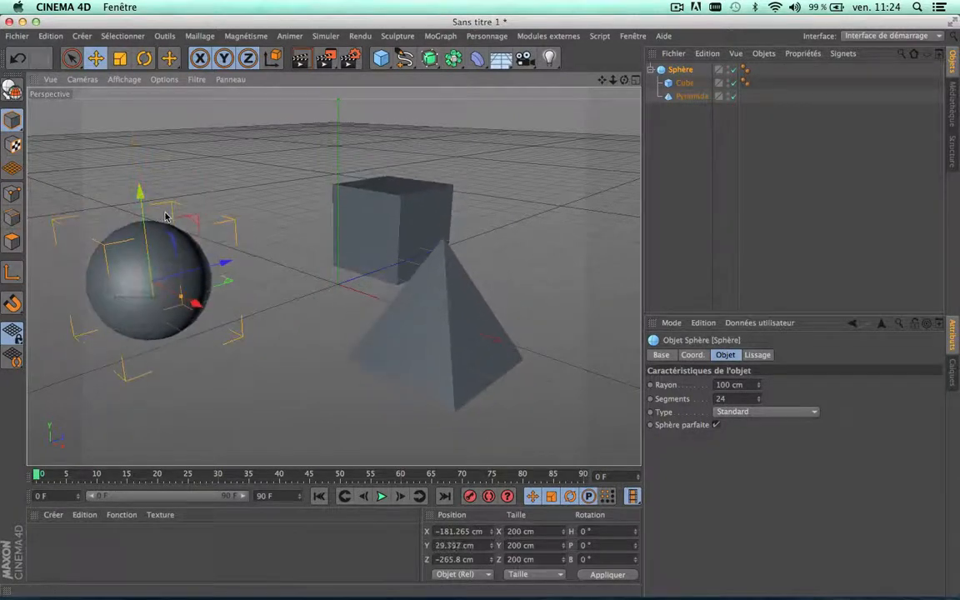
Step: Delete the cube, the pyramid and the sphere from the scene
left_click(683, 84)
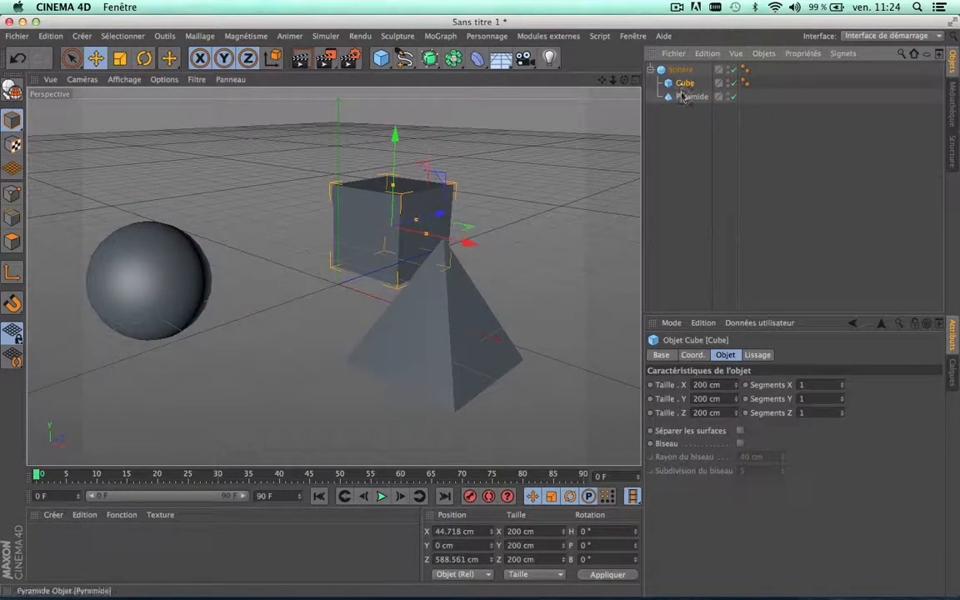
left_click(681, 96, "shift")
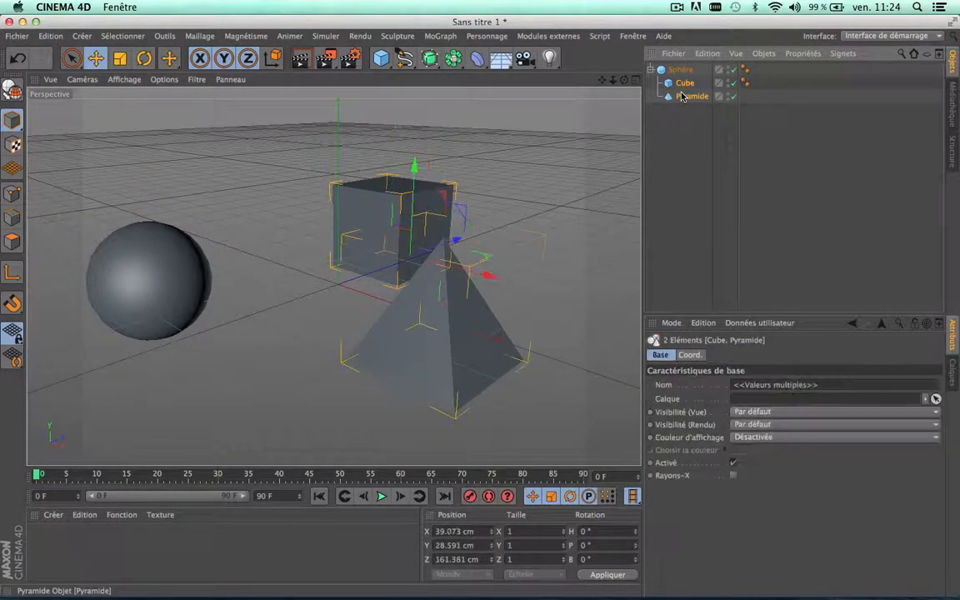
key("Delete")
left_click(678, 71)
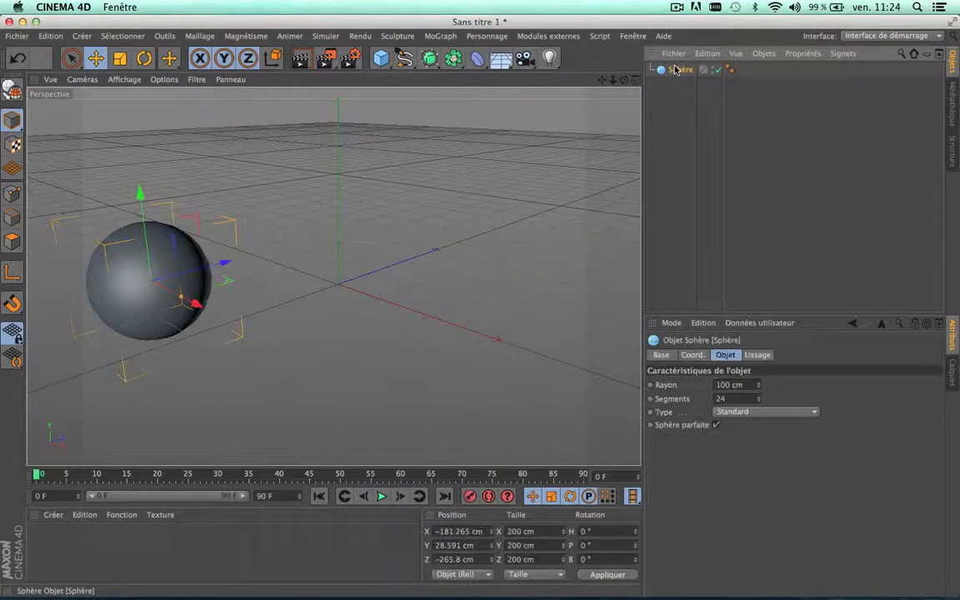
key("Delete")
Step: Add a pyramid and a subdivision surface, and make the pyramid a child of the subdivision surface
left_click(380, 57)
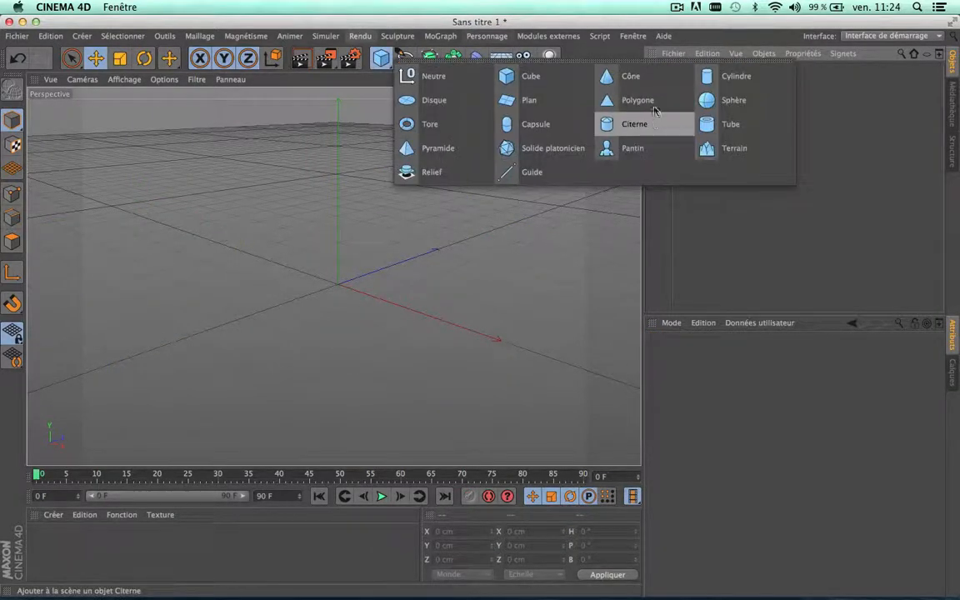
left_click(467, 150)
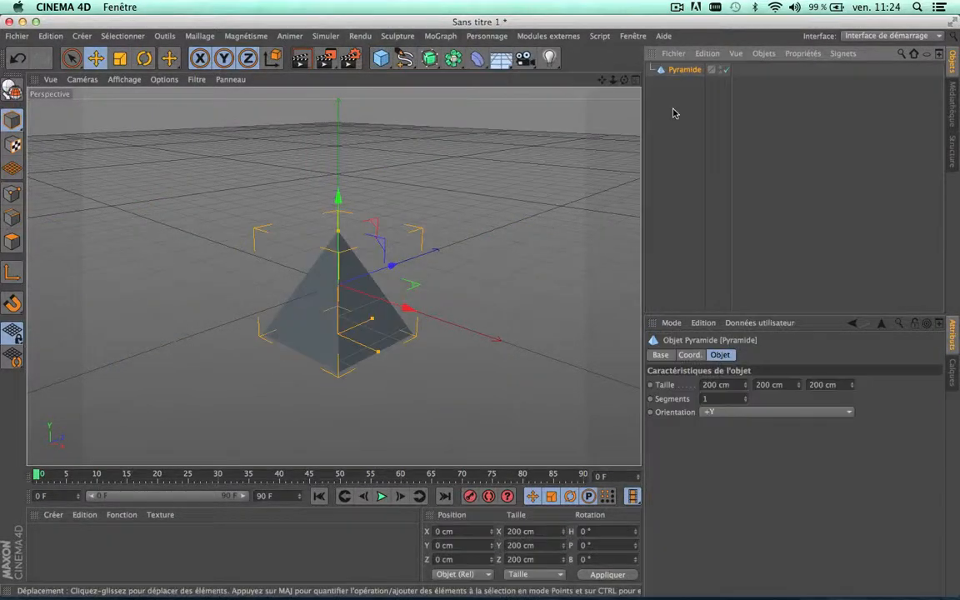
left_click(429, 58)
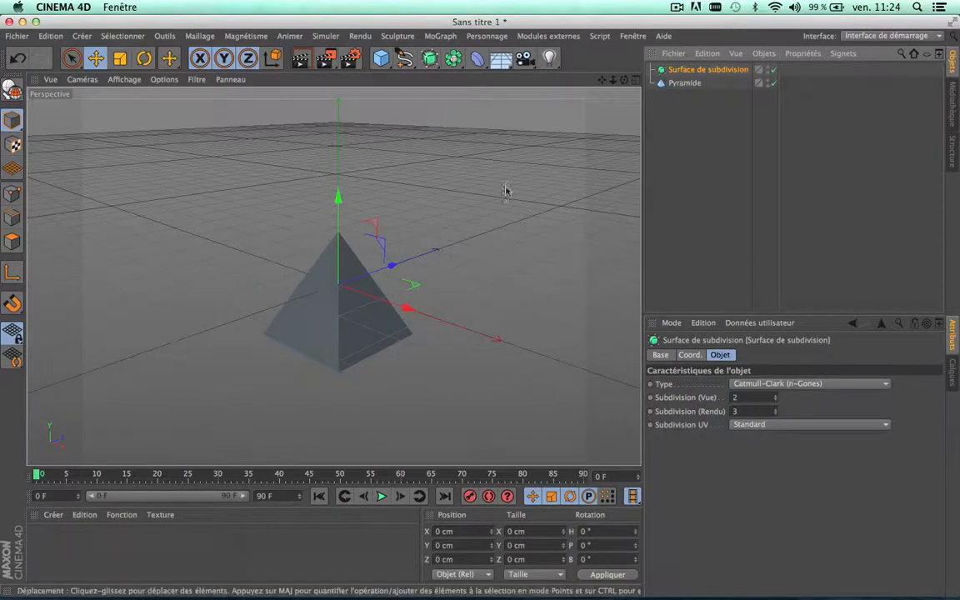
scroll(350, 293, "up", 3)
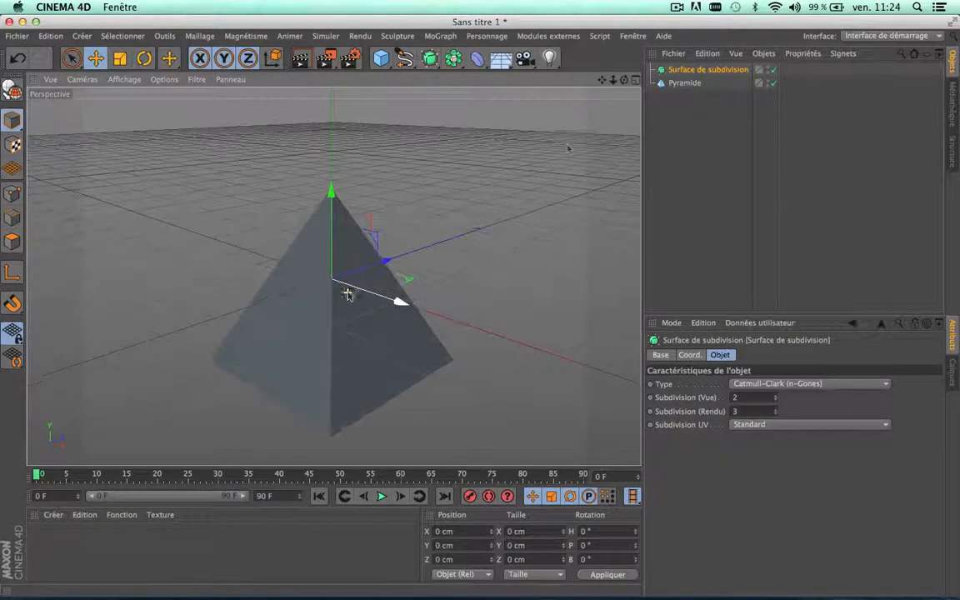
mouse_move(679, 84)
left_mouse_down()
mouse_move(706, 70)
mouse_move(691, 71)
left_mouse_up()
scroll(332, 315, "up", 4)
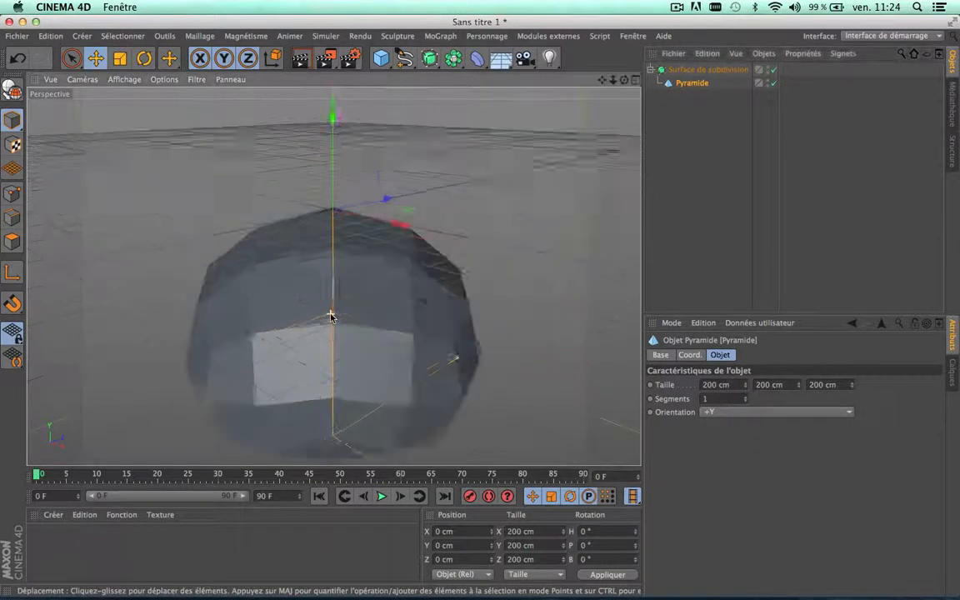
scroll(332, 315, "down", 6)
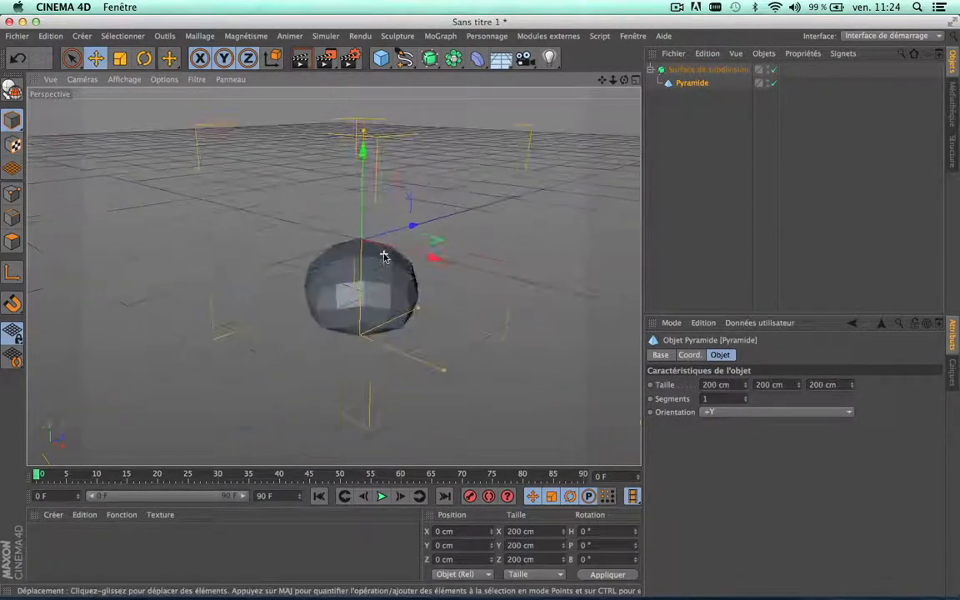
Step: Delete the pyramid together with its subdivision surface
mouse_move(686, 84)
left_mouse_down()
mouse_move(698, 70)
mouse_move(679, 88)
left_mouse_up()
left_click(688, 70, "shift")
key("Delete")
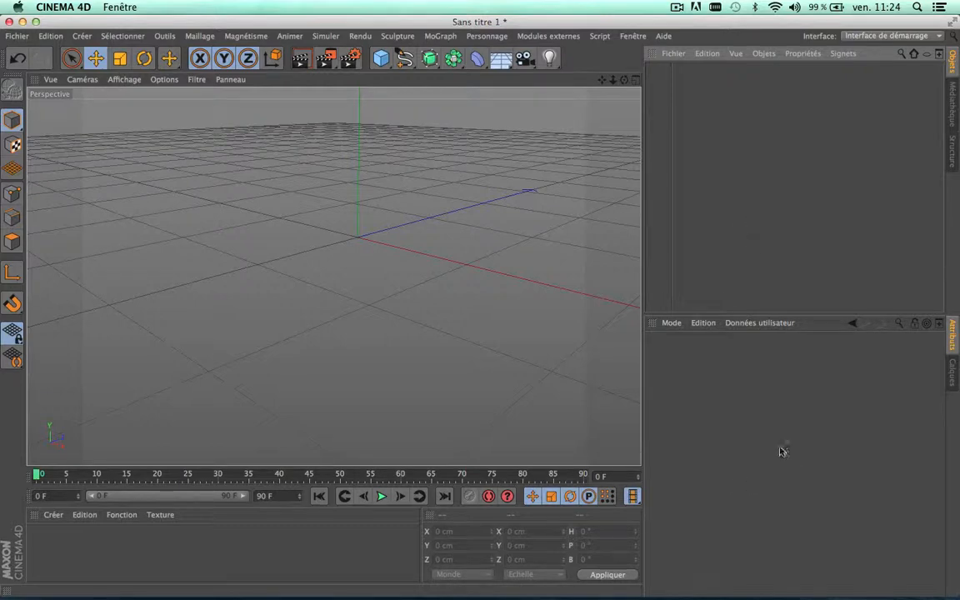
Step: Add a cube and activate the brush selection tool (Pinceau de sélection)
left_click(380, 58)
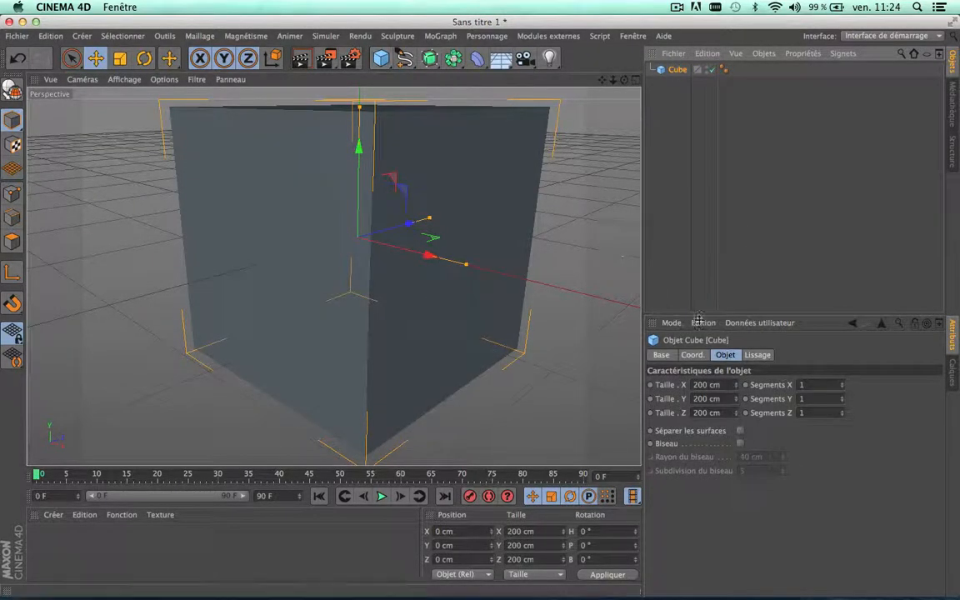
left_click(70, 58)
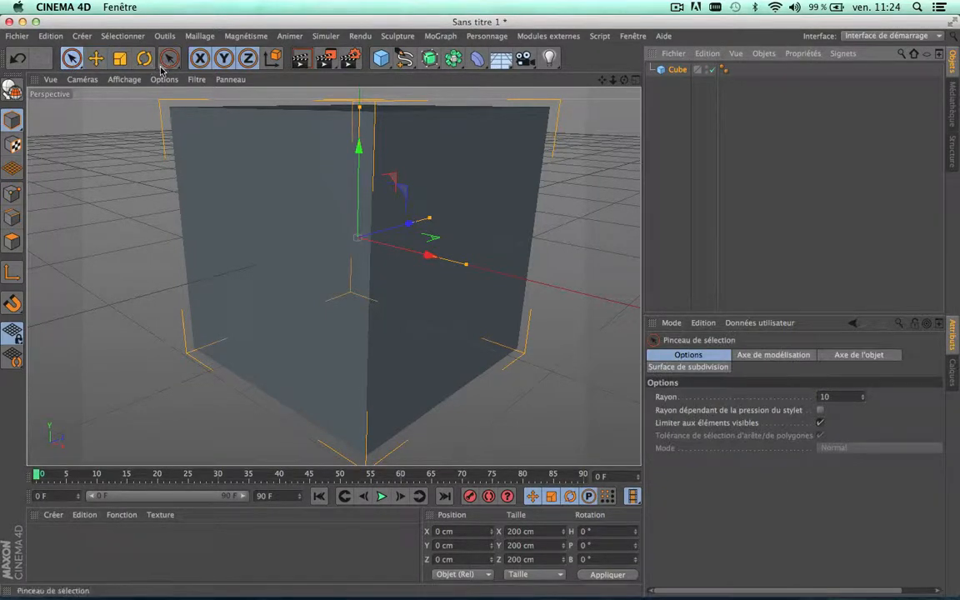
left_click(77, 64)
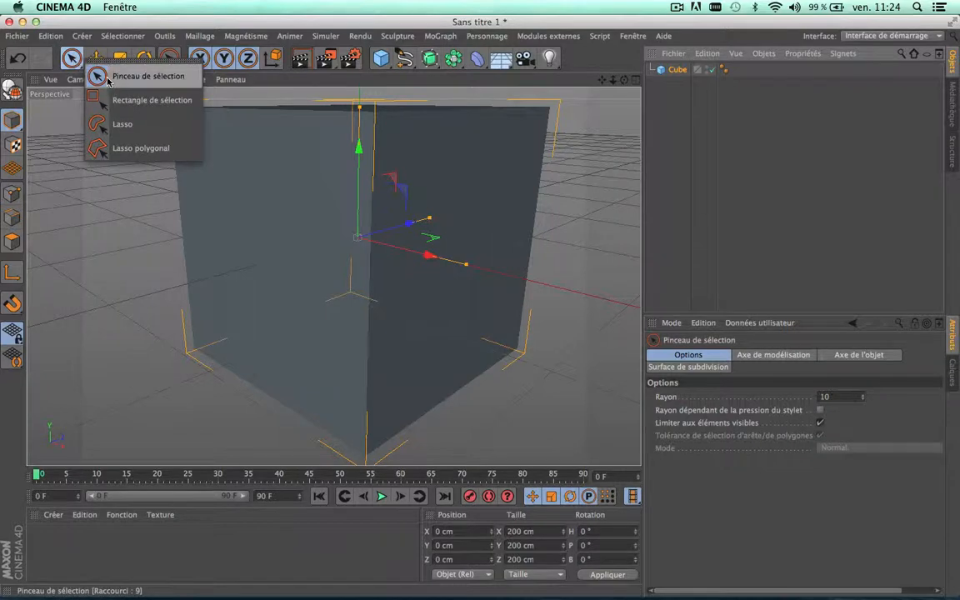
left_click(103, 78)
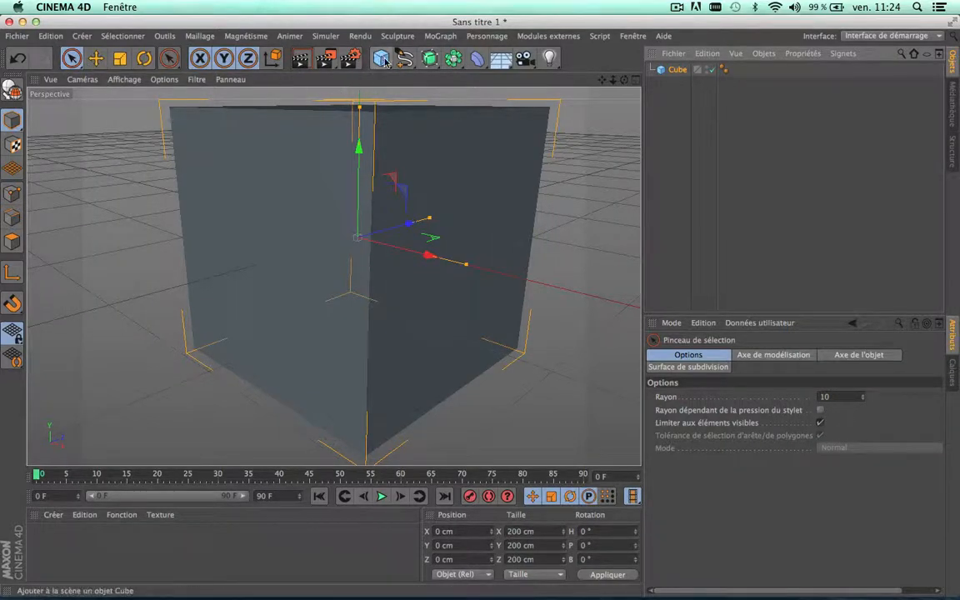
Step: Examine the selection brush's modeling axis, object axis, subdivision surface and general options, and deselect the cube
left_click(762, 357)
left_click(855, 356)
left_click(721, 368)
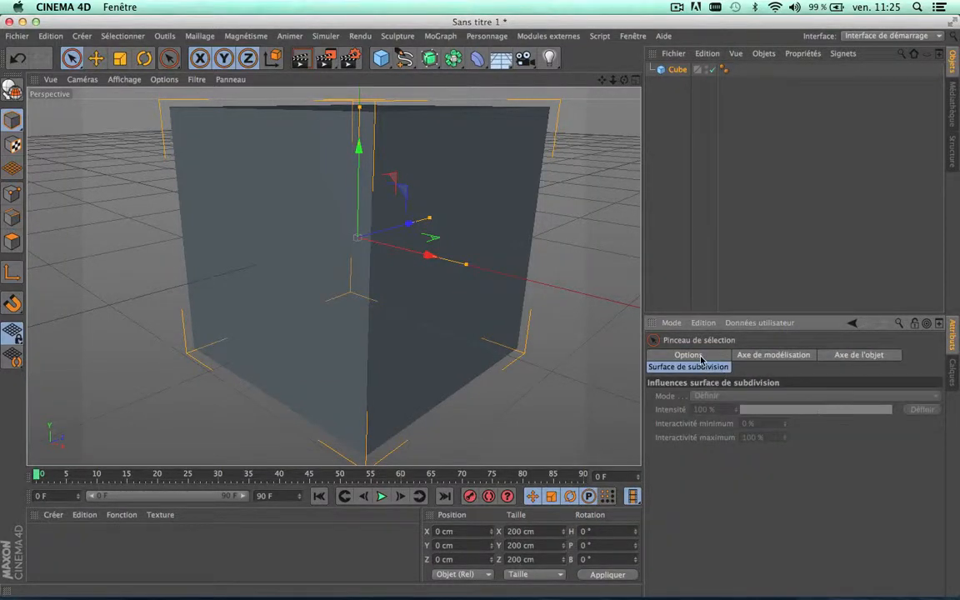
left_click(701, 356)
left_click(754, 357)
left_click(669, 140)
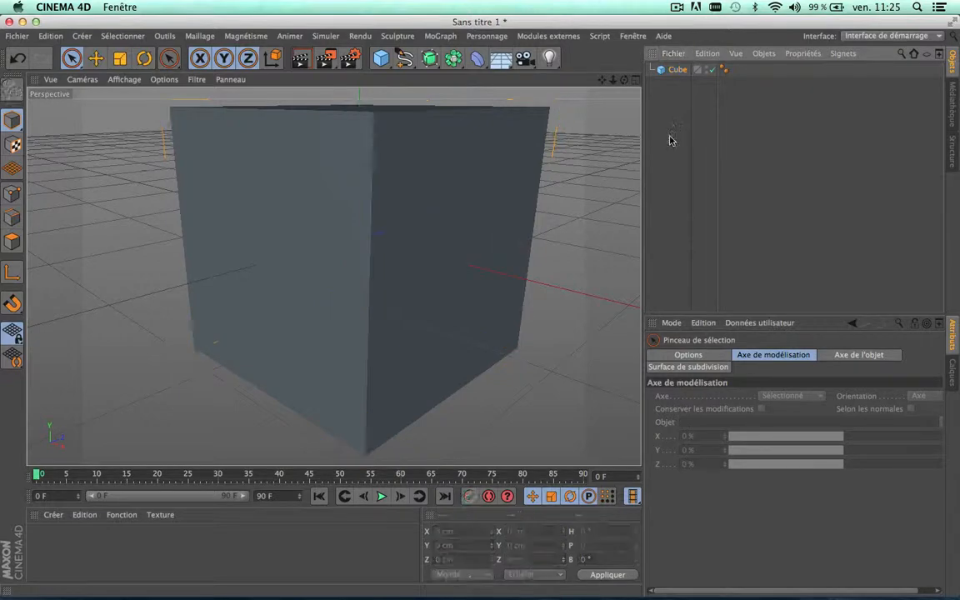
Step: Set the cube's Y segments to 39 and display the view in Gouraud shading with lines
left_click(677, 70)
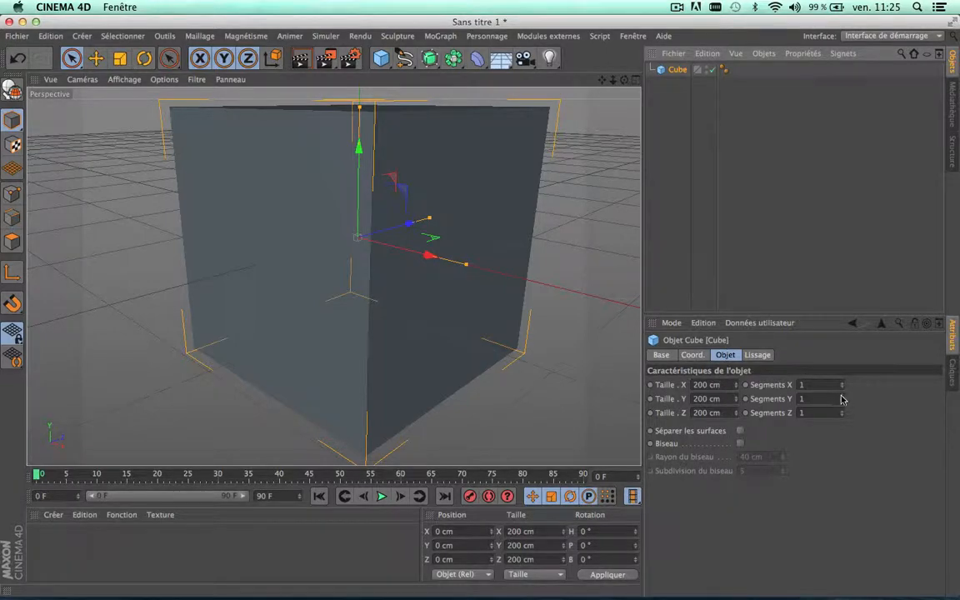
left_click_drag(841, 399, 866, 398)
left_click(124, 79)
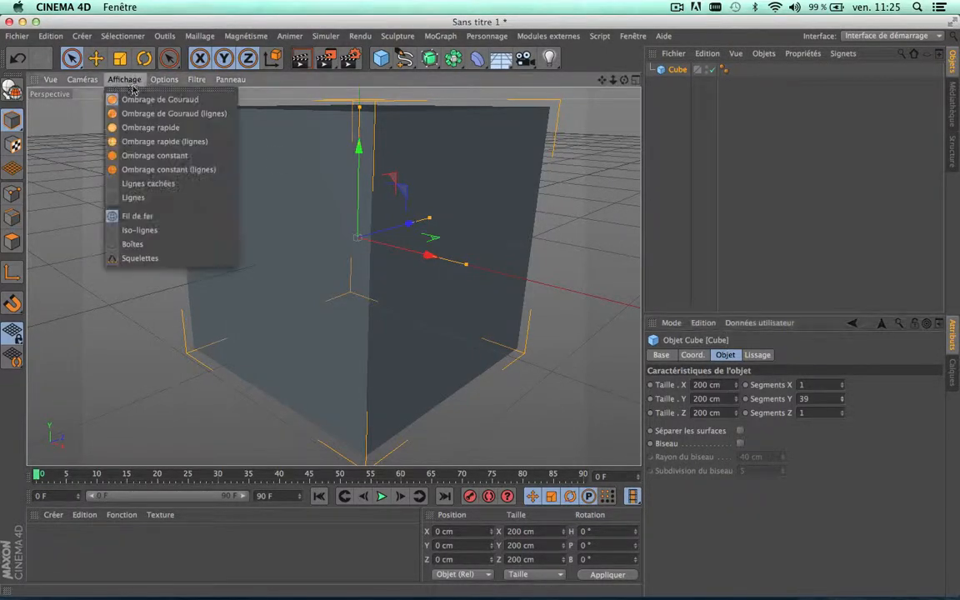
left_click(137, 110)
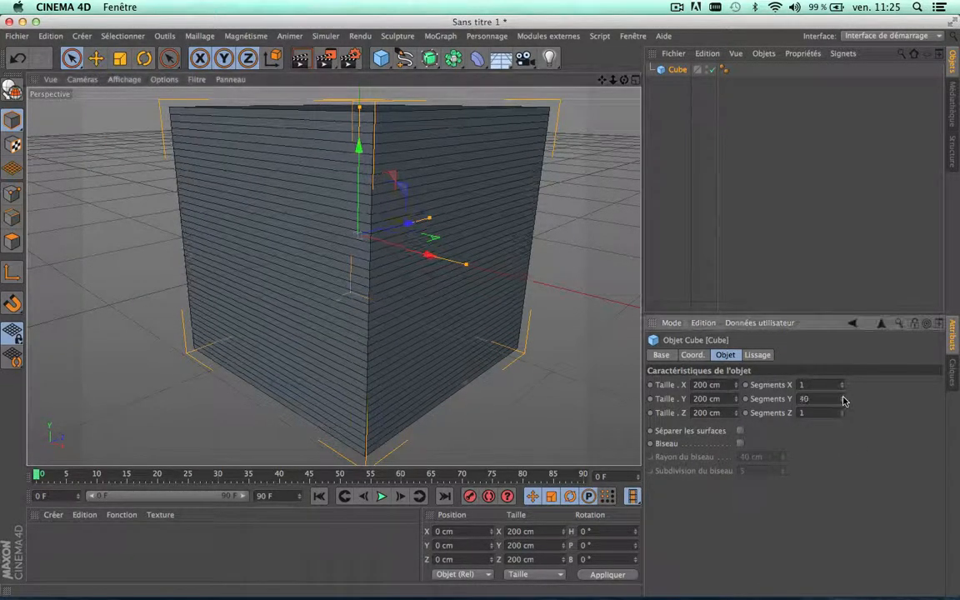
Step: Set the cube's X, Y and Z segments to 4, 33 and 32 and its size to 234 × 152 × 223 cm
mouse_move(842, 399)
left_mouse_down()
mouse_move(833, 404)
mouse_move(843, 376)
mouse_move(841, 412)
left_mouse_up()
left_click_drag(735, 384, 734, 412)
Step: Scale the cube along Y to a height of about 125 cm
left_click(119, 57)
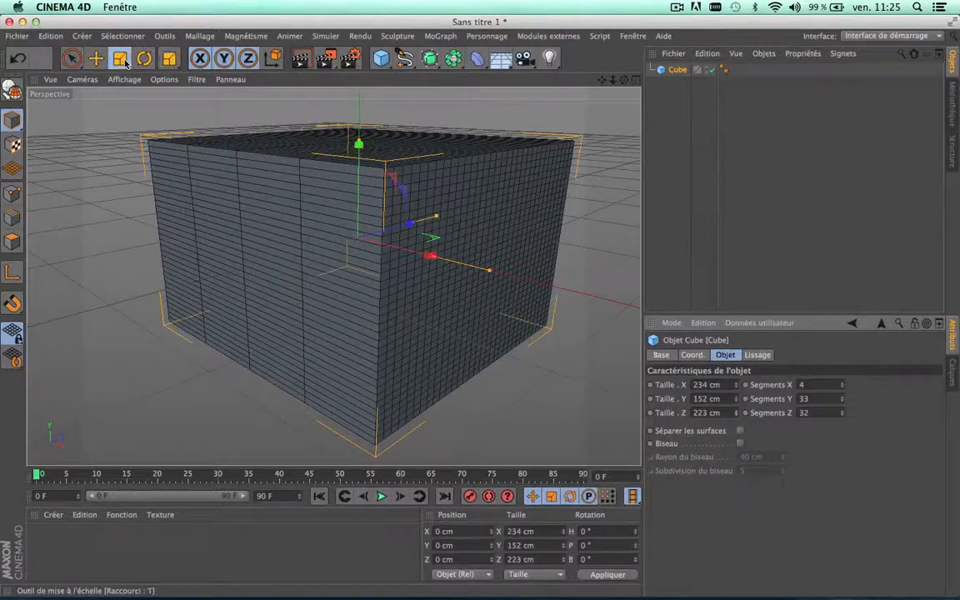
mouse_move(358, 147)
left_mouse_down()
mouse_move(367, 218)
mouse_move(360, 148)
left_mouse_up()
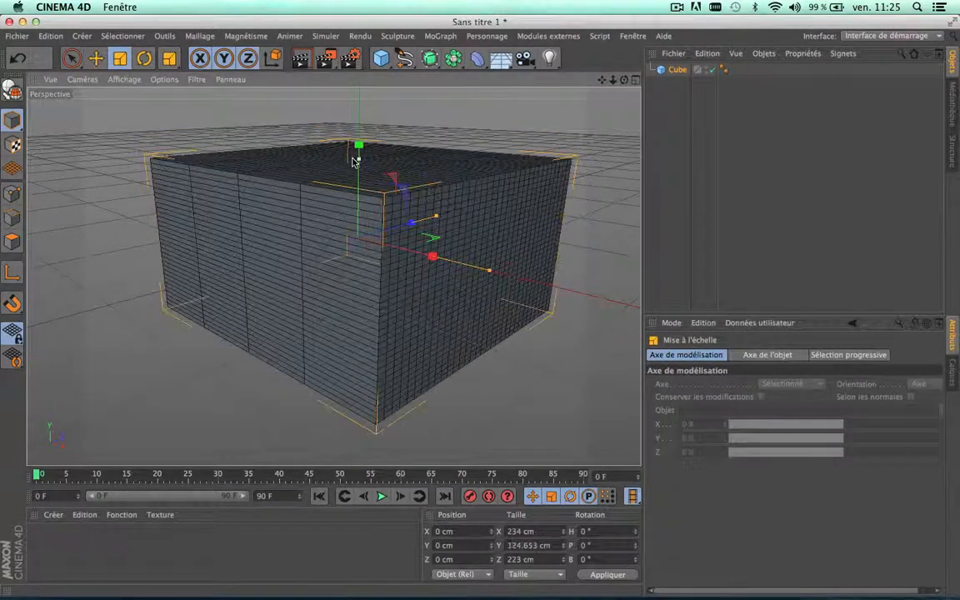
Step: Examine the cube's basic, coordinate, object and smoothing (Lissage) attributes
left_click(677, 69)
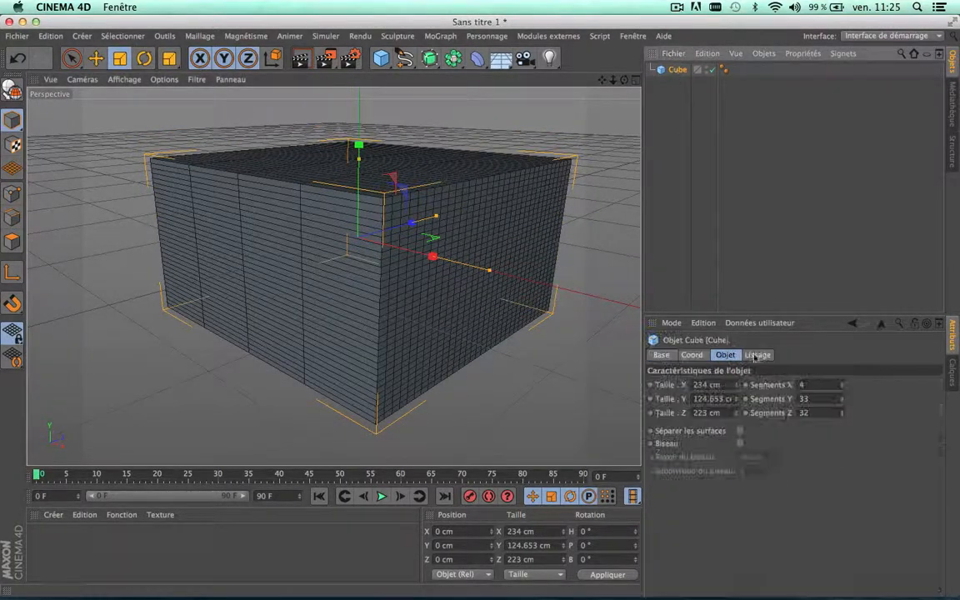
left_click(698, 357)
left_click(726, 356)
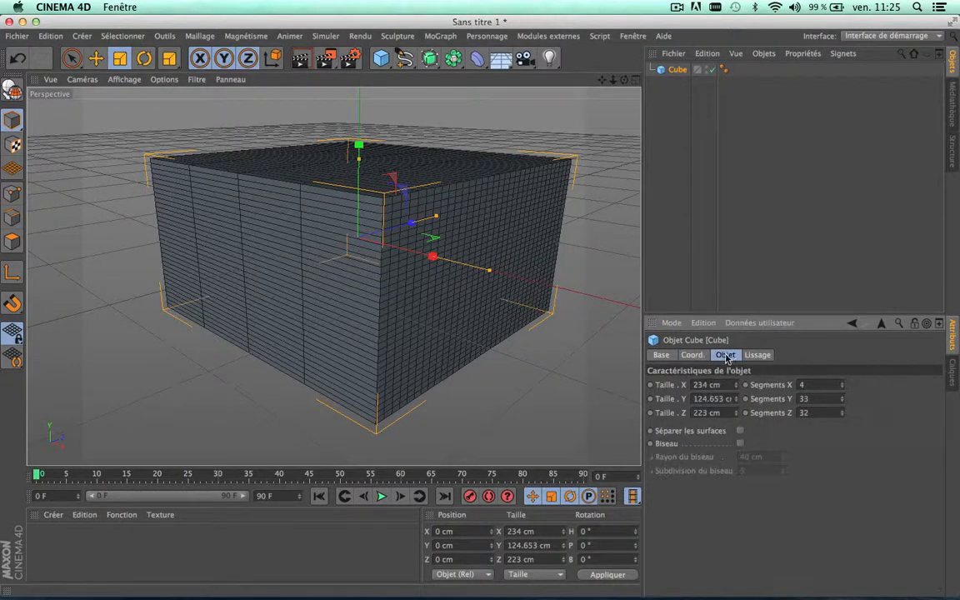
left_click(763, 357)
left_click(725, 355)
left_click(692, 355)
left_click(663, 356)
left_click(725, 355)
left_click(692, 355)
left_click(661, 355)
left_click(725, 355)
left_click(757, 354)
left_click(725, 355)
left_click(678, 356)
left_click(660, 355)
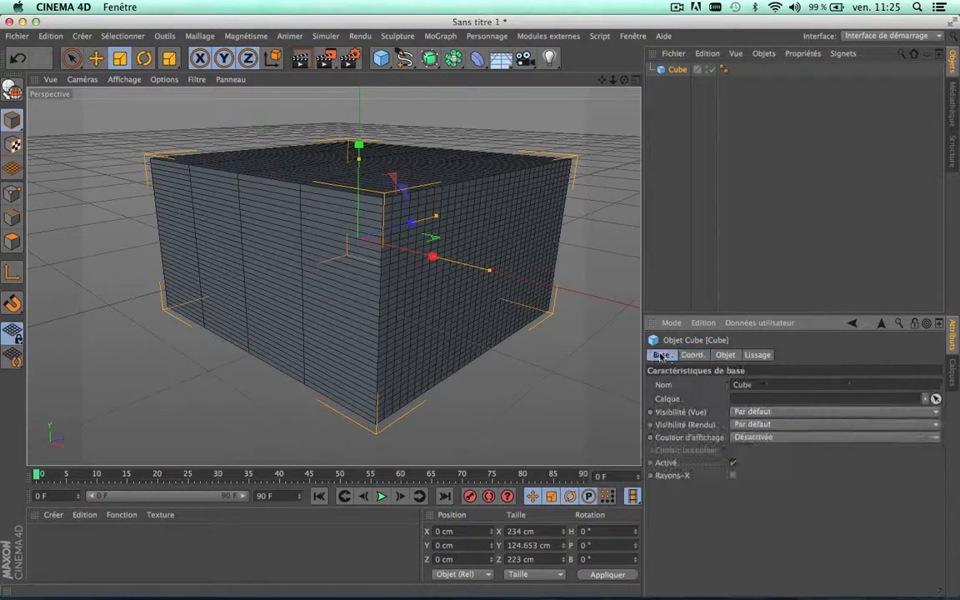
left_click(685, 356)
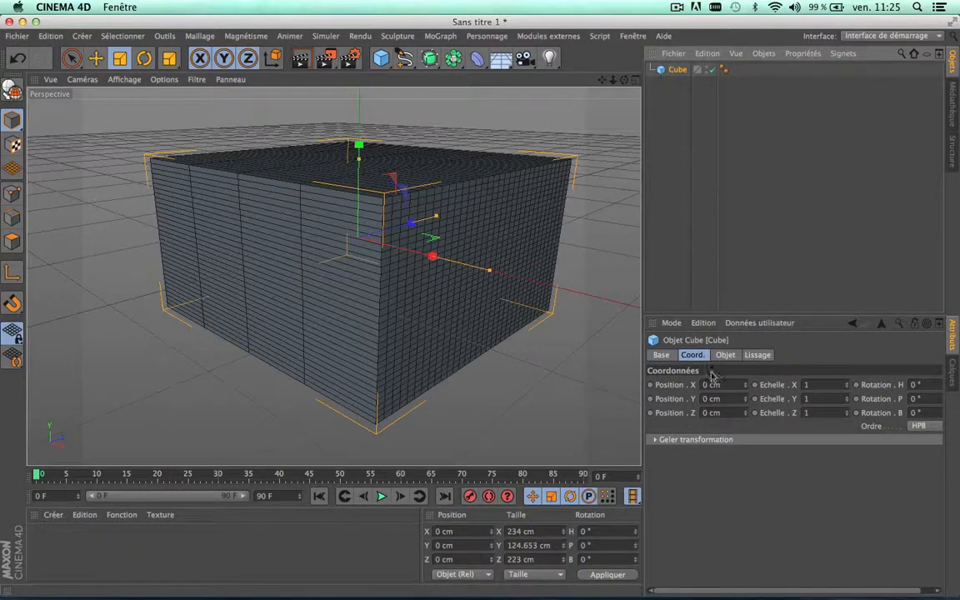
left_click(723, 357)
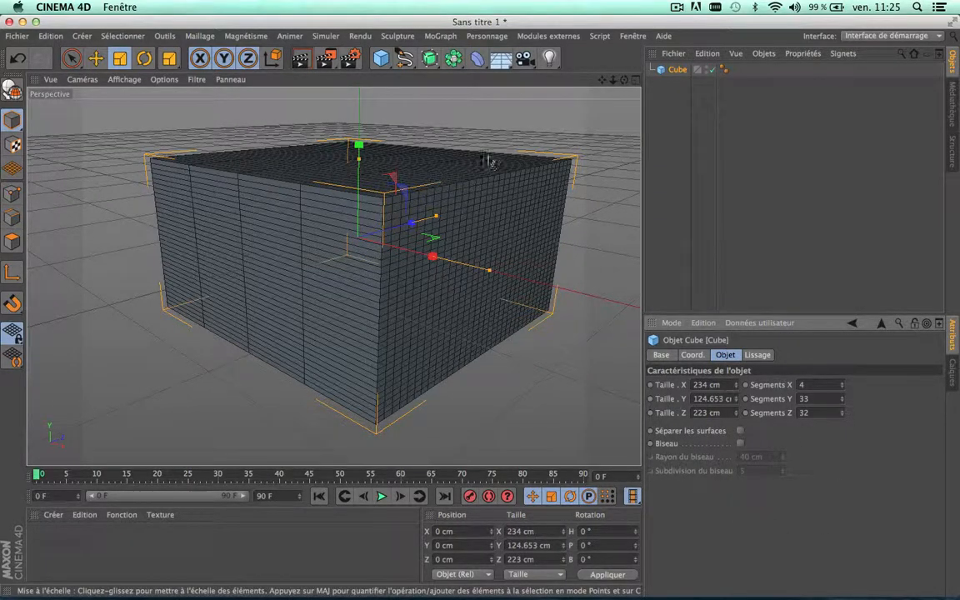
Step: Delete the cube and switch the interface layout to Modeling
key("Delete")
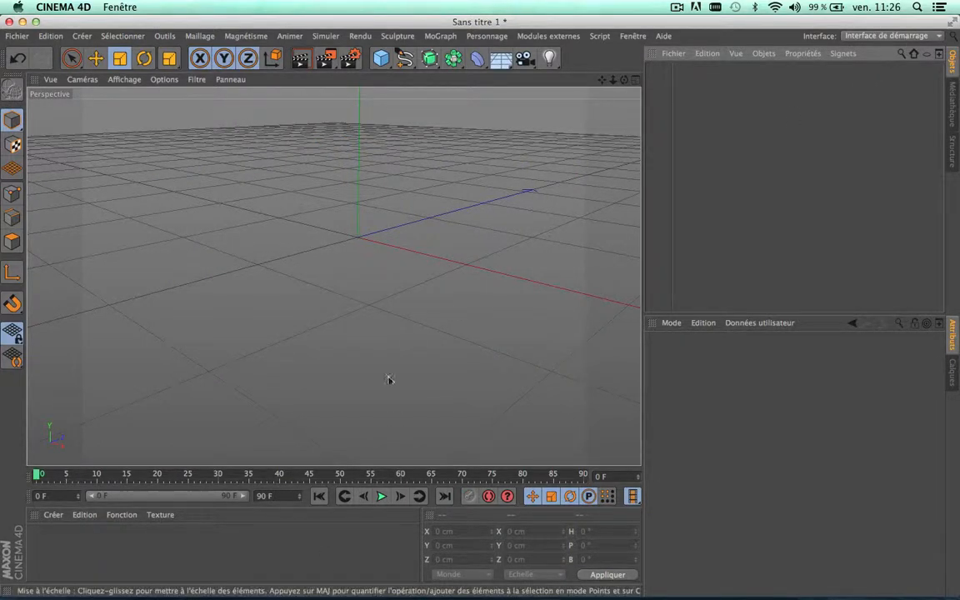
left_click(931, 36)
left_click(743, 115)
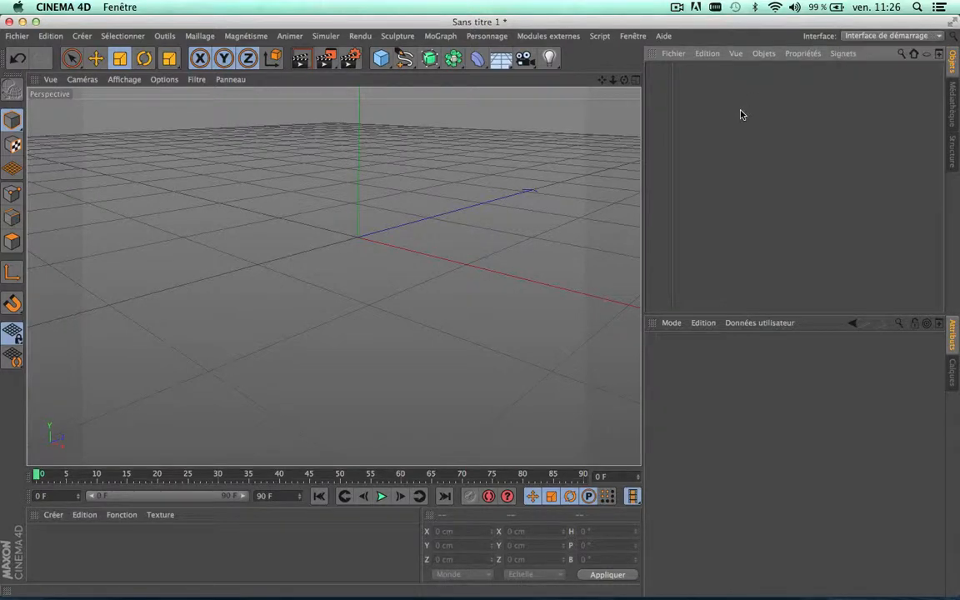
left_click(929, 38)
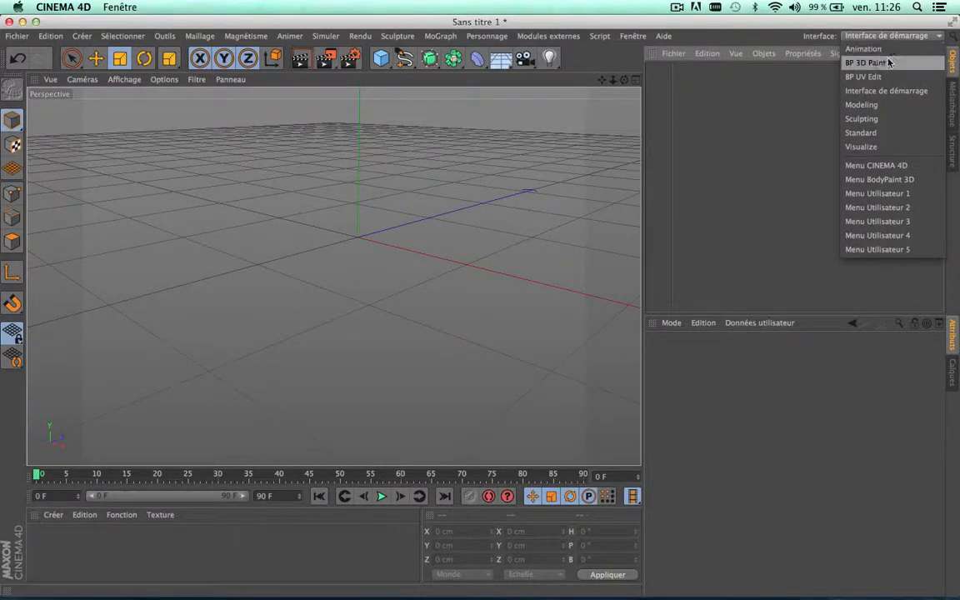
left_click(880, 107)
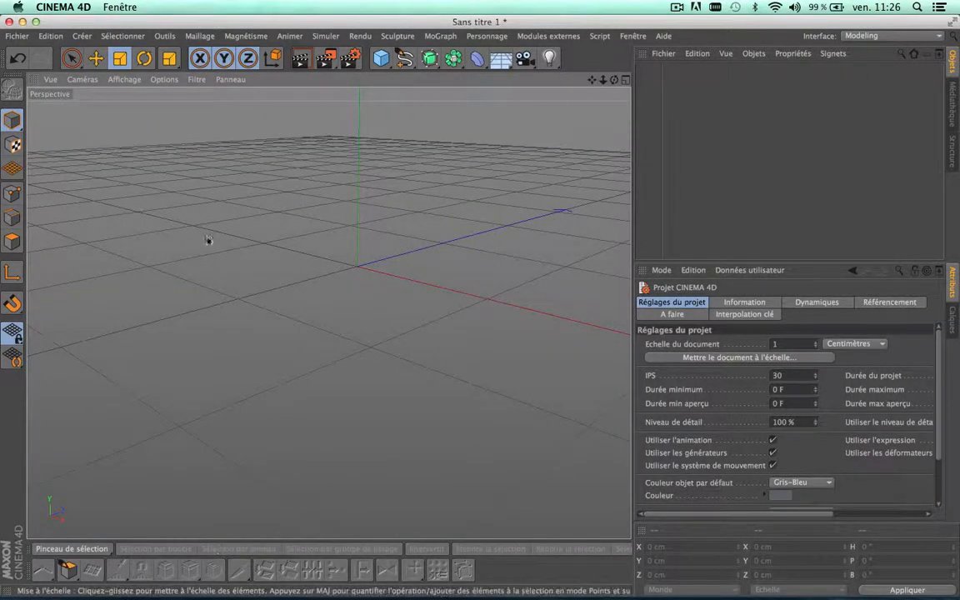
Step: Switch the interface layout to Standard and scrub the timeline back to frame 0
scroll(305, 245, "down", 5)
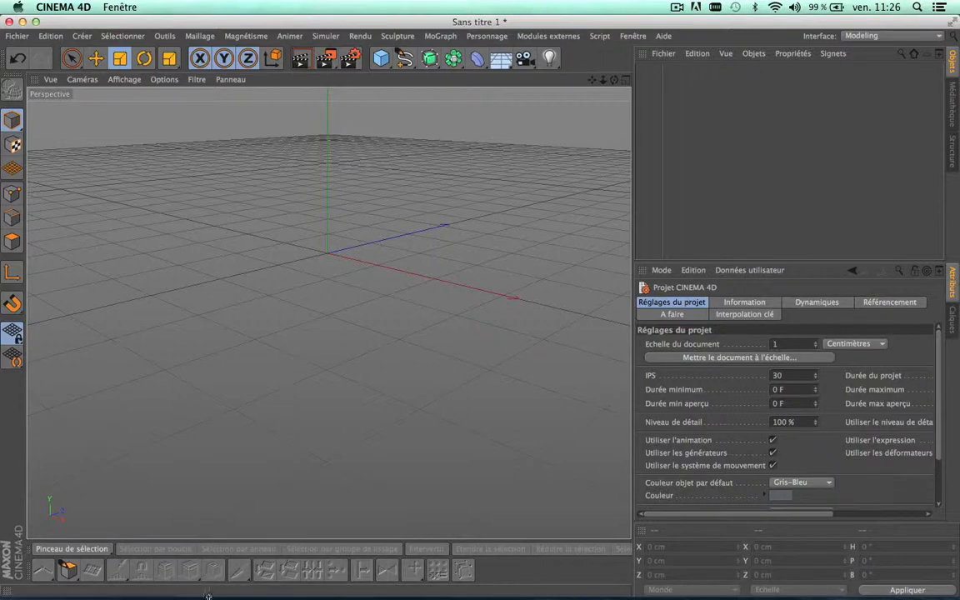
left_click(895, 37)
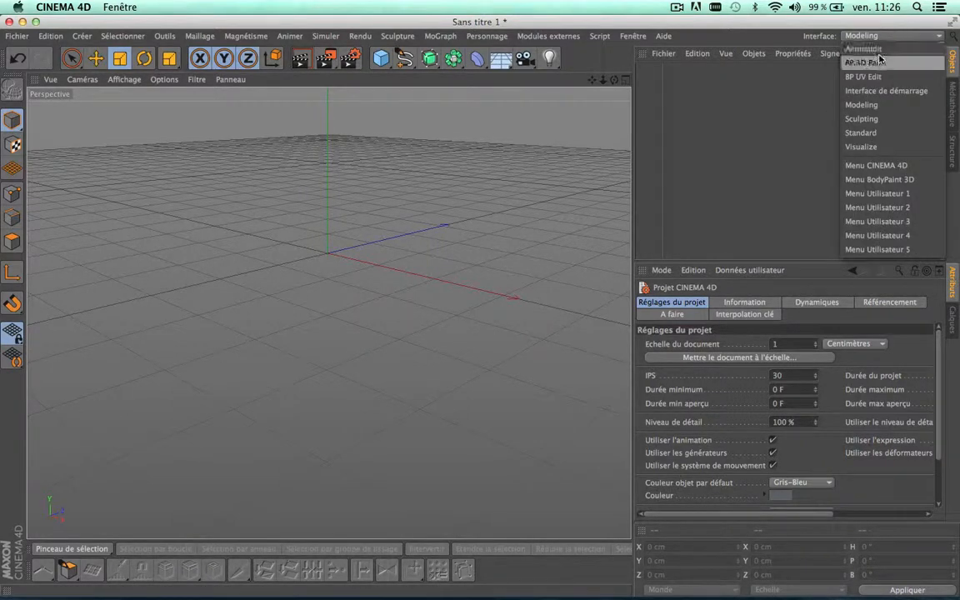
left_click(874, 135)
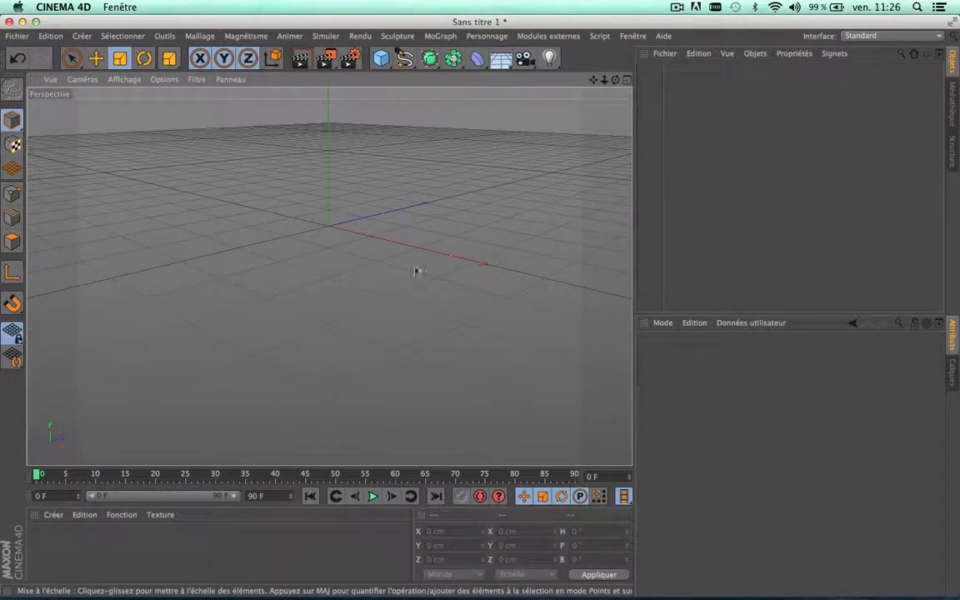
left_click_drag(129, 475, 37, 475)
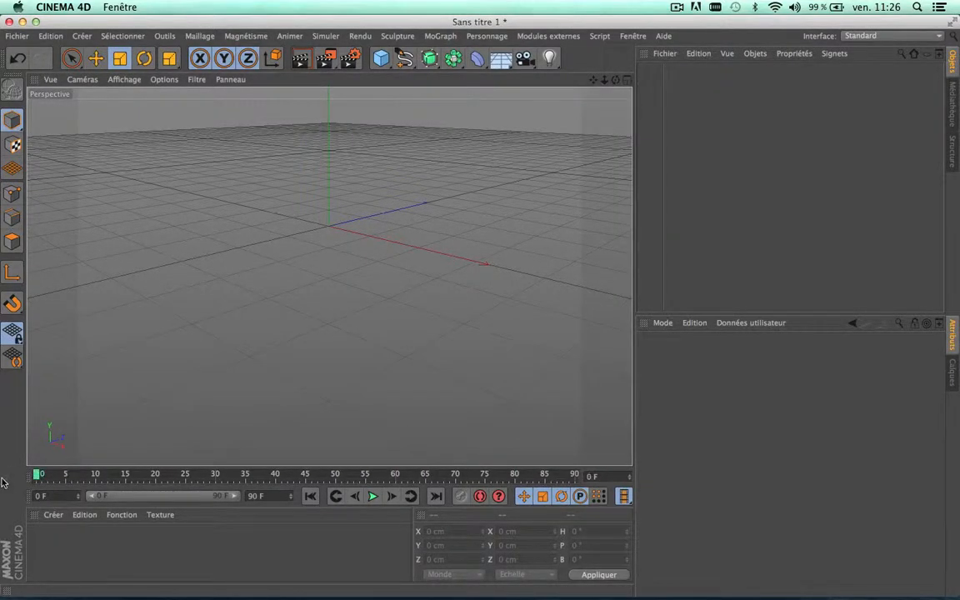
Step: Add a cube and move it along X to about -439 cm
left_click(381, 58)
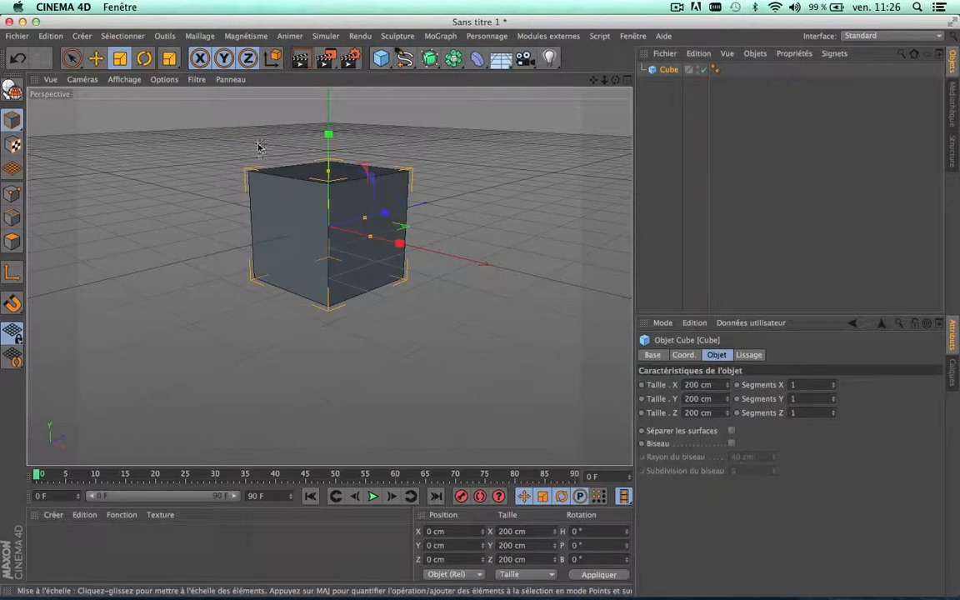
left_click(72, 57)
left_click(342, 240)
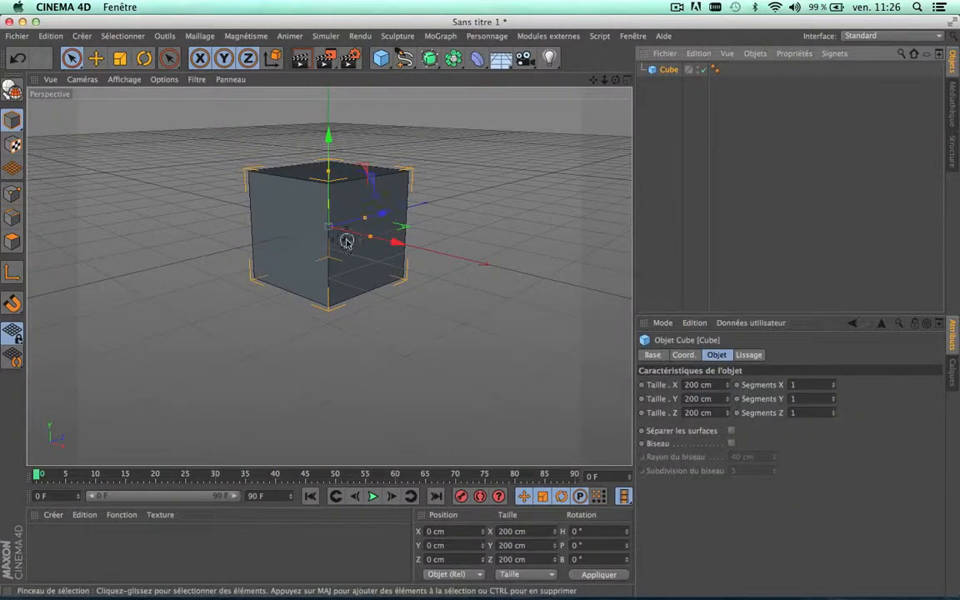
left_click_drag(397, 250, 251, 221)
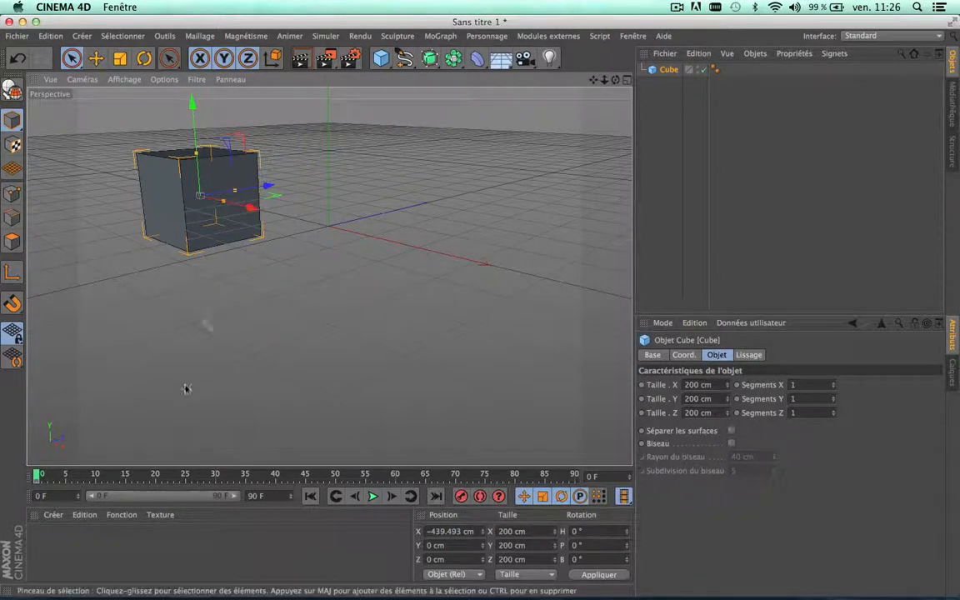
Step: With the cube keyframed at frame 0, move it along X to about 275 cm at frame 40 and record a second keyframe
left_click_drag(257, 474, 304, 474)
left_click_drag(369, 474, 280, 501)
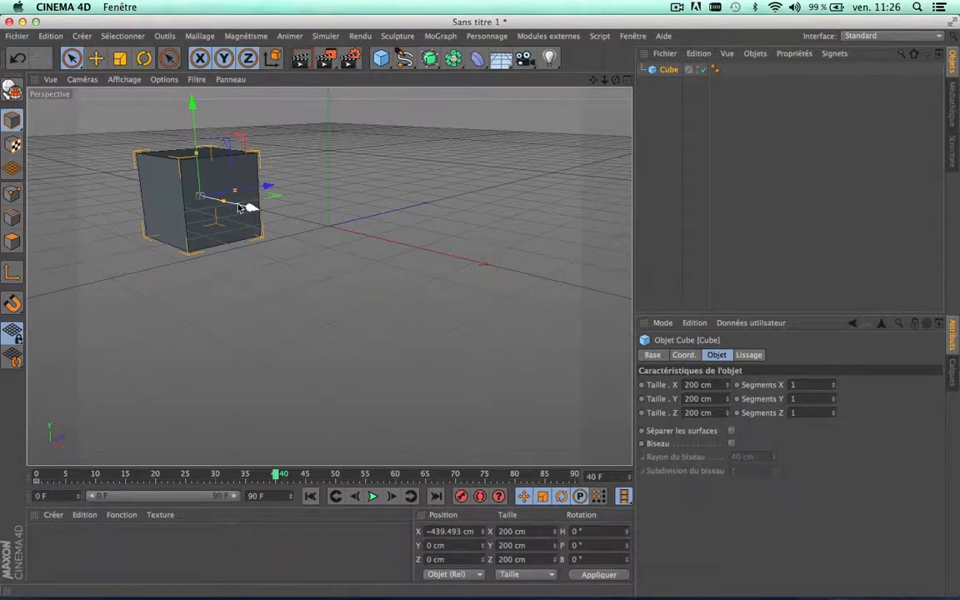
left_click_drag(251, 208, 517, 462)
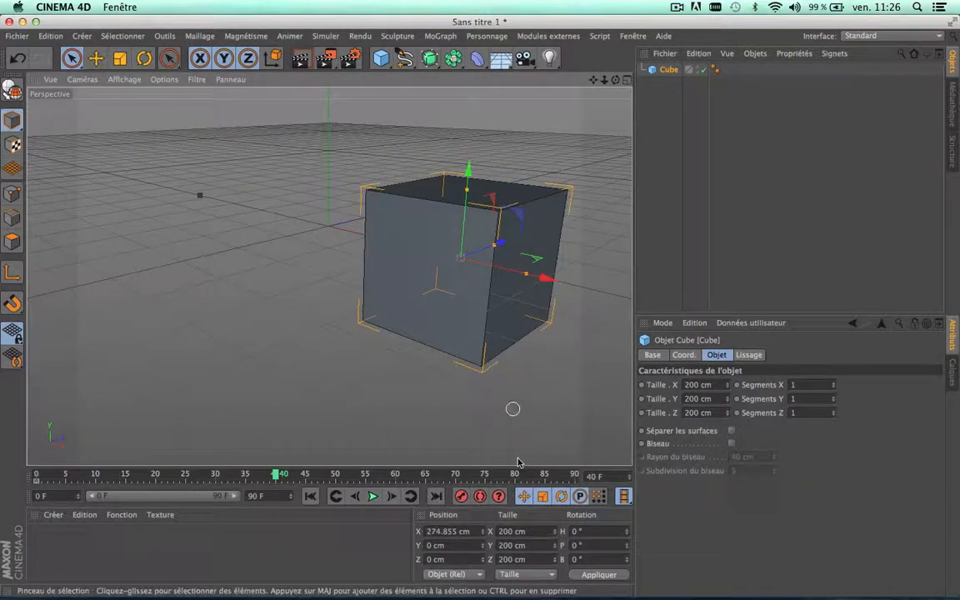
left_click(461, 496)
Step: Play the cube's animation from frame 0 twice to review its movement
left_click(336, 474)
left_click_drag(337, 474, 36, 474)
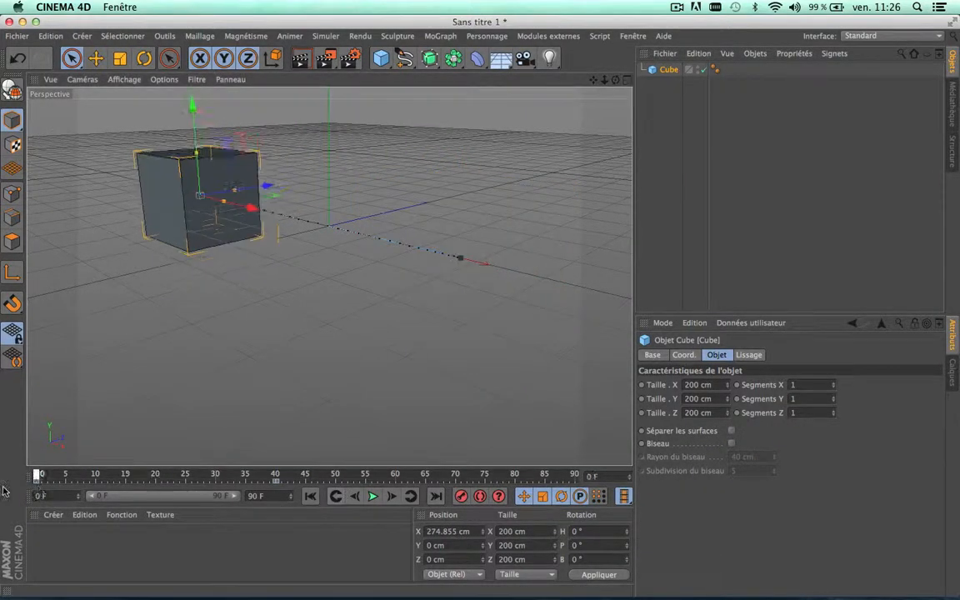
left_click(373, 496)
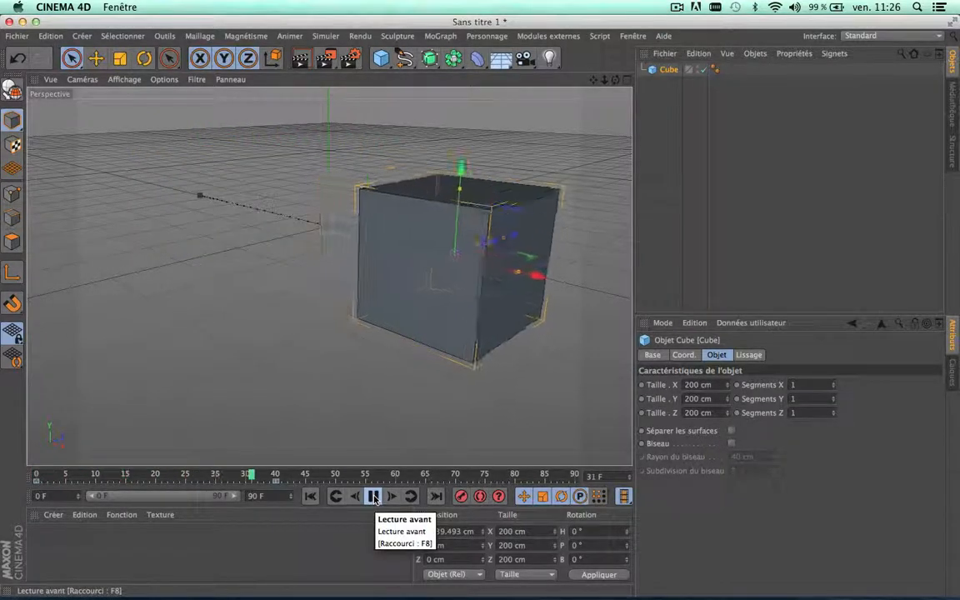
left_click(373, 495)
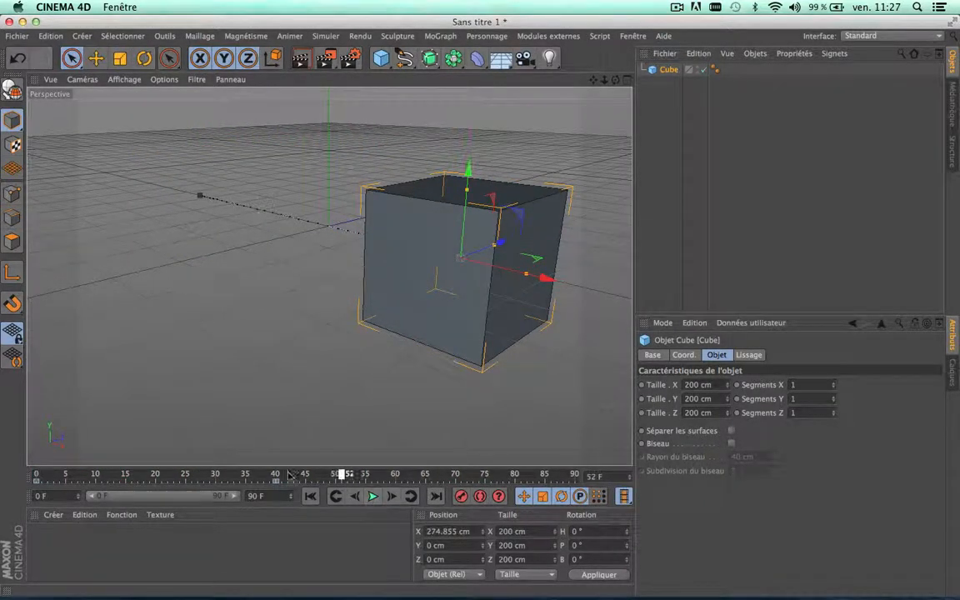
left_click(310, 495)
left_click(373, 496)
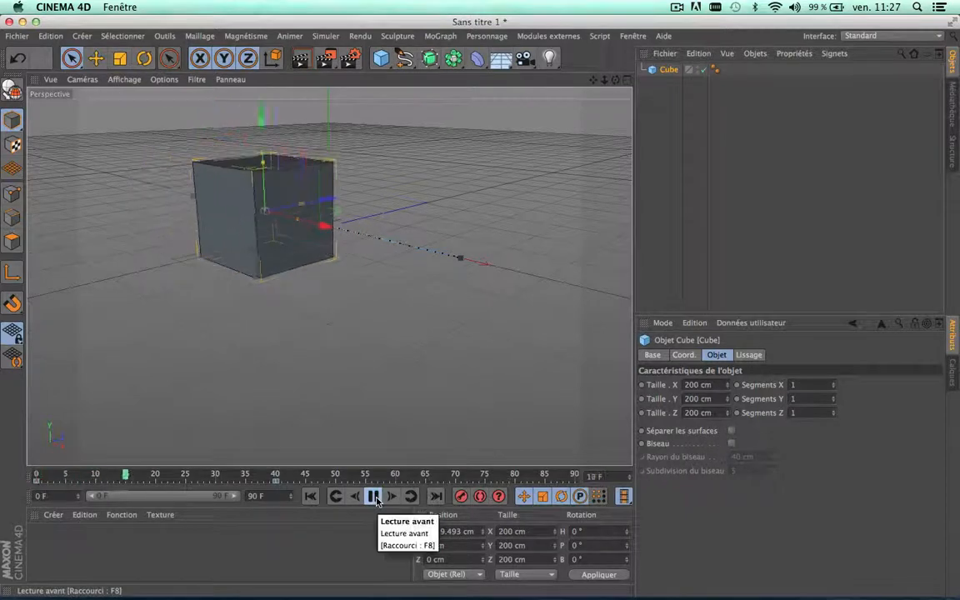
left_click(373, 495)
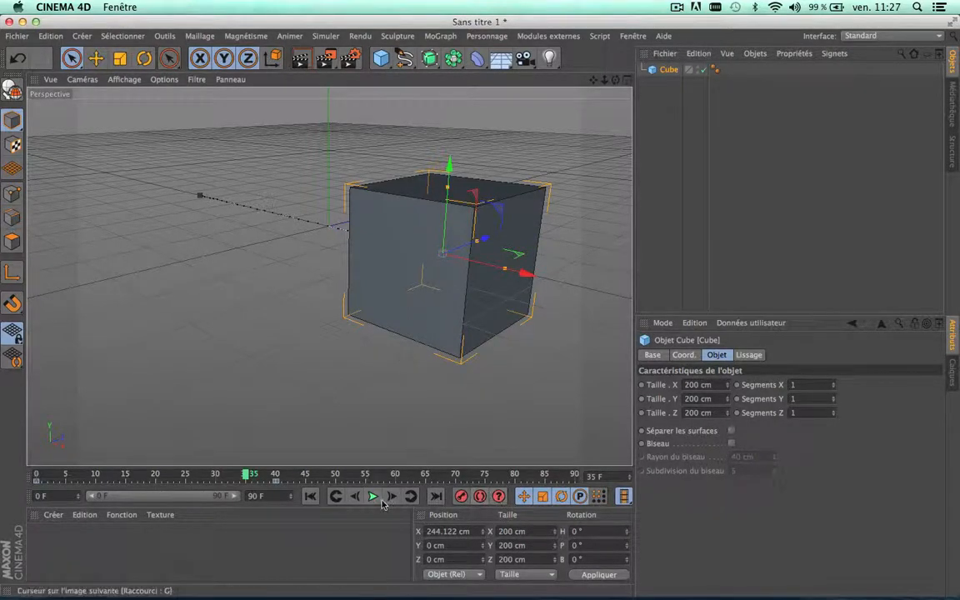
Step: Return the playhead to frame 0 and delete the animated cube
left_click_drag(246, 476, 34, 477)
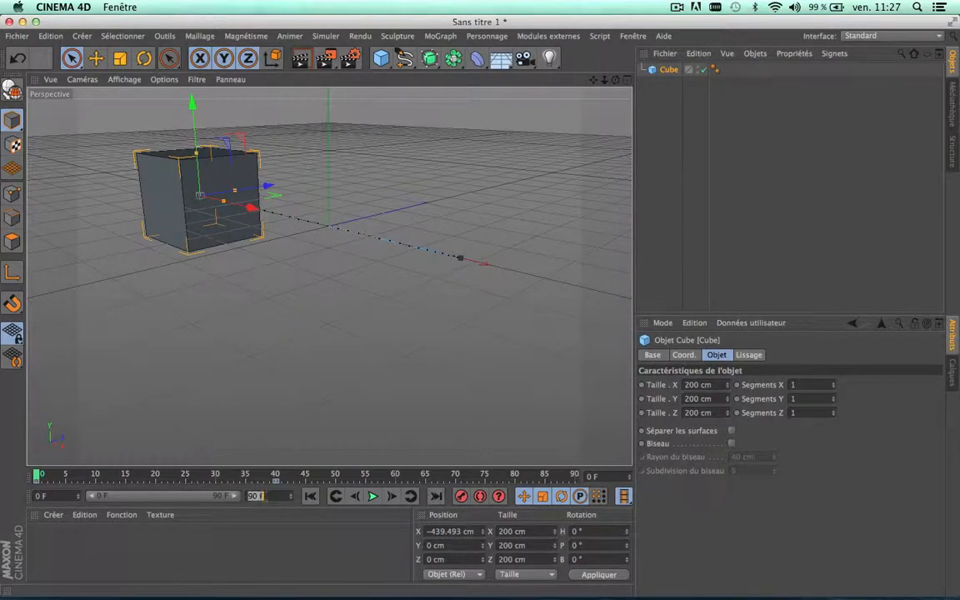
mouse_move(236, 497)
left_mouse_down()
mouse_move(177, 500)
mouse_move(236, 498)
left_mouse_up()
key("Delete")
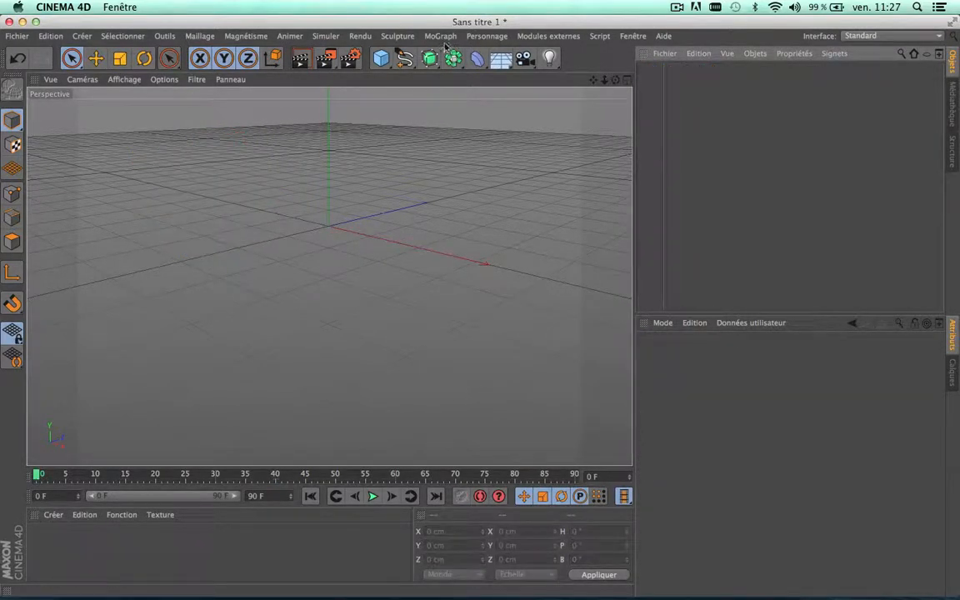
Step: Add a new default cube and create a new material
left_click(380, 57)
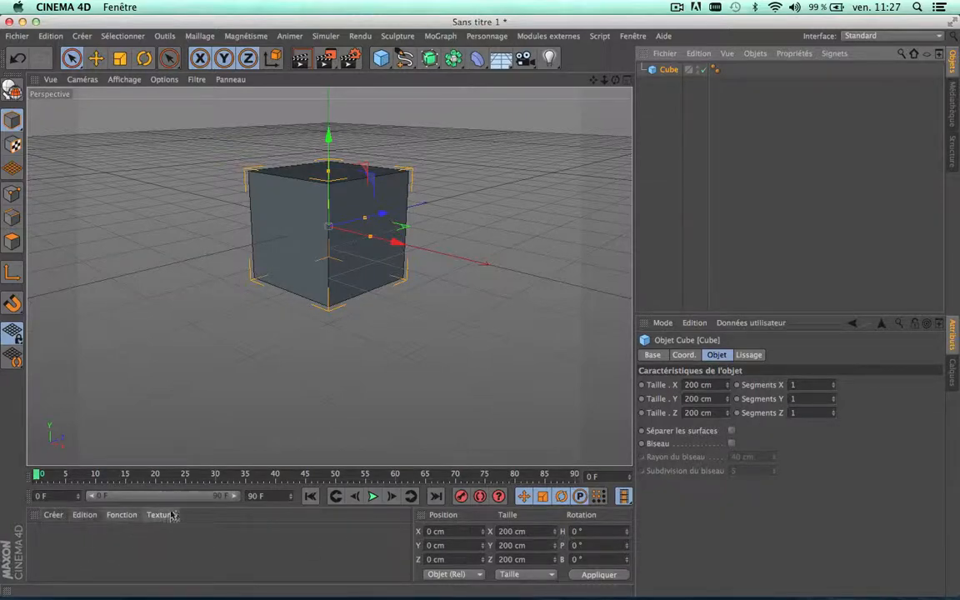
left_click(53, 514)
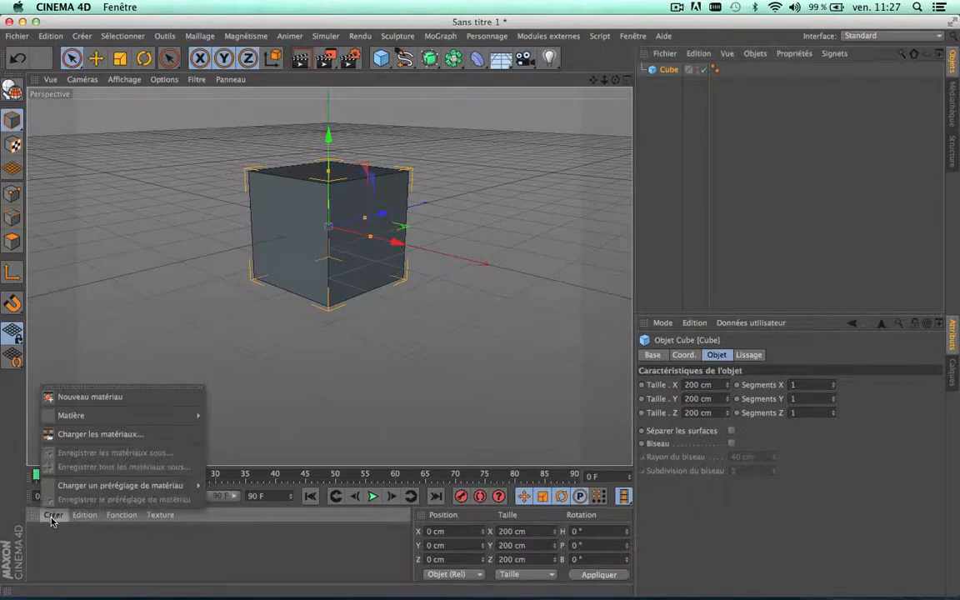
mouse_move(70, 489)
mouse_move(236, 514)
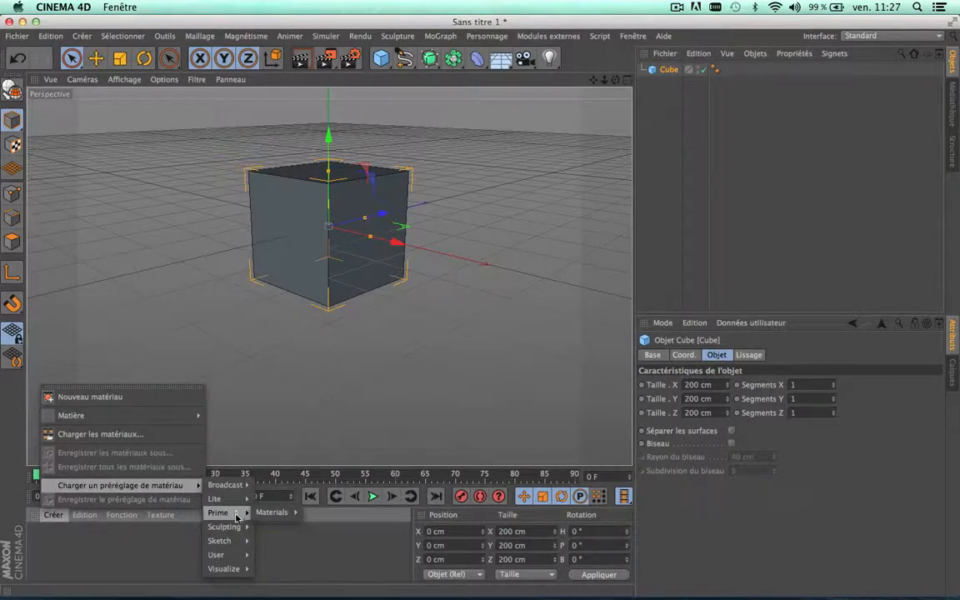
mouse_move(275, 514)
mouse_move(233, 550)
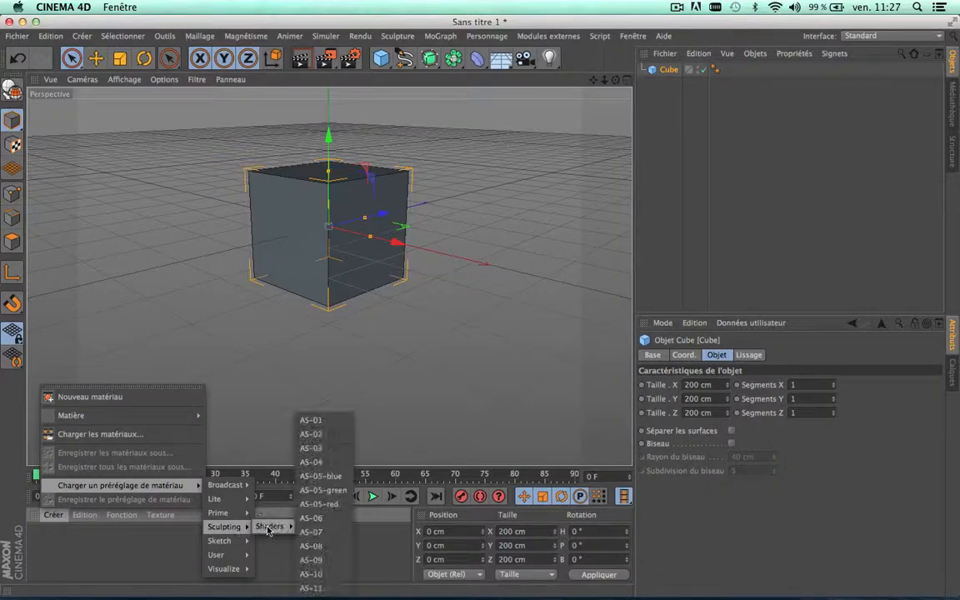
left_click(122, 514)
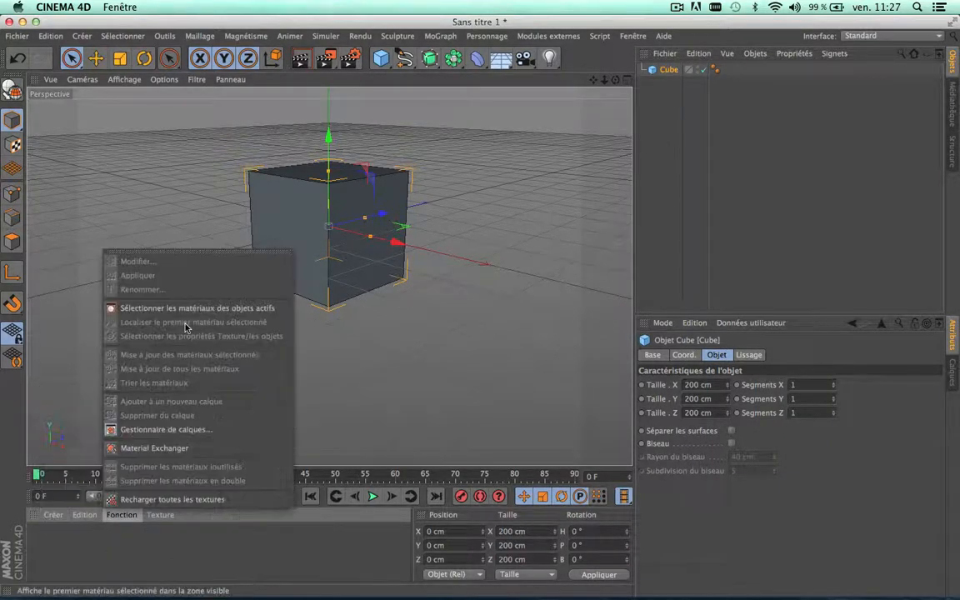
left_click(61, 350)
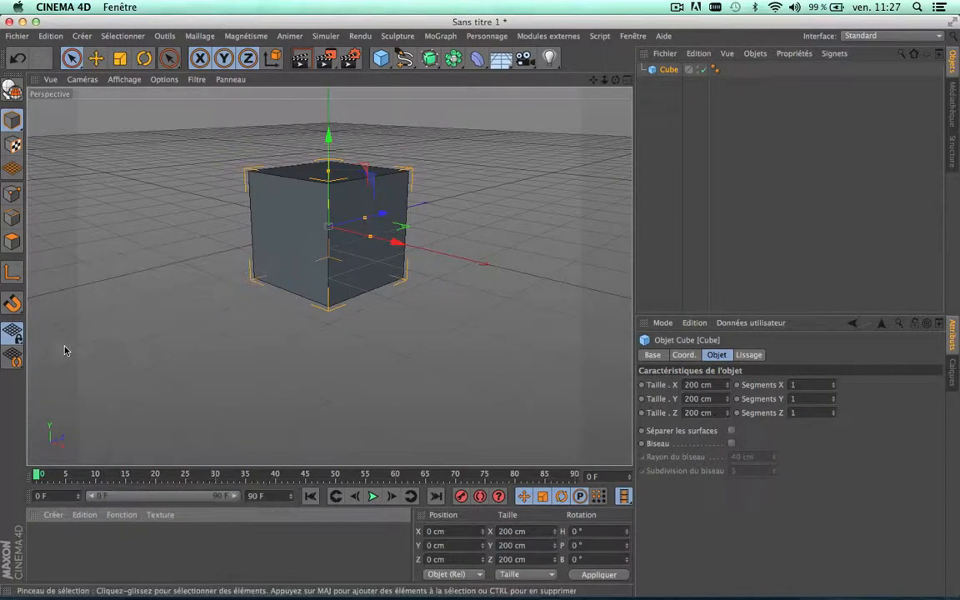
double_click(121, 554)
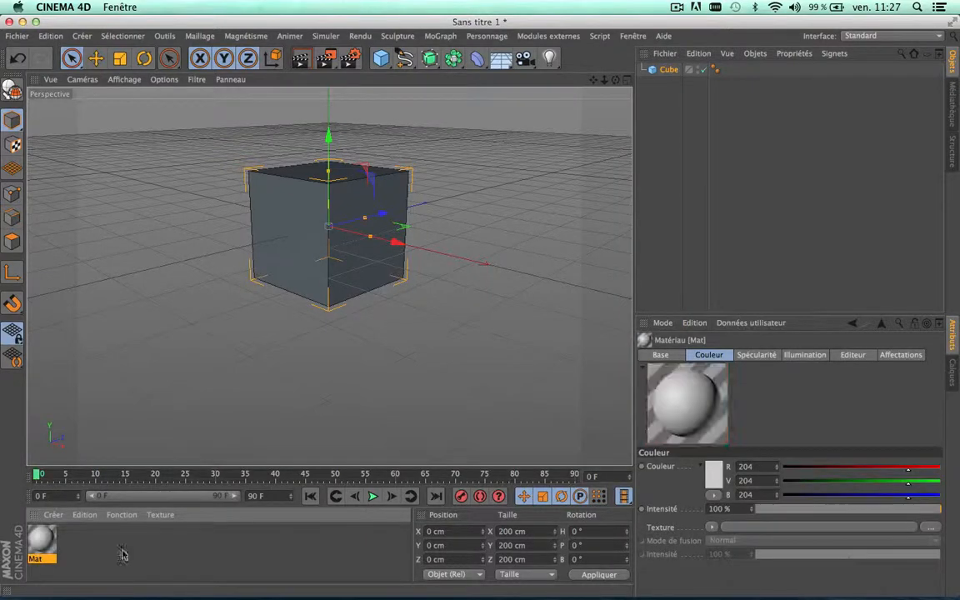
Step: Examine the new material's channels and try a dark red colour (RGB 71, 26, 26) without keeping it
double_click(42, 546)
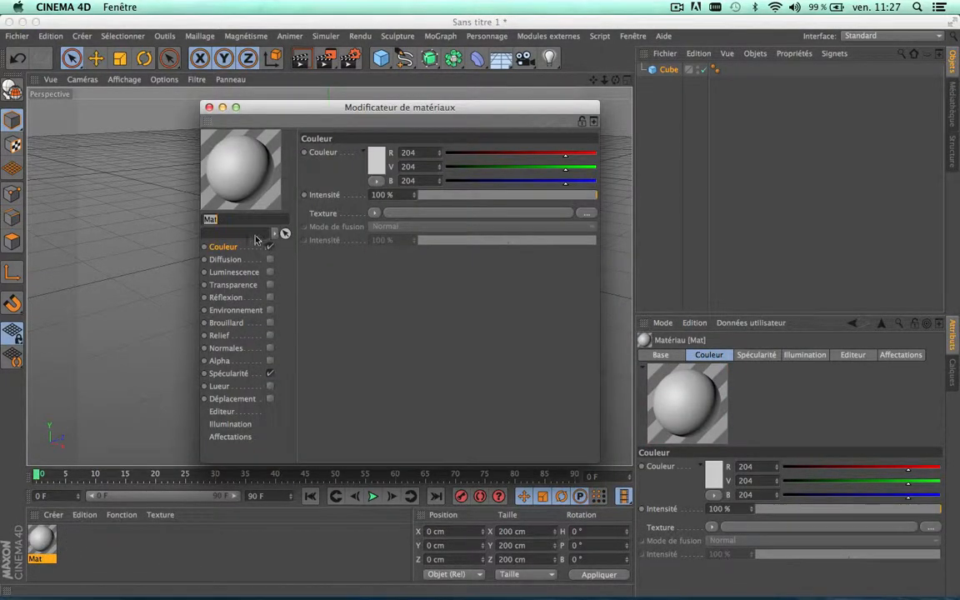
left_click(375, 162)
left_click(351, 173)
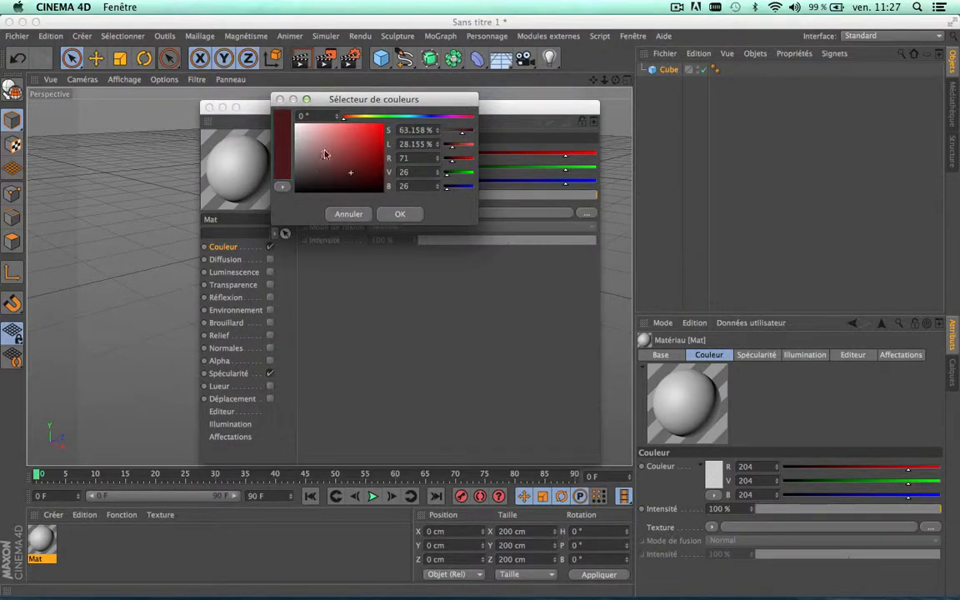
left_click(348, 214)
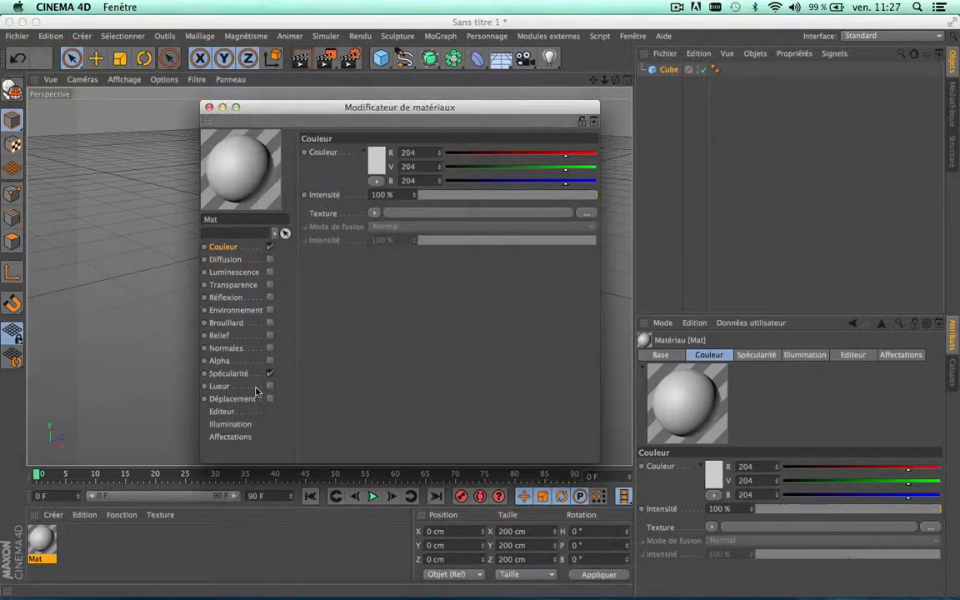
left_click(209, 106)
Step: Apply the new material to the cube and render the current perspective view
left_click_drag(39, 535, 669, 71)
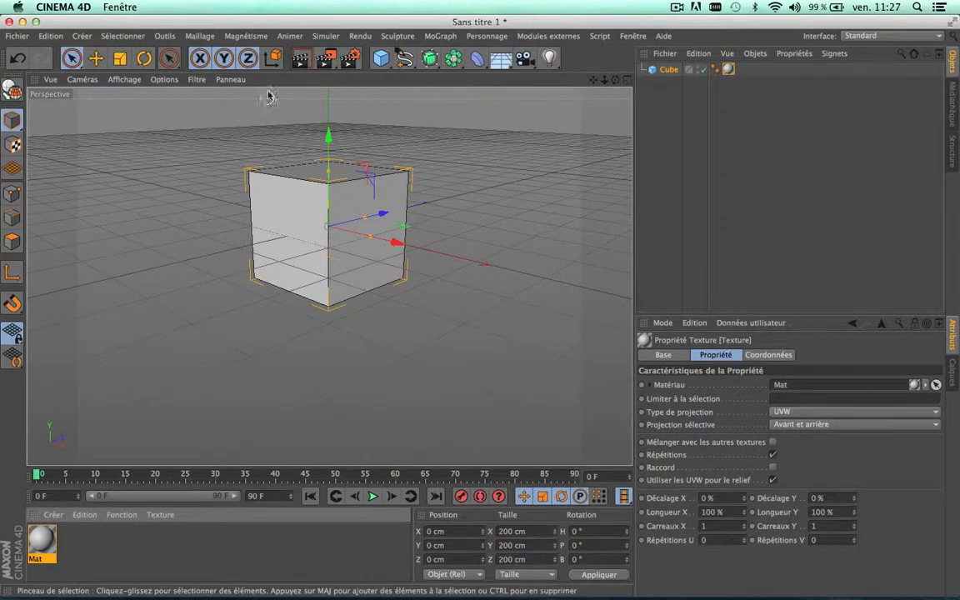
left_click(301, 59)
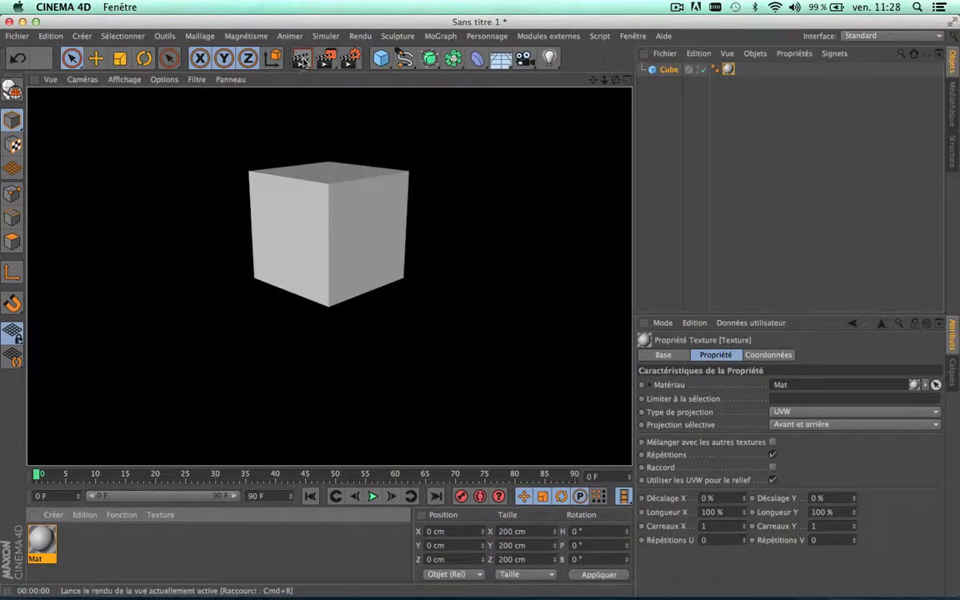
scroll(300, 180, "up", 5)
scroll(300, 181, "down", 5)
left_click(305, 62)
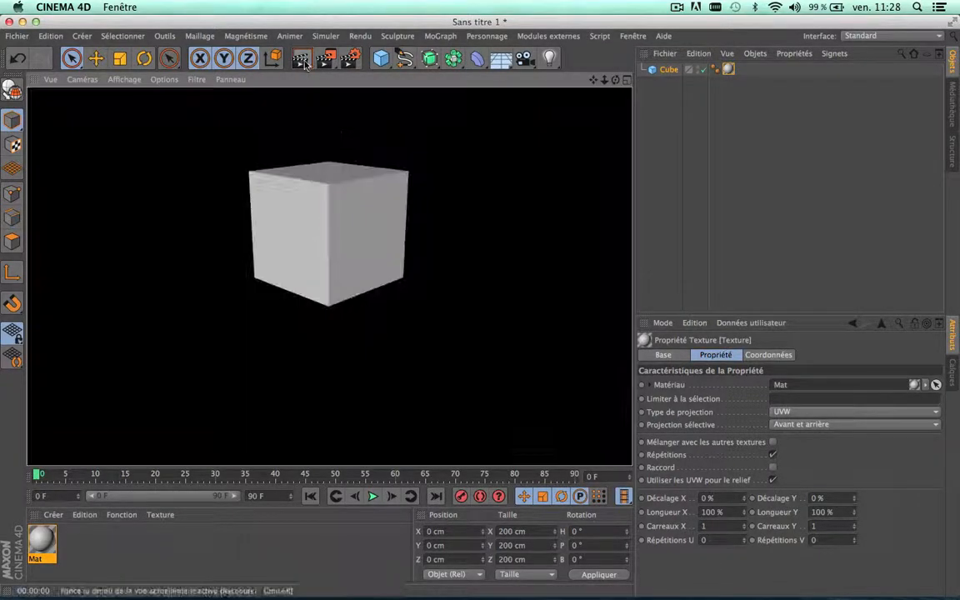
scroll(357, 138, "up", 5)
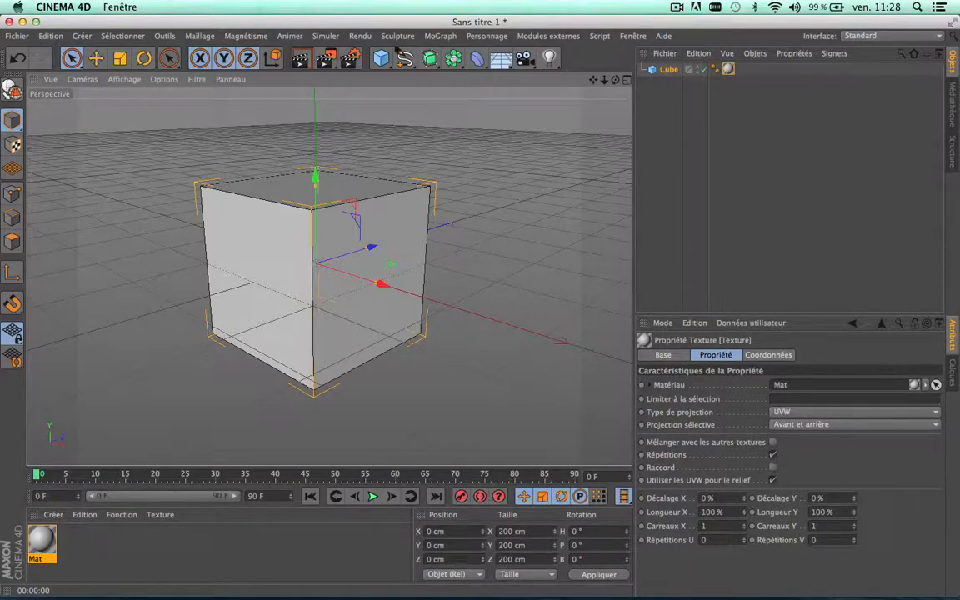
Step: Set the cube's P rotation to 80° and its size to 393 cm on X, Y and Z
left_click(590, 543)
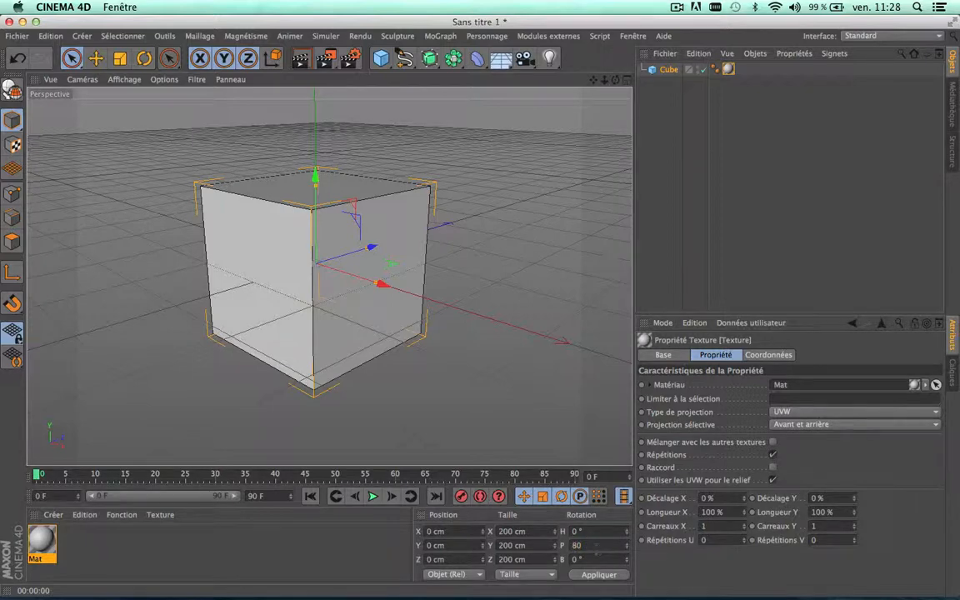
left_click(599, 575)
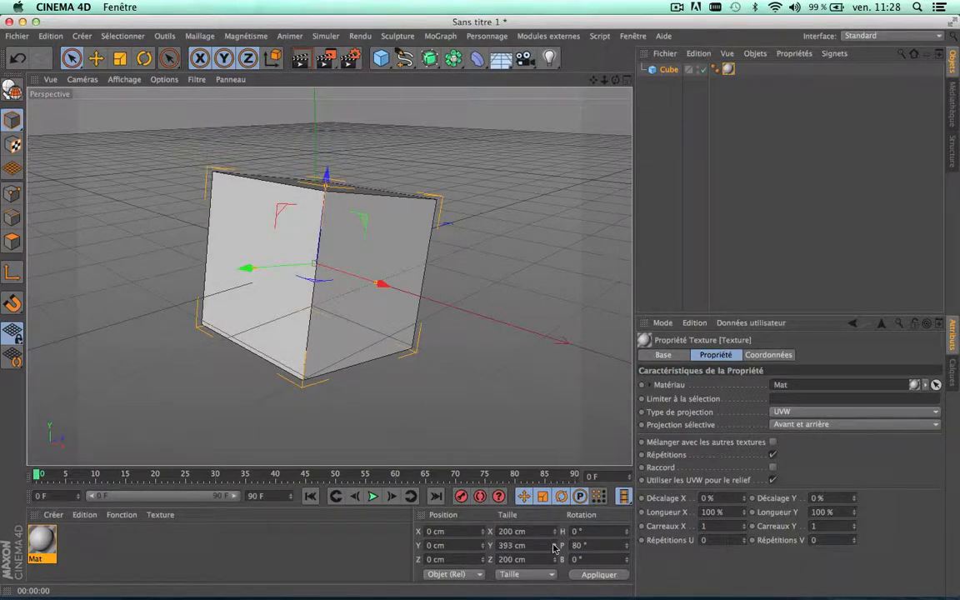
left_click(591, 574)
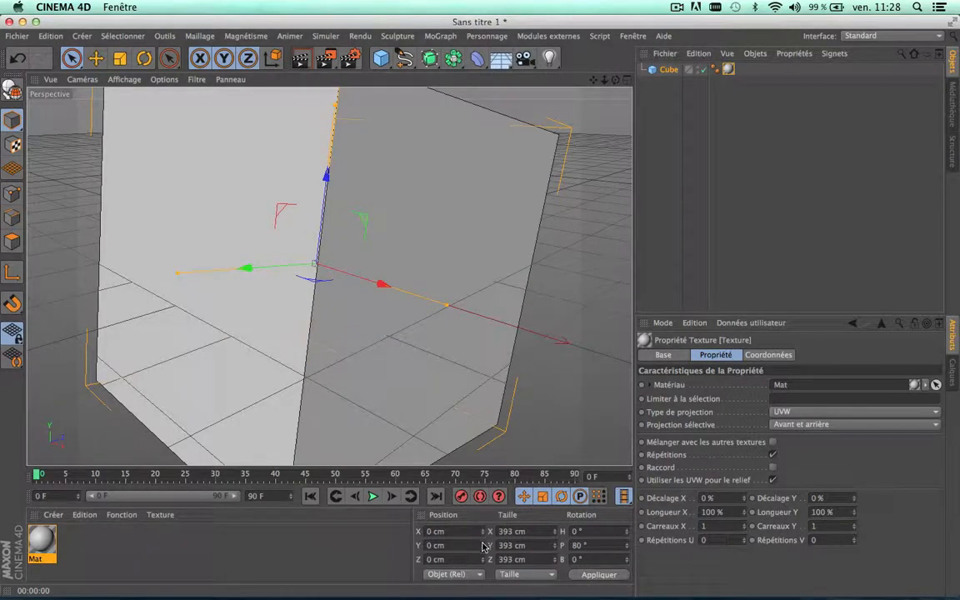
Step: Set the cube's Y position to -78 cm
left_click_drag(483, 545, 483, 583)
left_click(597, 576)
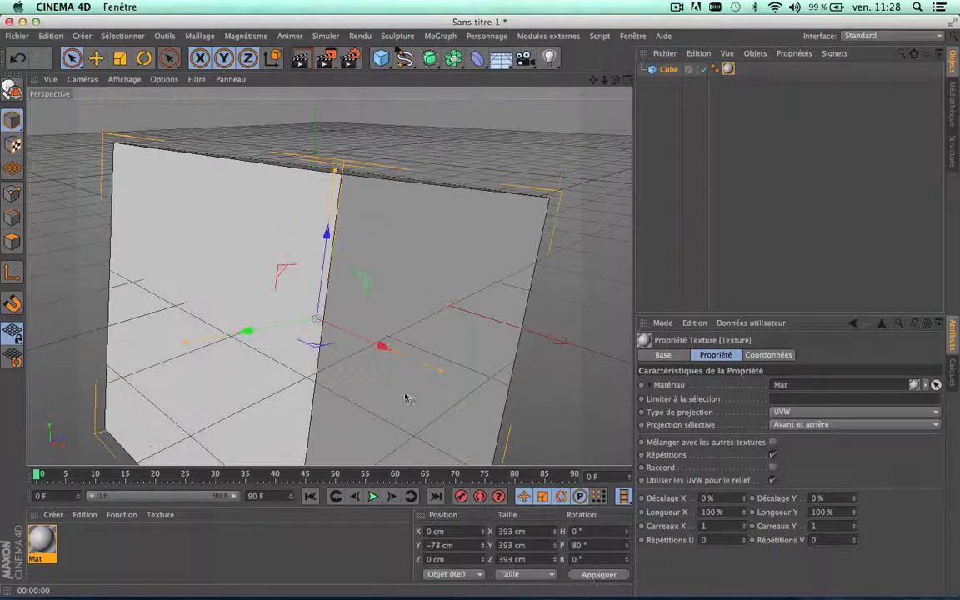
scroll(329, 353, "down", 5)
scroll(331, 353, "up", 2)
key("e")
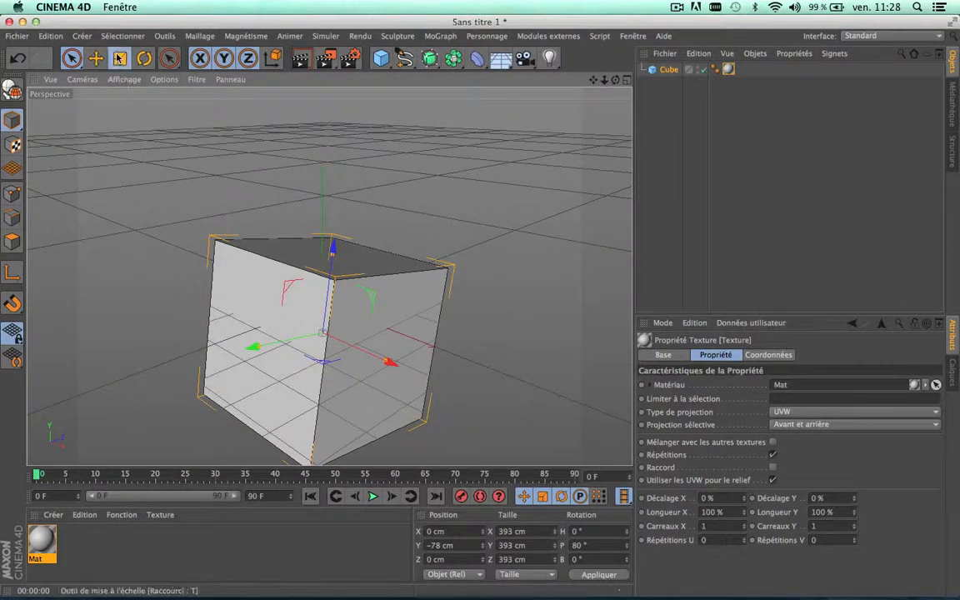
Step: Delete the material tag from the cube and show the cube's coordinate attributes
key("r")
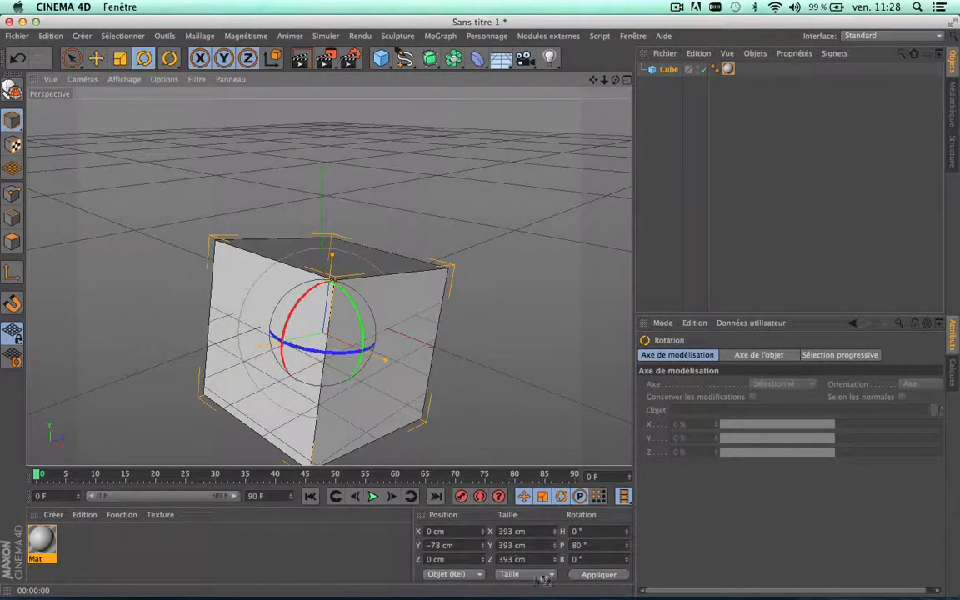
left_click(728, 70)
key("Delete")
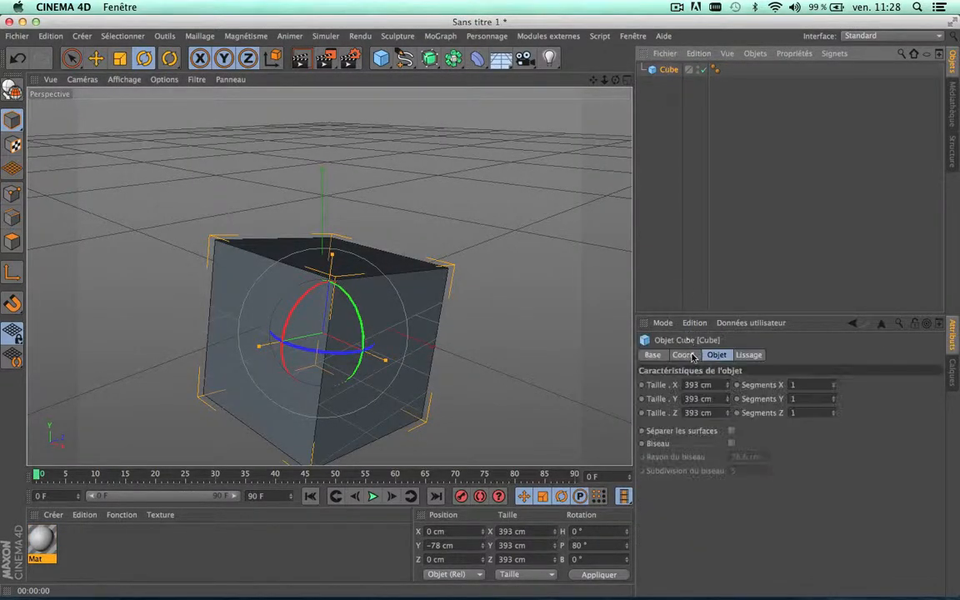
left_click(683, 355)
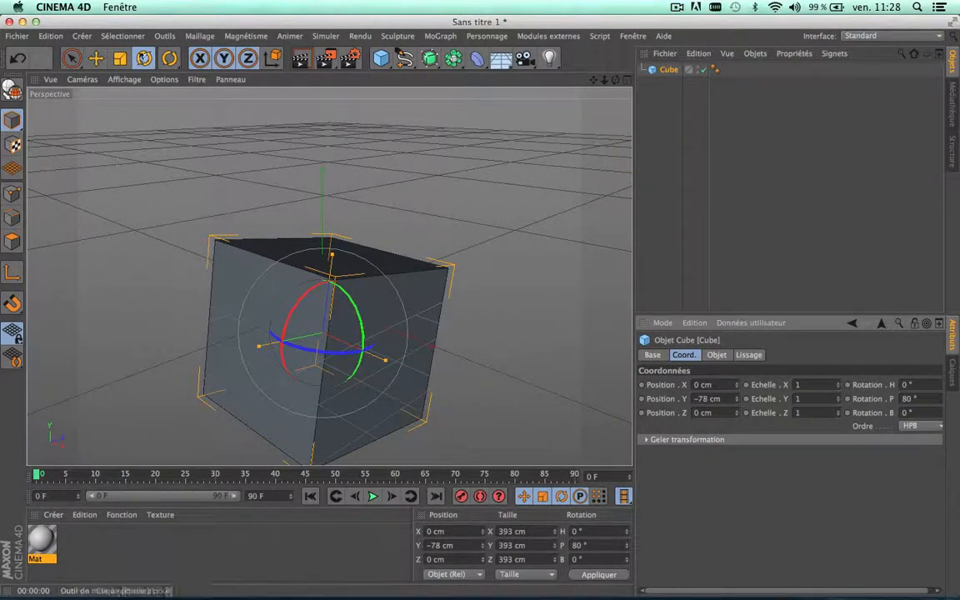
Step: Replace the cube with a new default cube and convert it to an editable polygon object
left_click(144, 57)
left_click(96, 58)
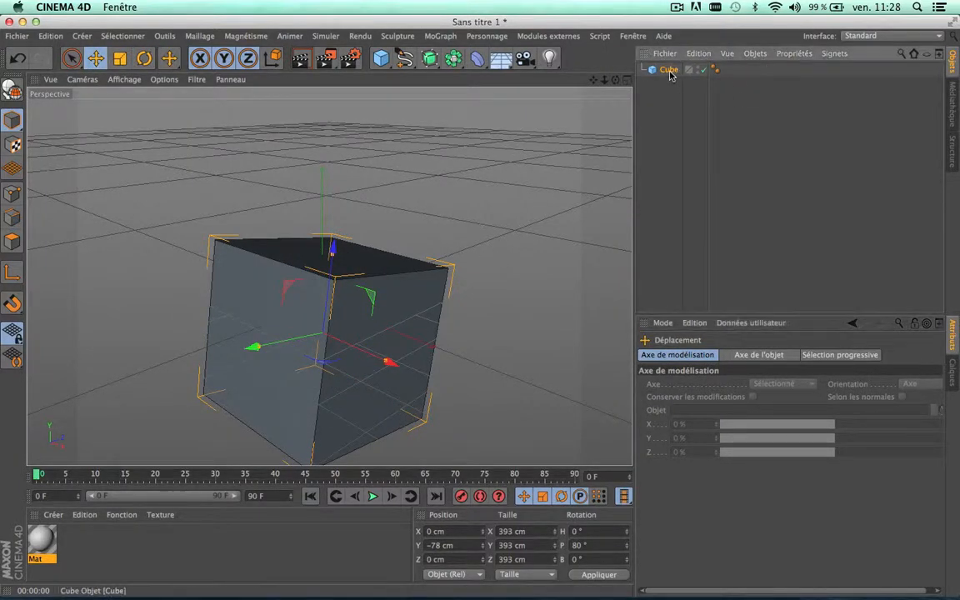
key("Delete")
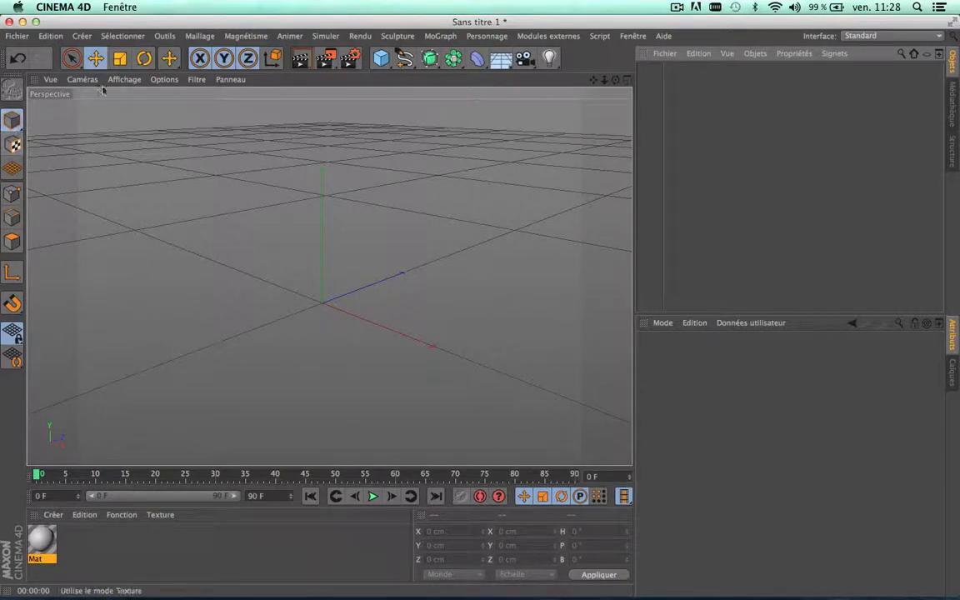
left_click(384, 56)
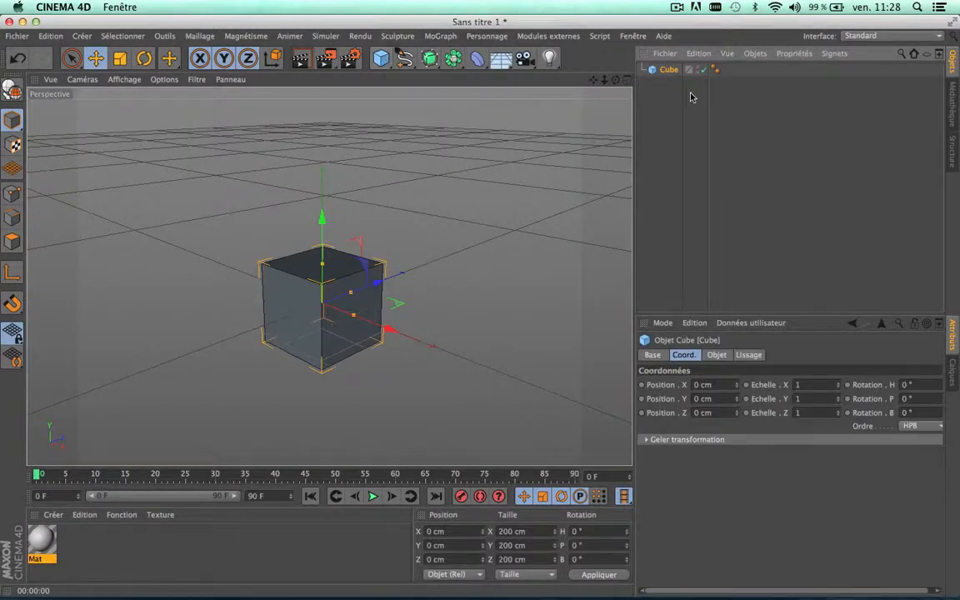
scroll(313, 302, "up", 2)
scroll(313, 301, "up", 2)
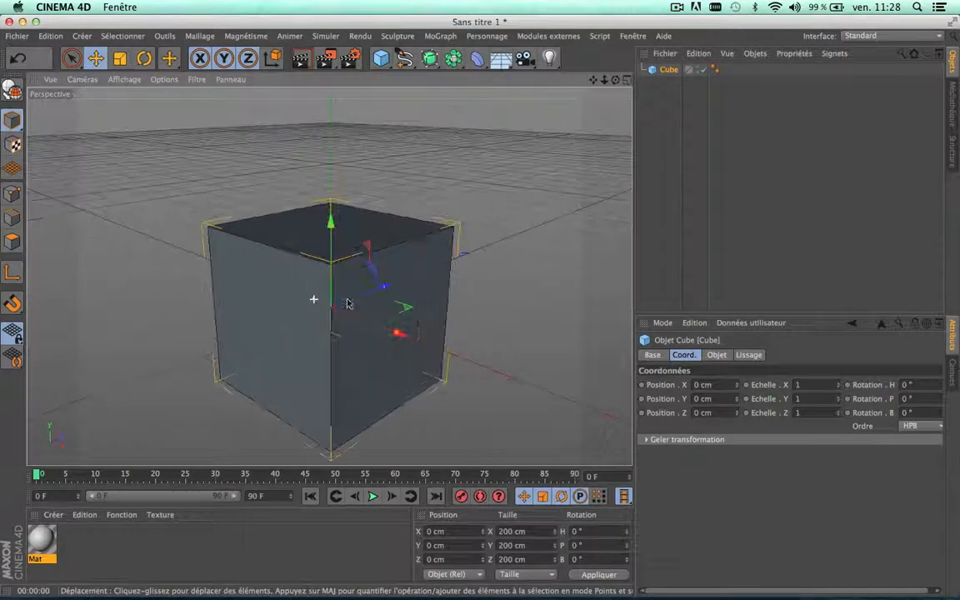
scroll(326, 312, "down", 2)
scroll(326, 312, "up", 1)
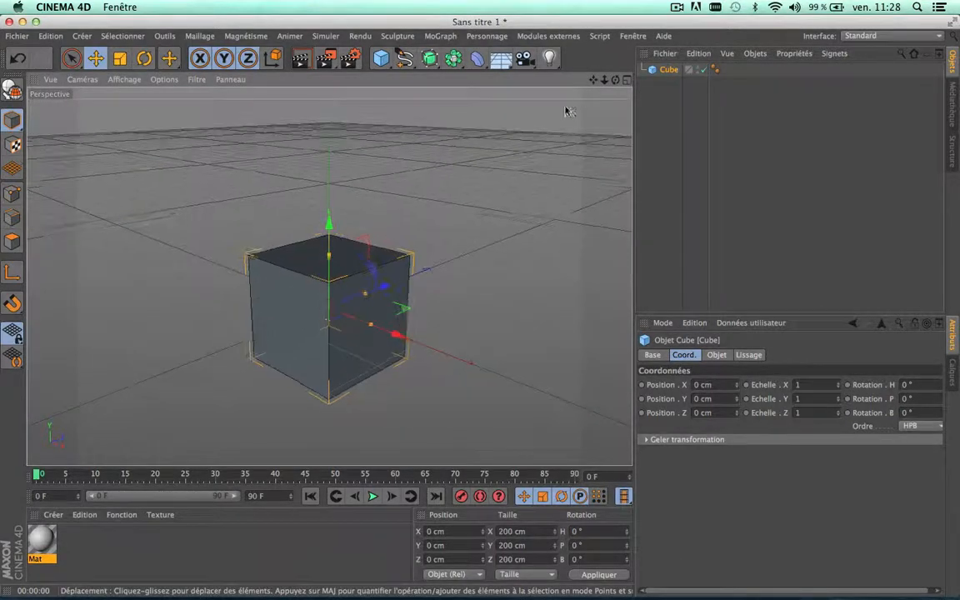
left_click_drag(593, 81, 611, 56)
scroll(325, 205, "up", 1)
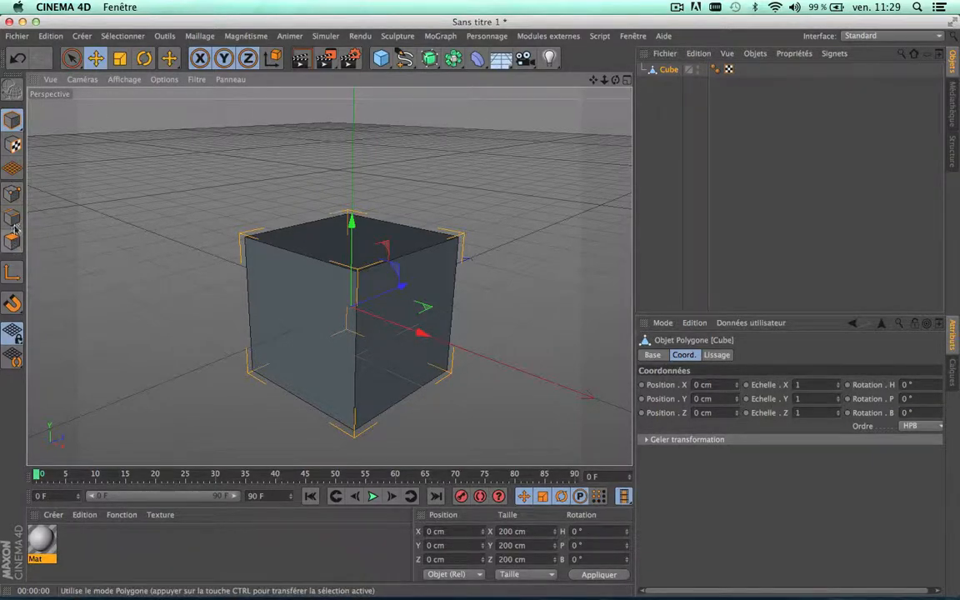
Step: In point mode, pick the cube's nearest upper corner point with Live Selection and move it slightly along X
left_click(13, 195)
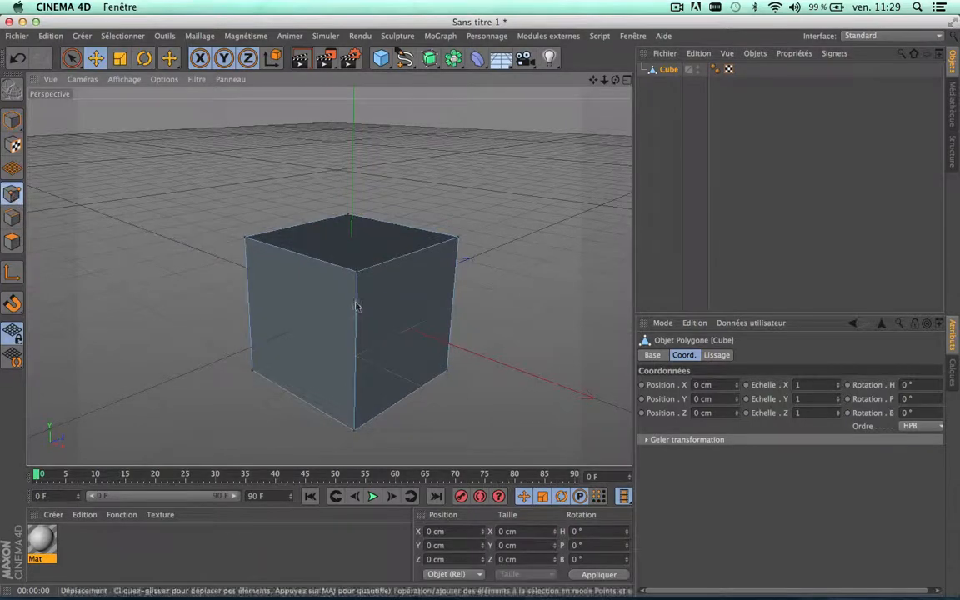
left_click(71, 57)
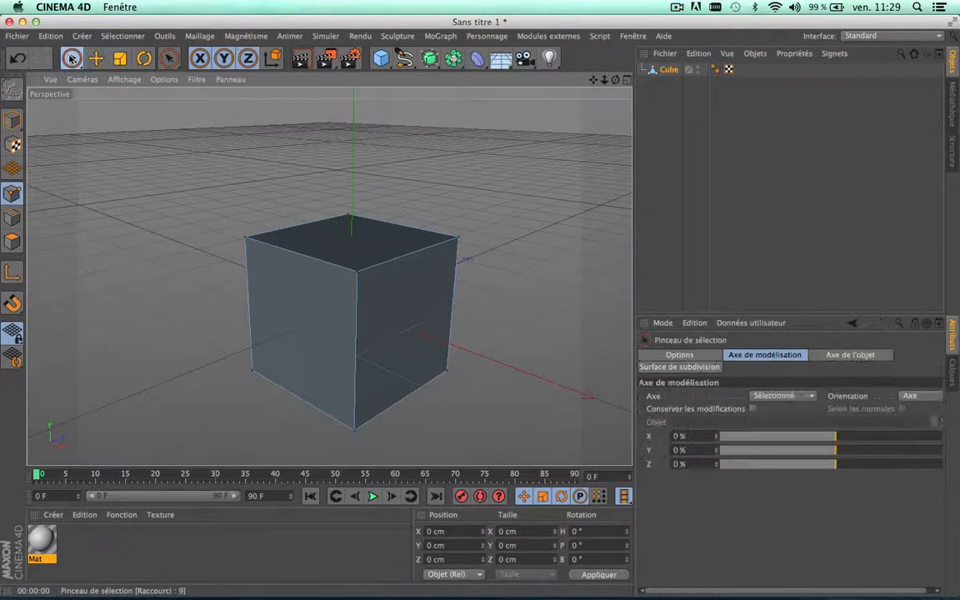
mouse_move(72, 60)
left_mouse_down()
mouse_move(129, 155)
mouse_move(77, 65)
left_mouse_up()
left_click_drag(65, 116, 74, 59)
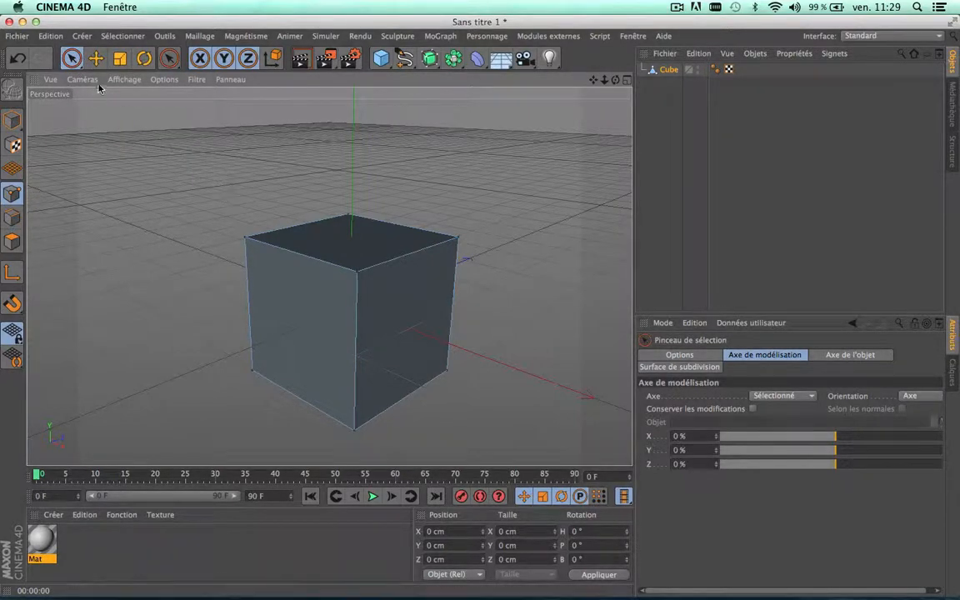
left_click_drag(71, 56, 65, 112)
scroll(346, 274, "up", 3)
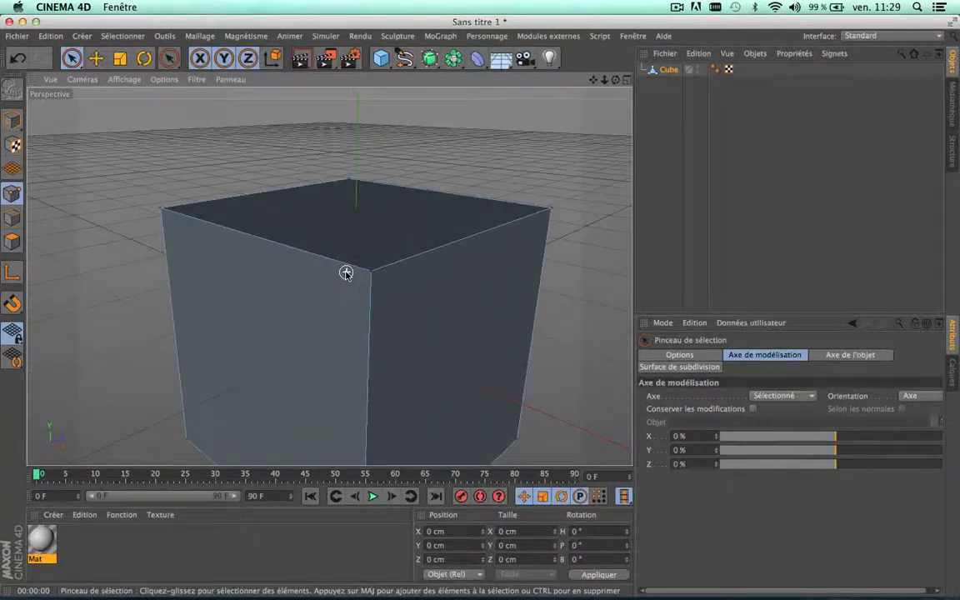
left_click(14, 191)
left_click(371, 272)
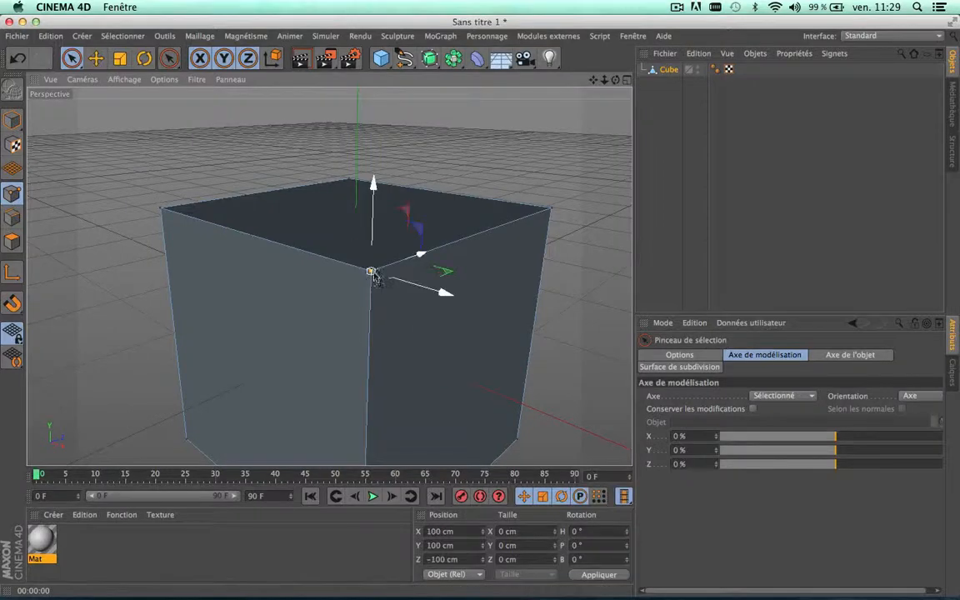
left_click_drag(445, 300, 441, 345)
Step: In edge mode, select the upper edge of the cube's lighter front face and move it slightly outward
left_click(13, 217)
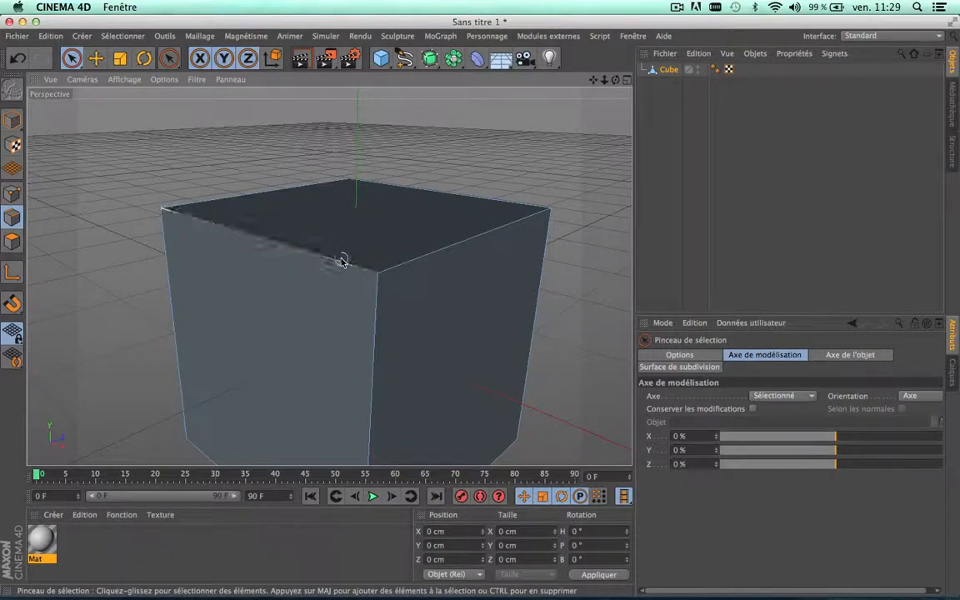
left_click(198, 218)
left_click_drag(184, 177, 199, 192)
Step: In polygon mode, select the cube's top face, move it down along its normal and clear the selection
left_click(13, 241)
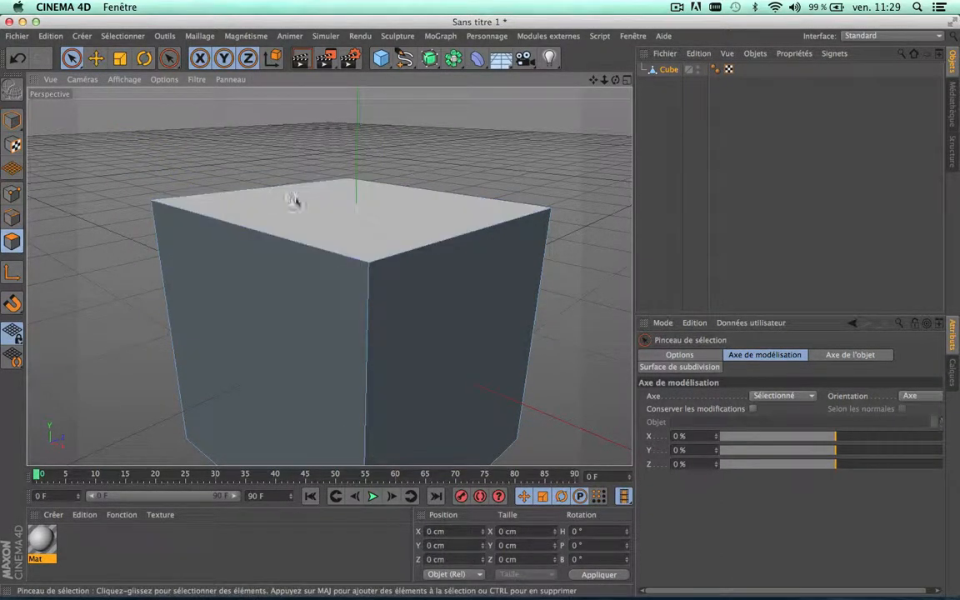
left_click(360, 212)
left_click(464, 308)
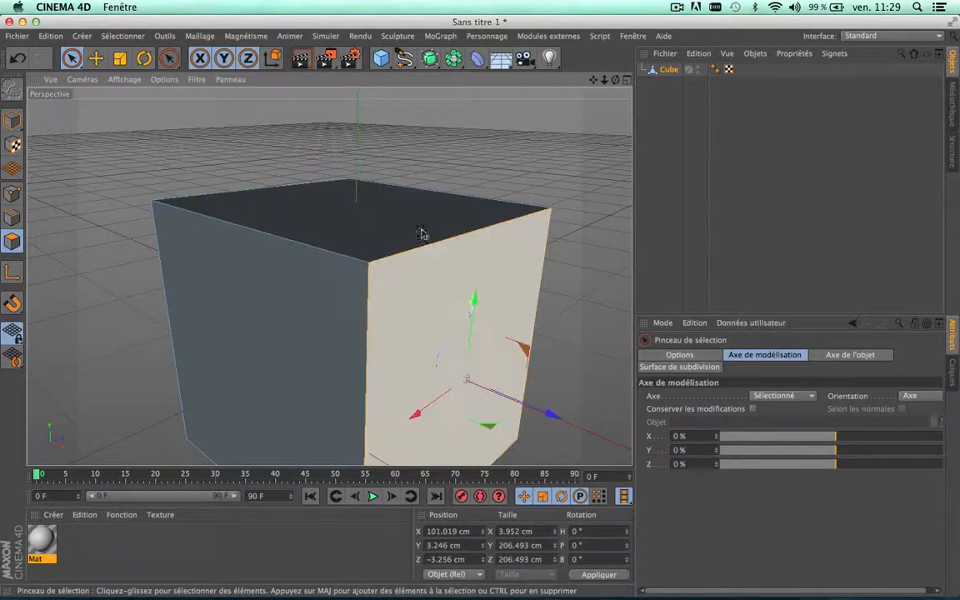
left_click(363, 225)
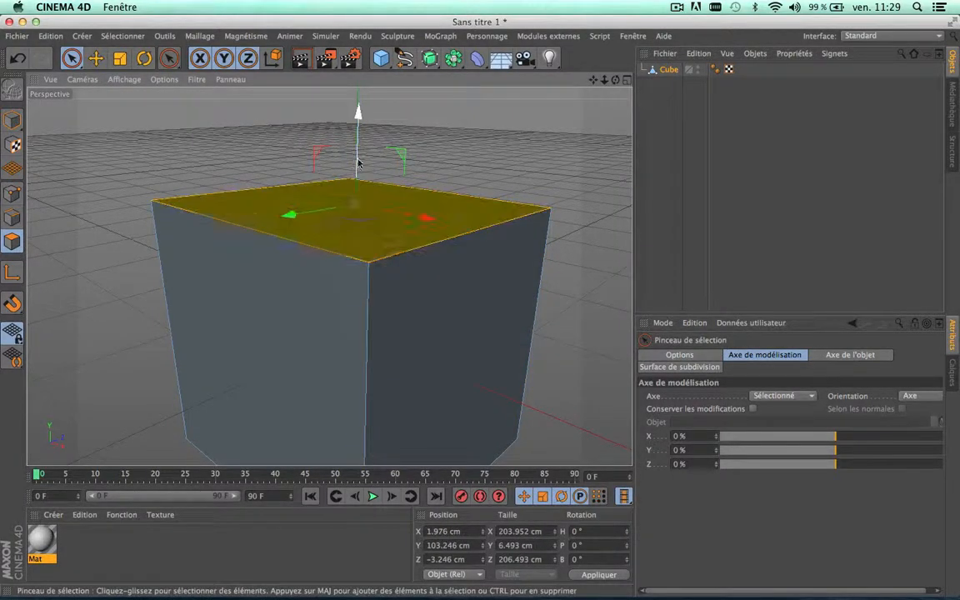
left_click_drag(358, 107, 366, 170)
key("Delete")
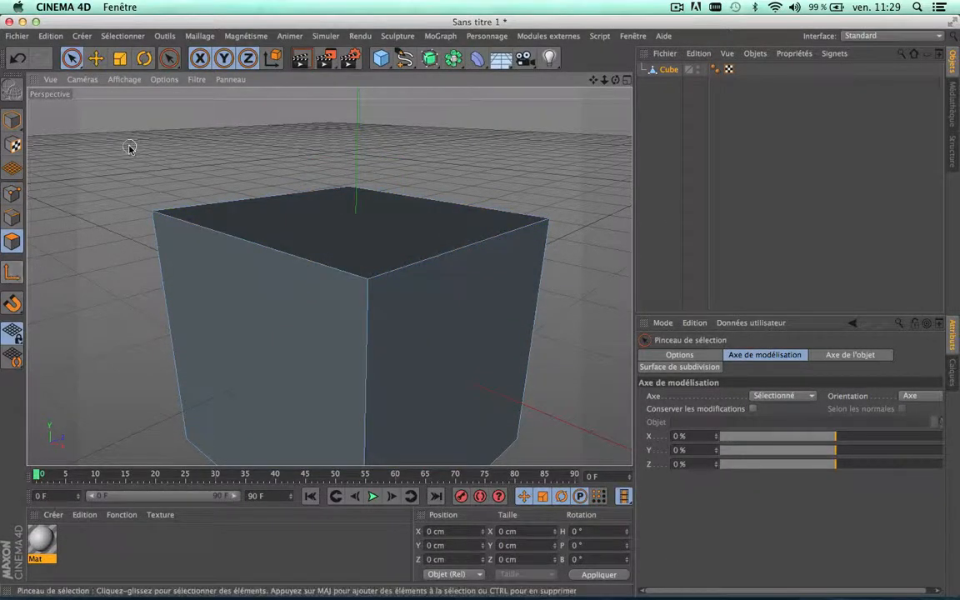
Step: Delete the deformed cube and add a new default cube
scroll(129, 148, "down", 5)
scroll(129, 147, "up", 2)
left_click(659, 72)
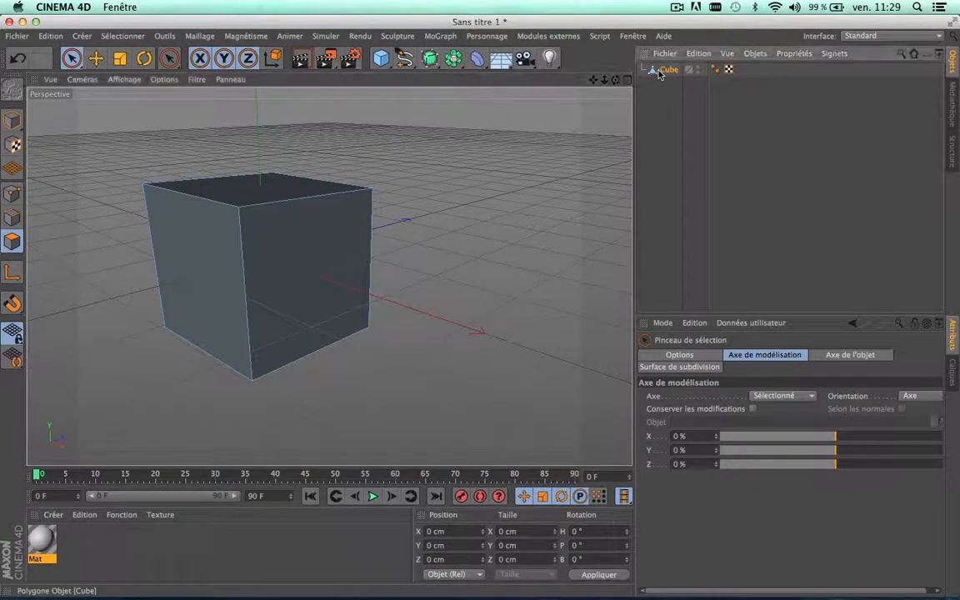
key("Delete")
left_click(381, 57)
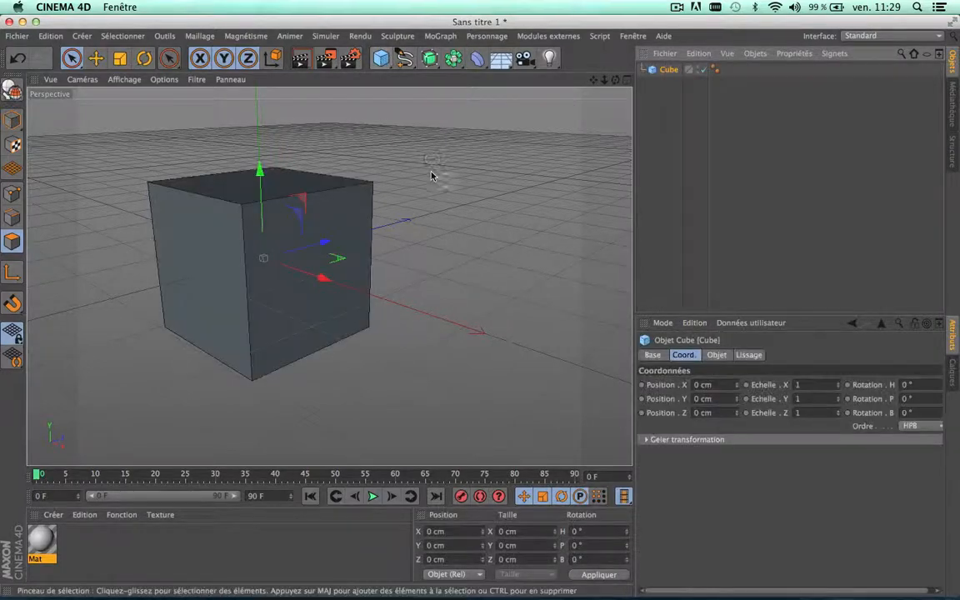
Step: Switch to point mode and convert the new cube to an editable polygon object
left_click(12, 193)
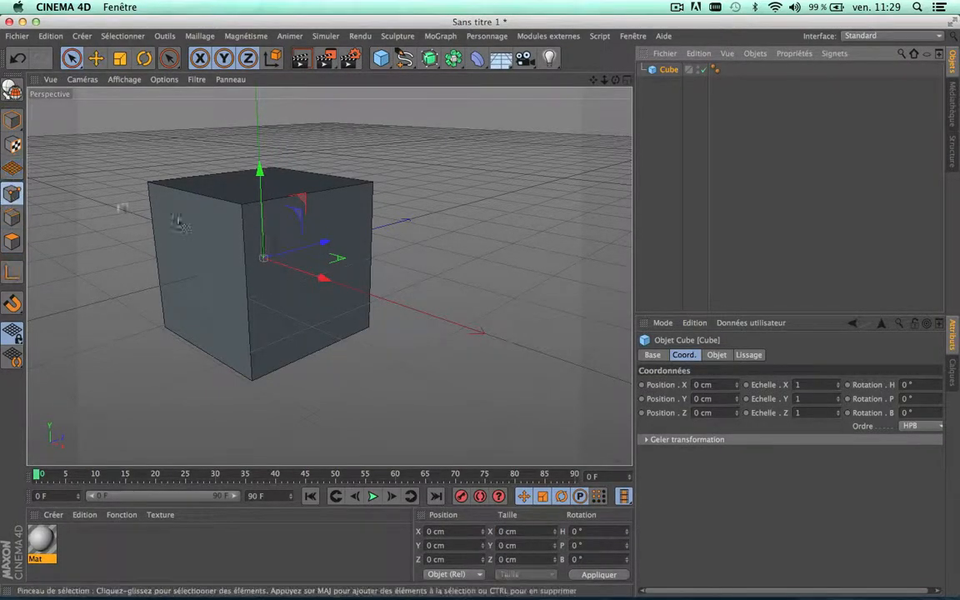
scroll(235, 202, "up", 5)
scroll(296, 231, "down", 5)
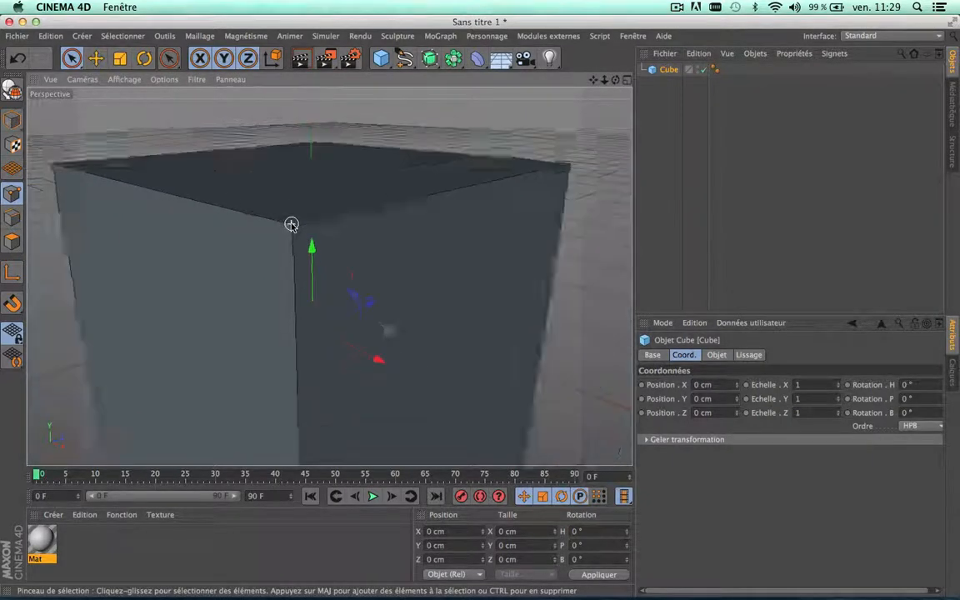
scroll(275, 197, "up", 5)
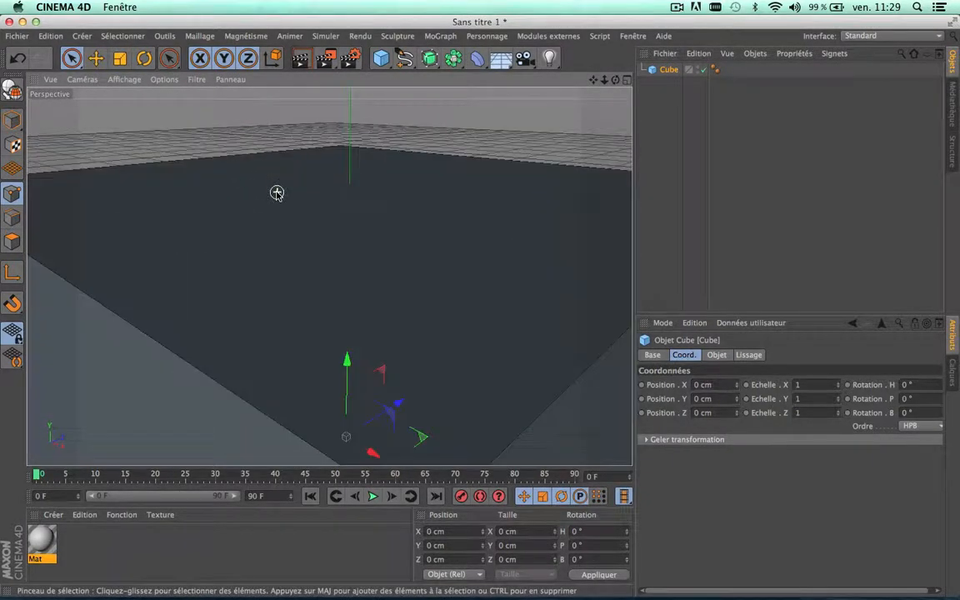
scroll(275, 251, "down", 5)
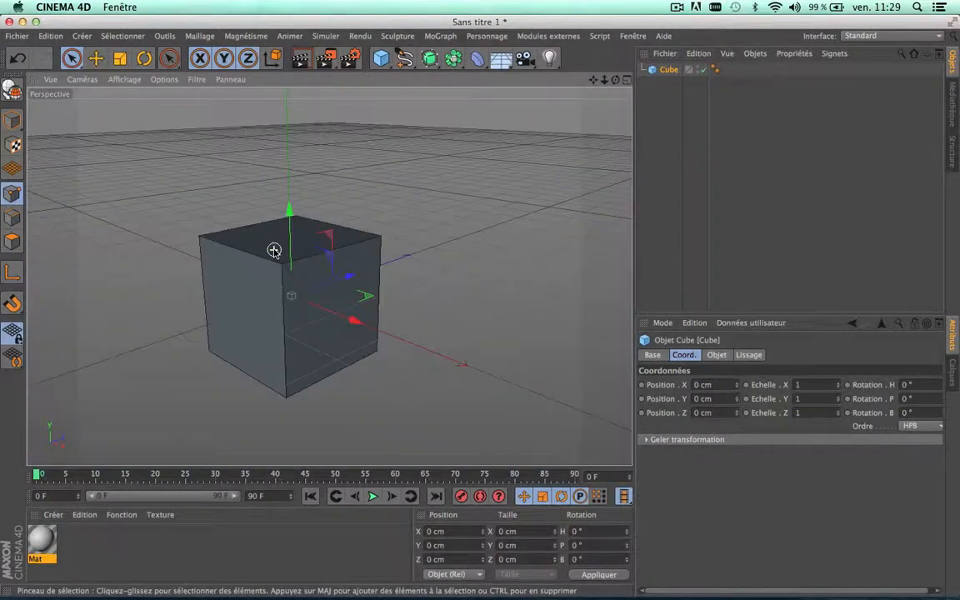
left_click(14, 87)
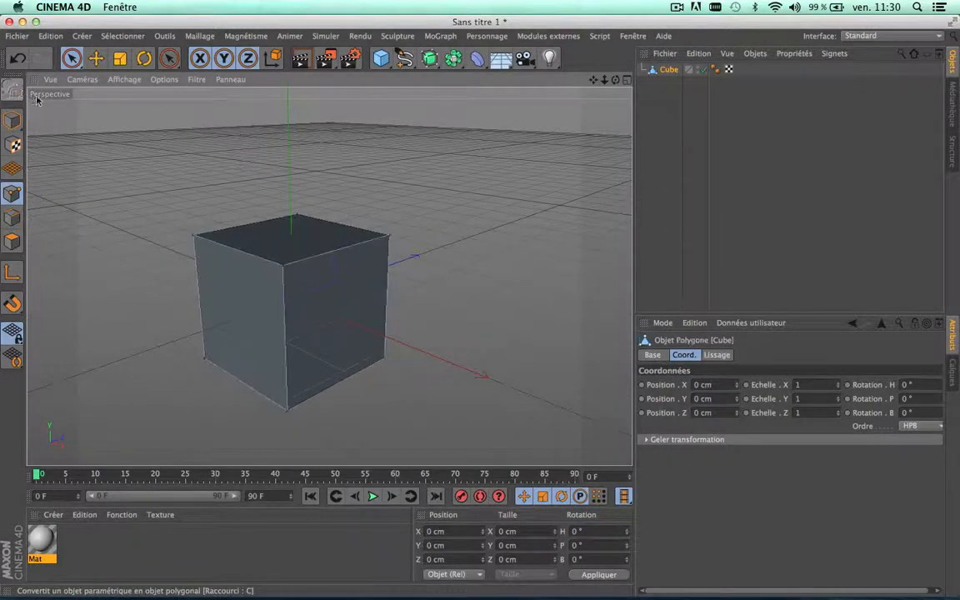
Step: Select the cube's nearest upper corner point, move it along X to about 107 cm and deselect it
left_click(278, 269)
mouse_move(323, 282)
left_mouse_down()
mouse_move(457, 334)
mouse_move(321, 280)
mouse_move(214, 258)
mouse_move(321, 290)
left_mouse_up()
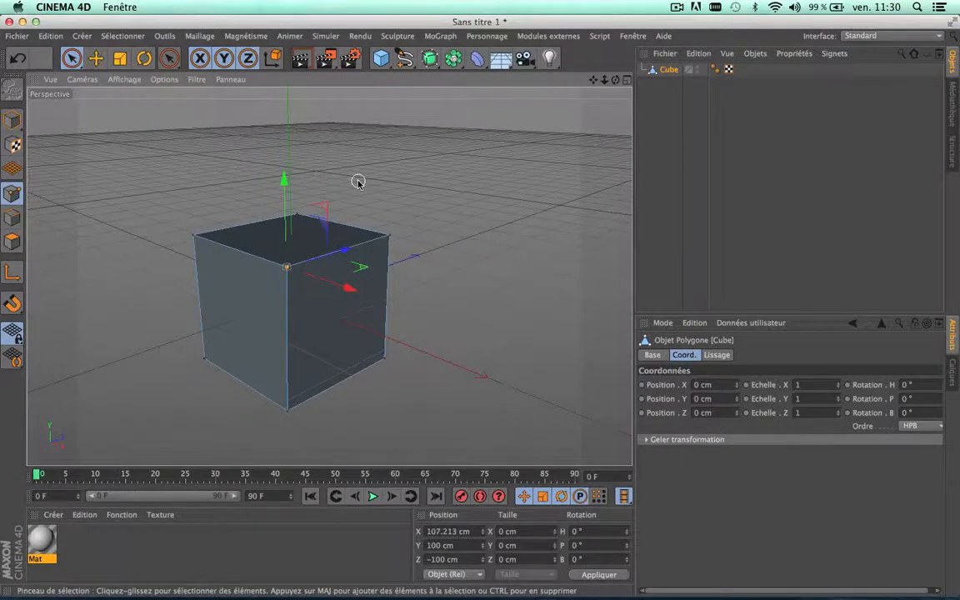
left_click_drag(165, 208, 112, 230, "alt")
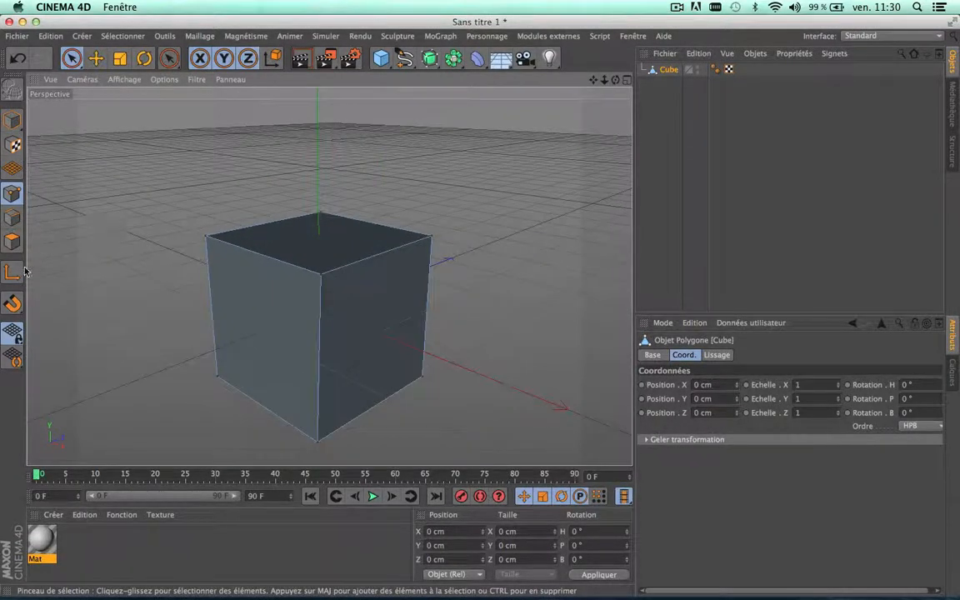
Step: In model mode, move the whole cube to about X -28 cm and Y 37 cm
left_click(20, 125)
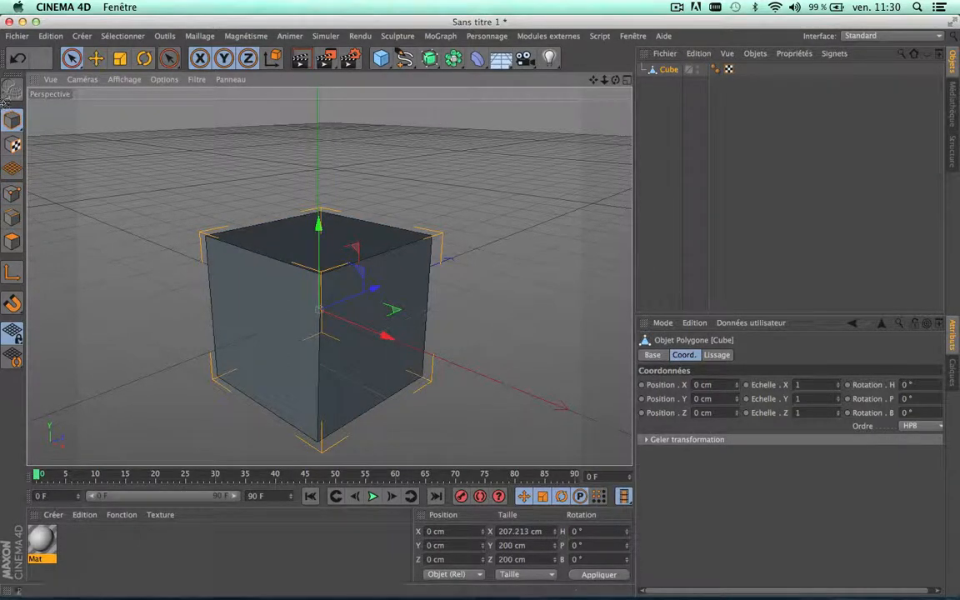
left_click_drag(320, 220, 302, 83)
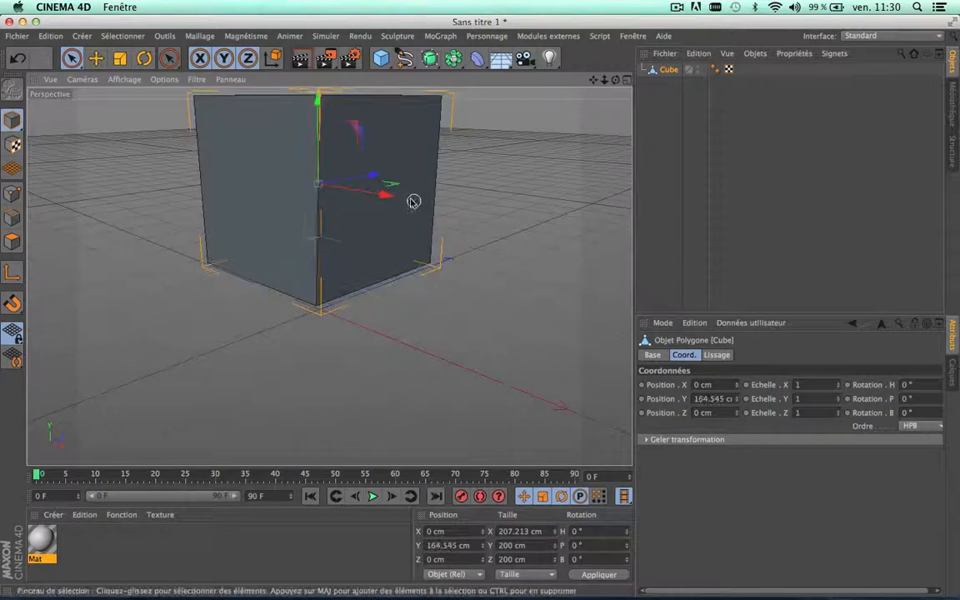
left_click_drag(413, 199, 368, 196)
left_click_drag(302, 119, 304, 221)
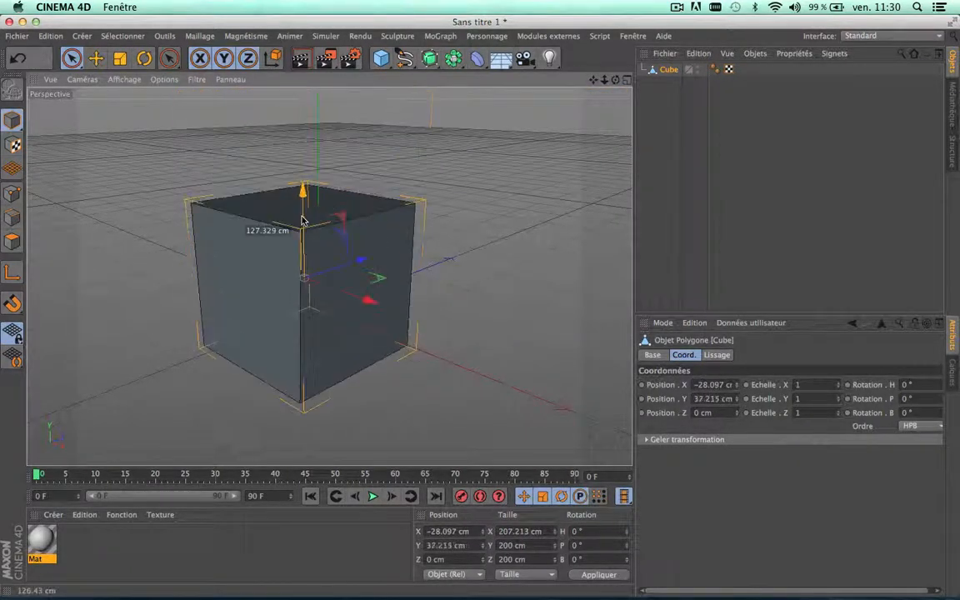
Step: Pull the upper edge of the lighter front face outward in edge mode, and lower the whole cube to about Y 27 cm in model mode
left_click(11, 217)
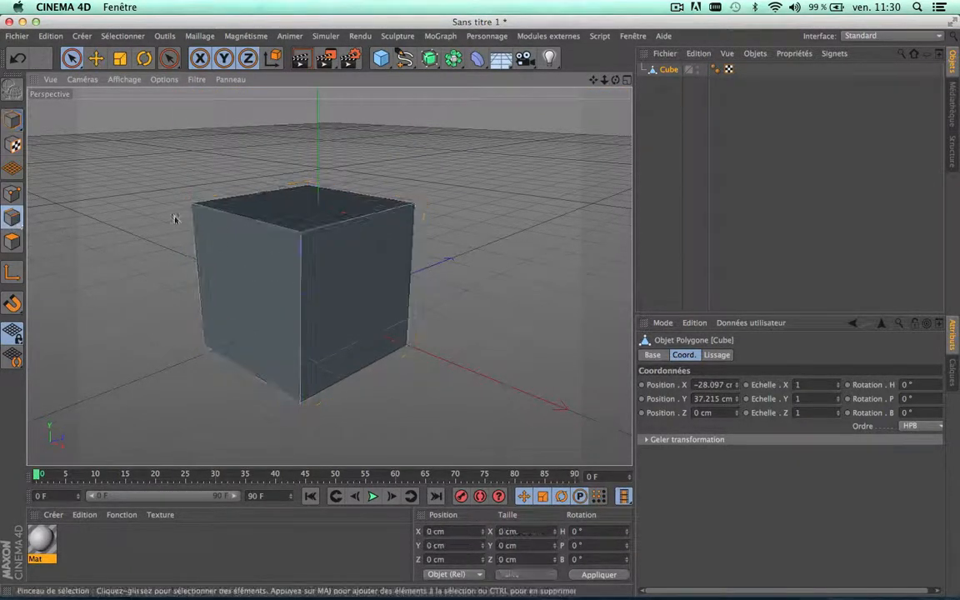
left_click(255, 219)
left_click_drag(179, 161, 103, 119)
left_click(9, 122)
left_click_drag(302, 194, 323, 225)
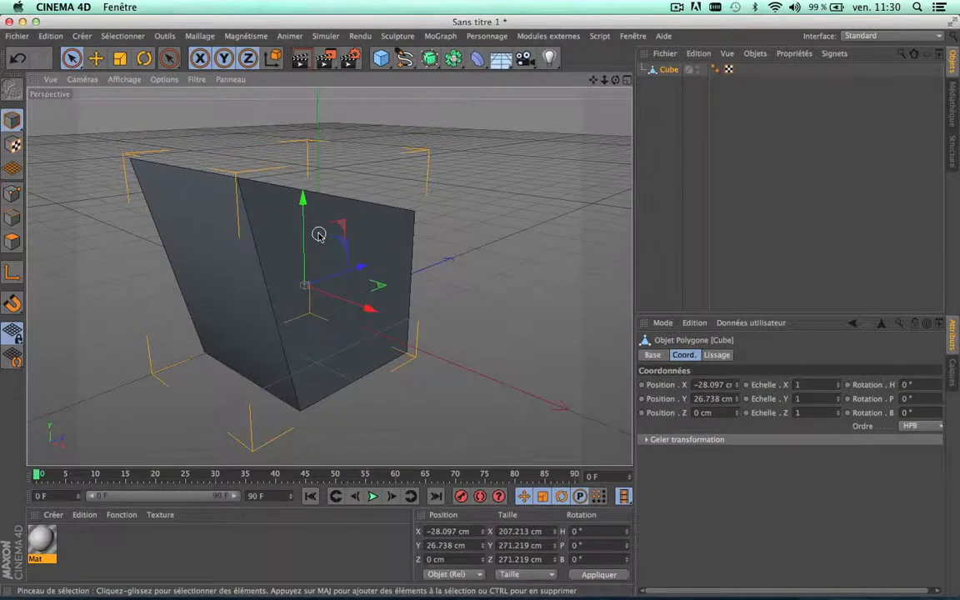
Step: Activate texture mode and switch from it to workplane mode
left_click(14, 144)
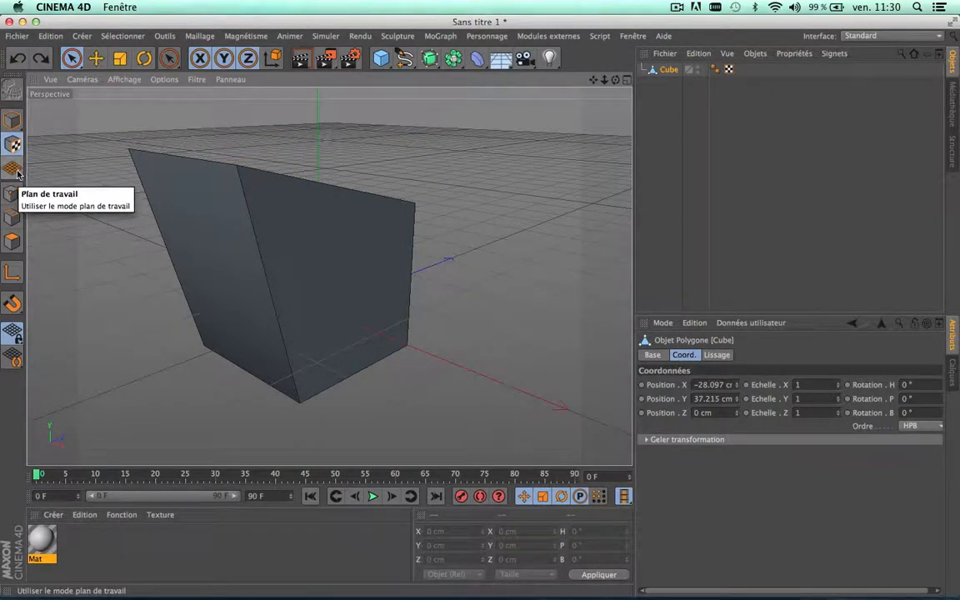
left_click(12, 169)
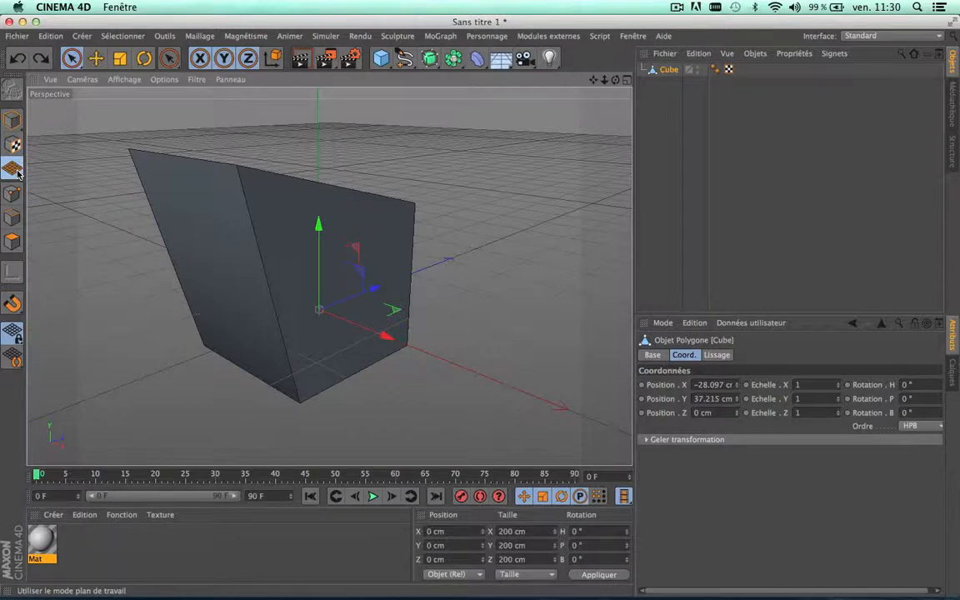
Step: Select the cube again and, in model mode, raise the whole object to about Y 123 cm
left_click(394, 145)
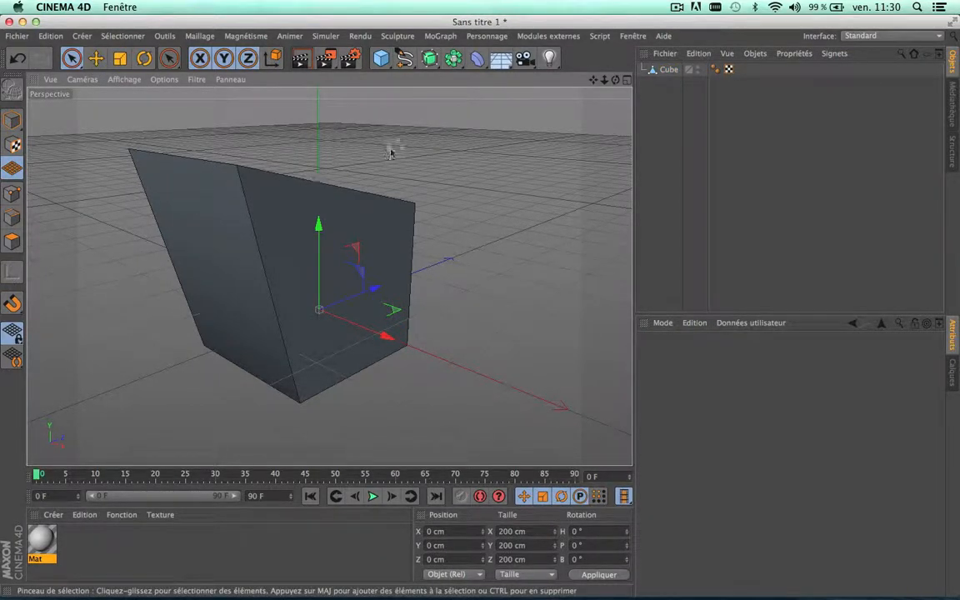
left_click(669, 70)
scroll(374, 293, "up", 5)
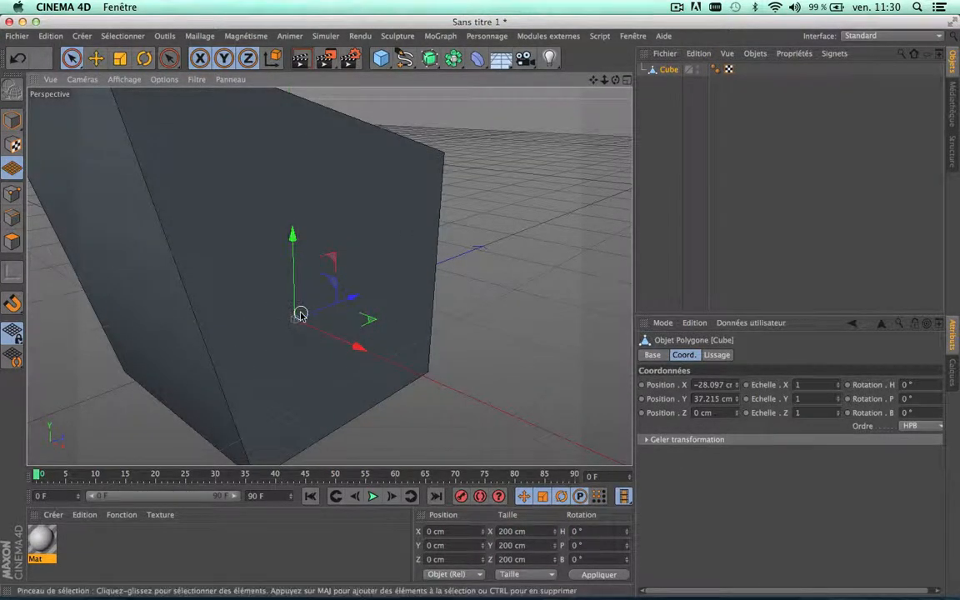
scroll(301, 315, "down", 8)
scroll(301, 315, "up", 1)
left_click(13, 120)
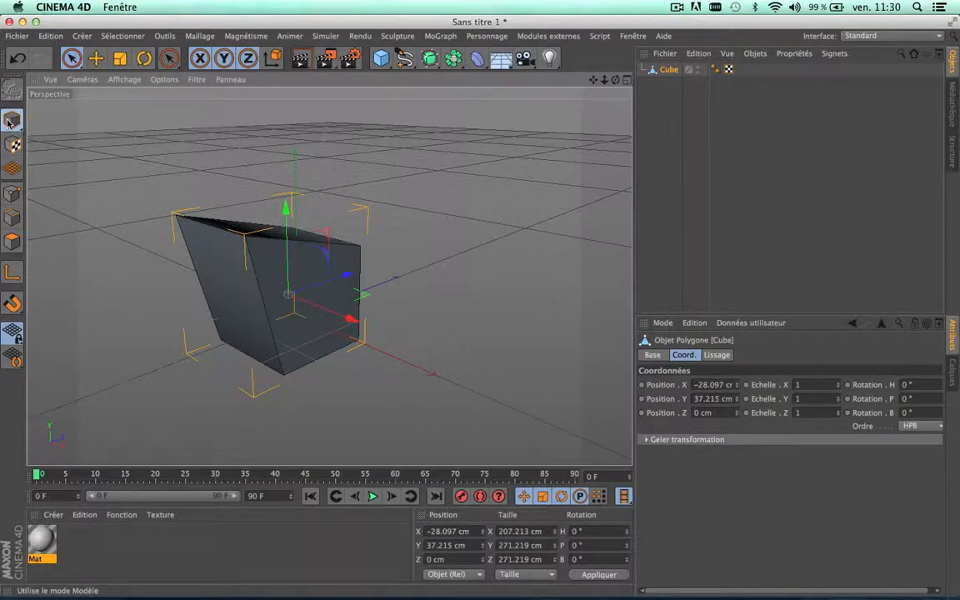
left_click_drag(283, 208, 284, 161)
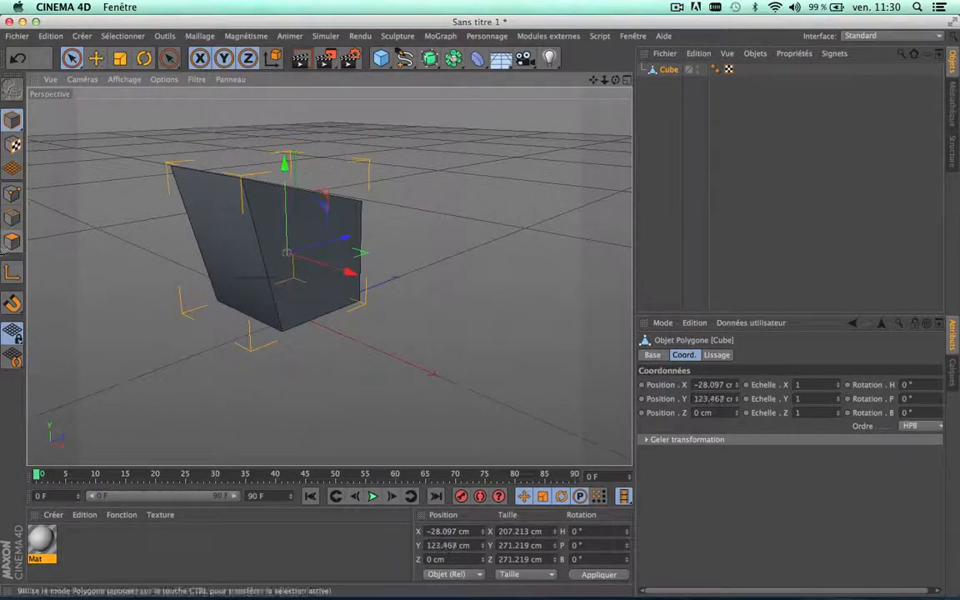
Step: Enable axis modification, move only the cube's axis to about Y 92 cm and Z -348 cm, and disable axis modification
left_click(12, 275)
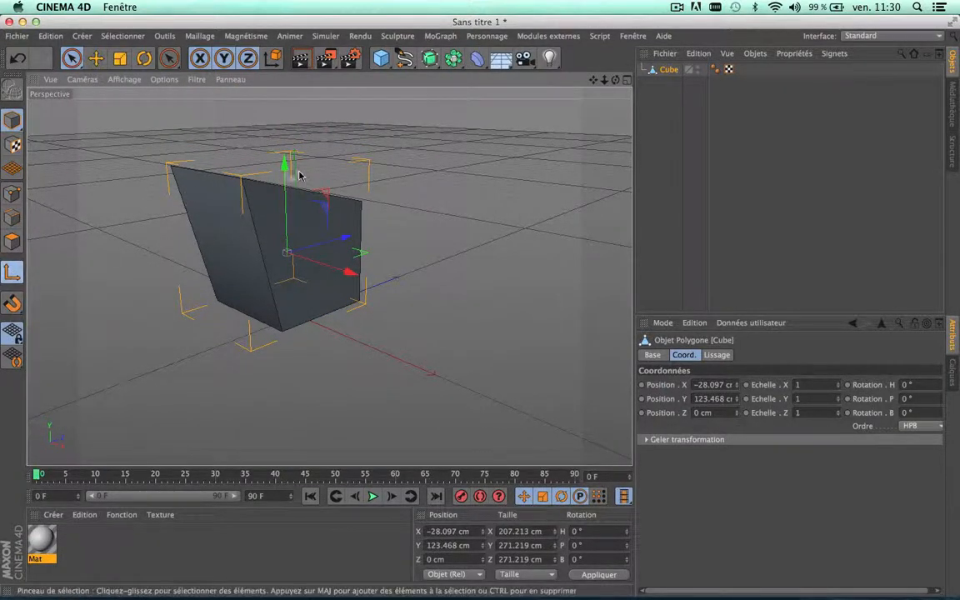
left_click_drag(285, 168, 290, 193)
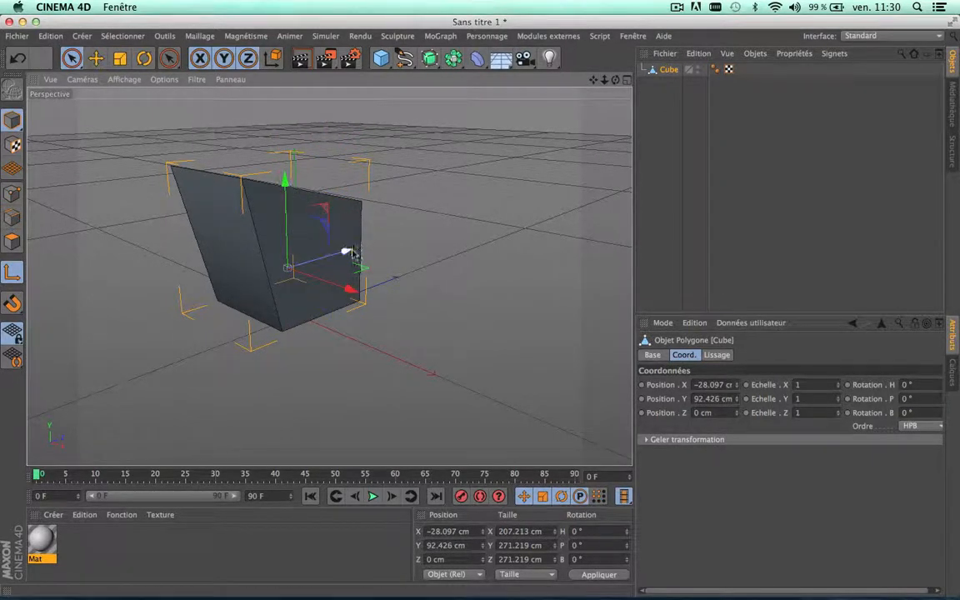
left_click_drag(352, 254, 186, 302)
left_click(14, 274)
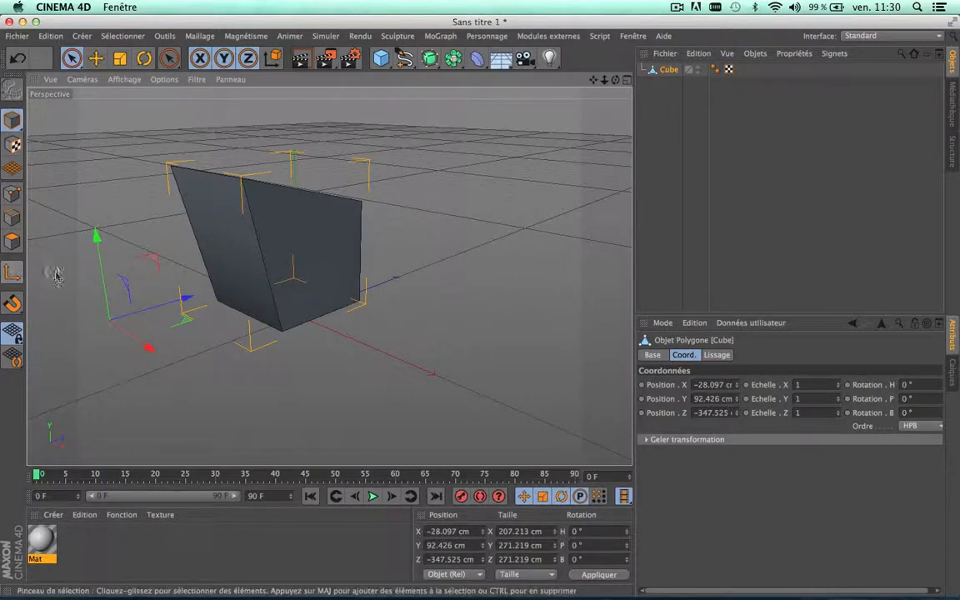
Step: Move the whole cube to about X 10, Y 142, Z -252 cm, and bring its axis back to about Z -11 cm with axis modification
left_click_drag(106, 288, 95, 230)
left_click_drag(172, 242, 196, 260)
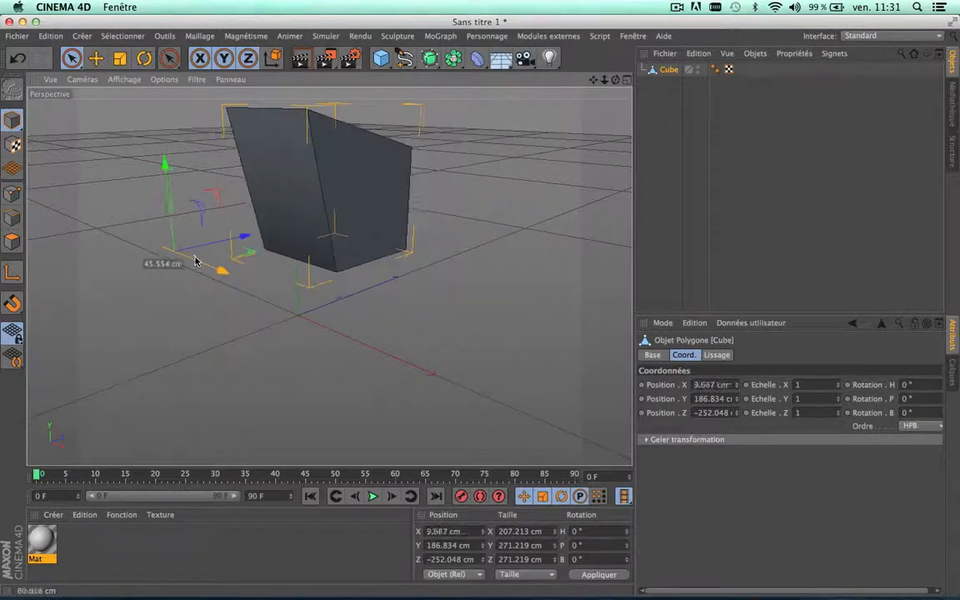
left_click_drag(170, 226, 171, 253)
left_click(12, 271)
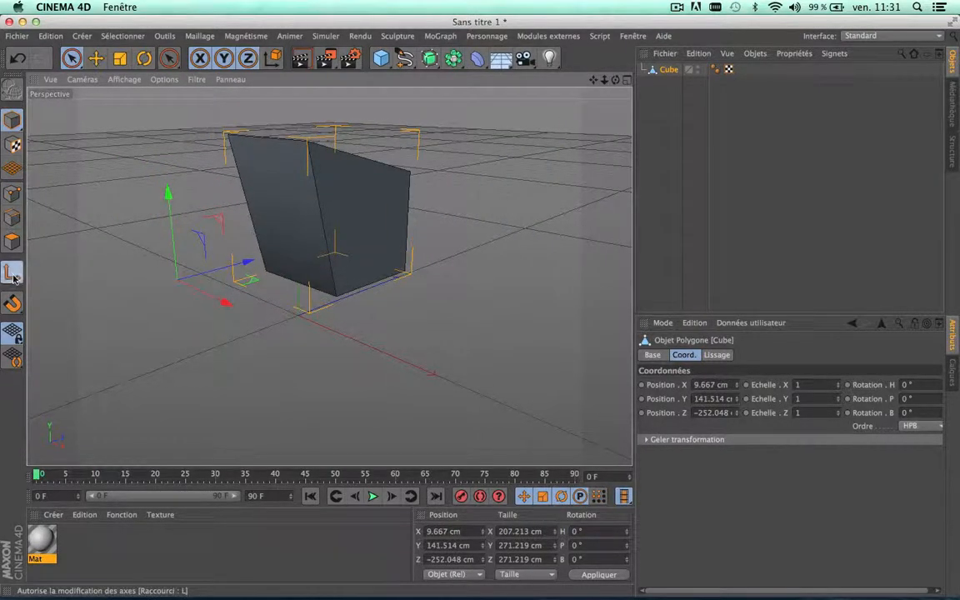
left_click_drag(232, 277, 361, 261)
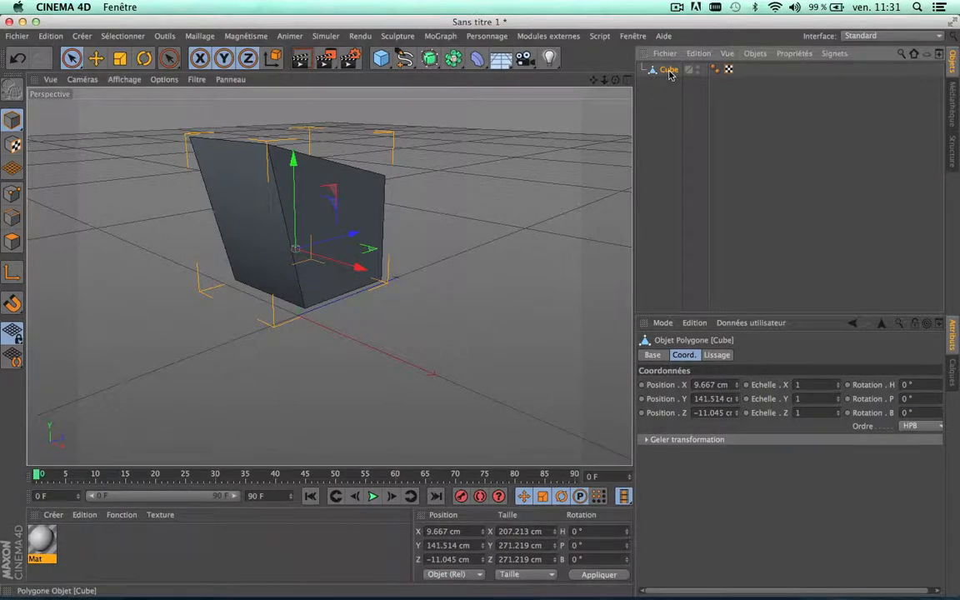
Step: Replace the deformed cube with a new cube, make it editable and switch to point mode
key("Delete")
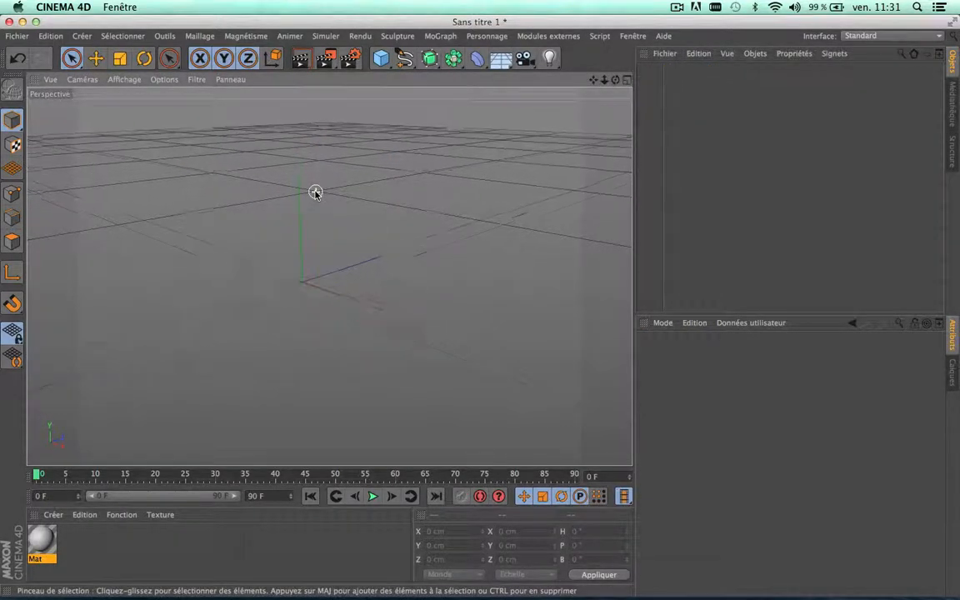
left_click(383, 58)
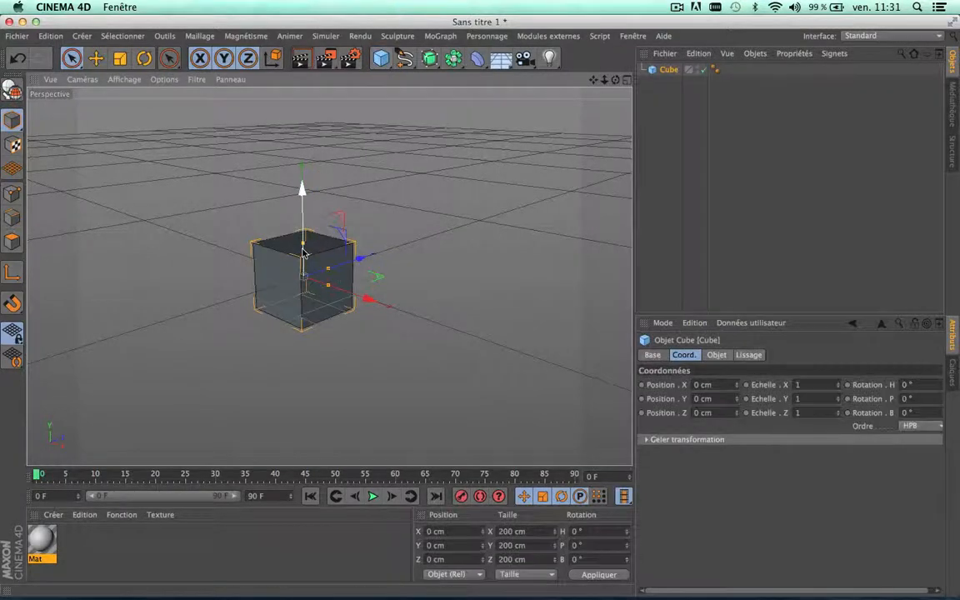
left_click(12, 88)
left_click(12, 194)
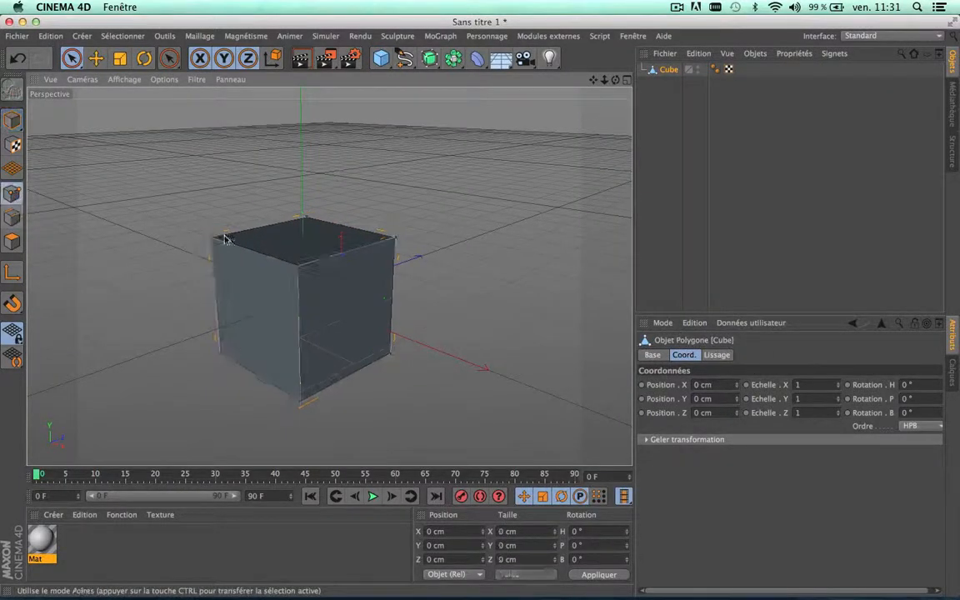
Step: Select the cube's rear upper corner point and raise it to about Y 267 cm
left_click(298, 266)
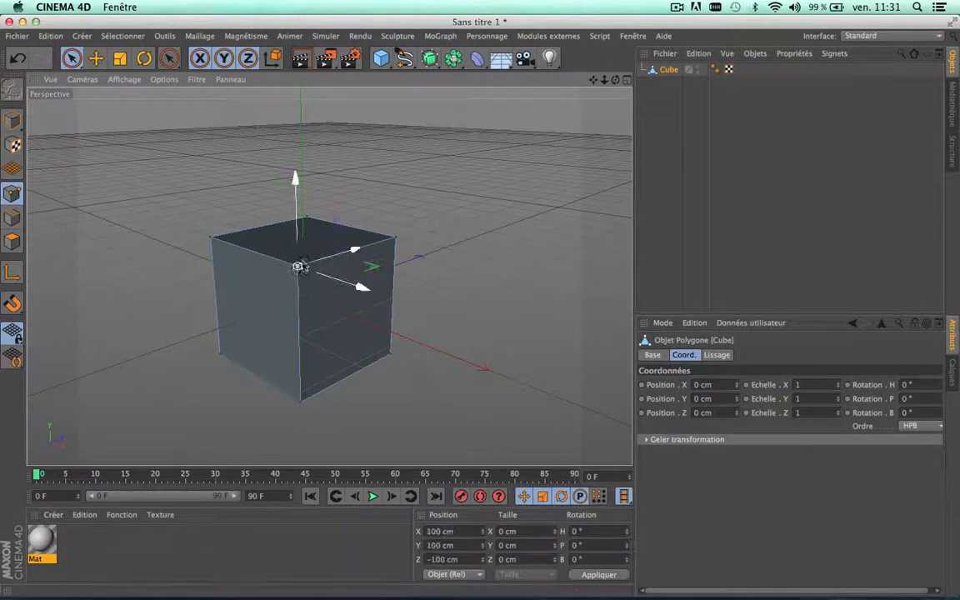
left_click(310, 217)
left_click_drag(307, 183, 308, 87)
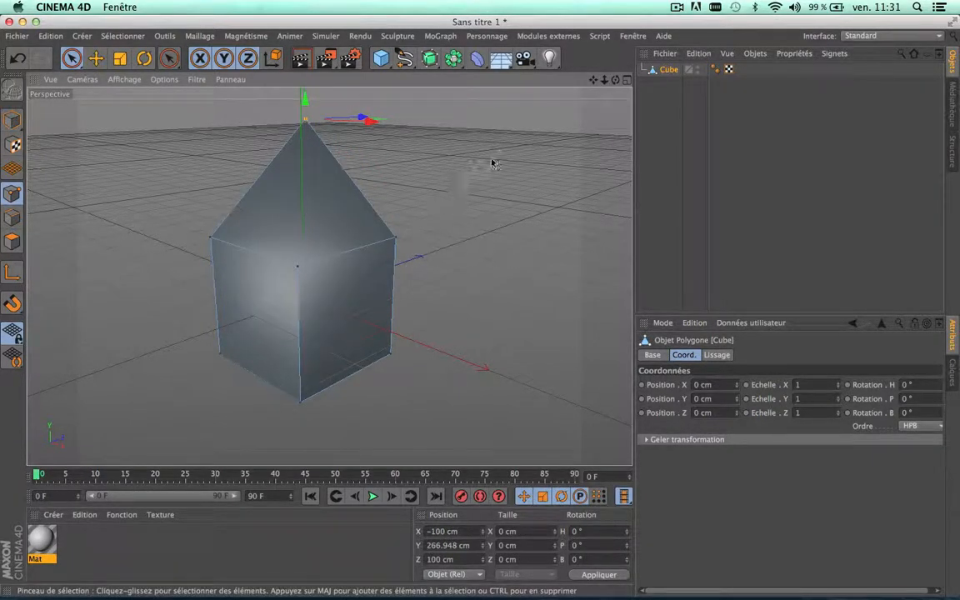
Step: Pull the cube's right-hand upper corner point out to about Z 582 cm, and push its nearest upper corner point downward
left_click(397, 235)
left_click_drag(449, 219, 562, 163)
left_click(299, 256)
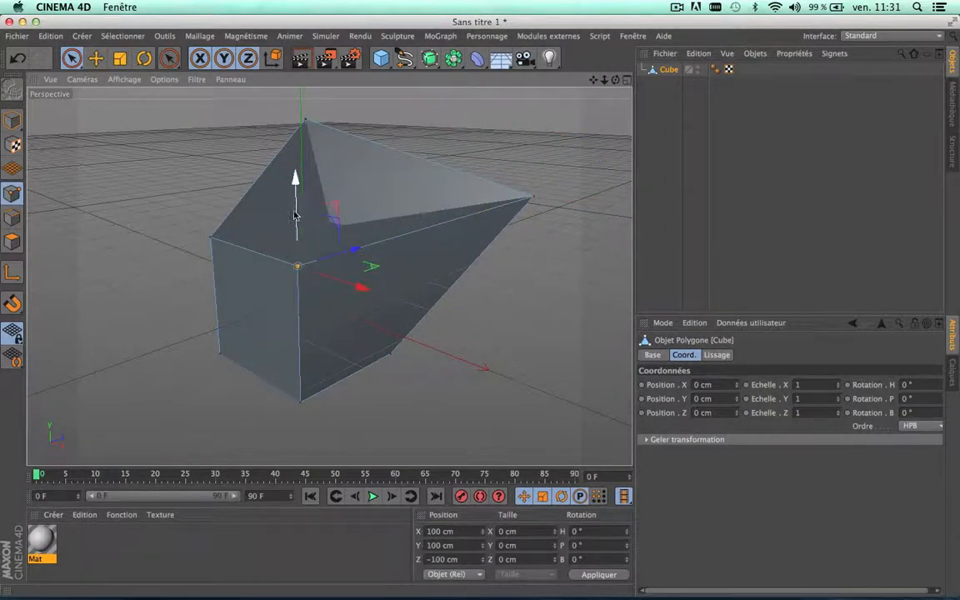
left_click_drag(294, 215, 296, 261)
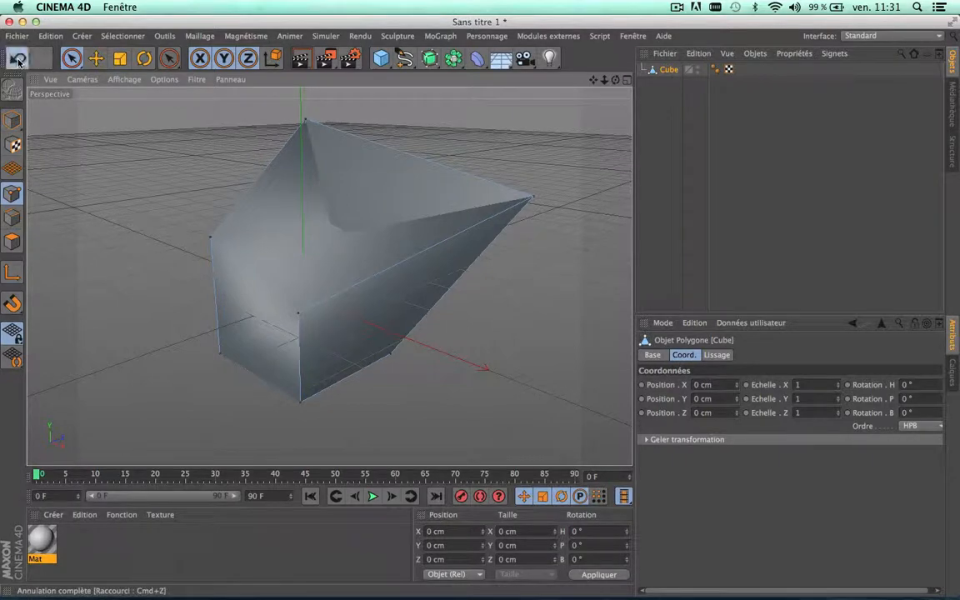
Step: Undo the latest point edits on the cube and redo them, running through the undo and redo history twice
left_click(17, 61)
left_click(17, 61)
left_click(18, 61)
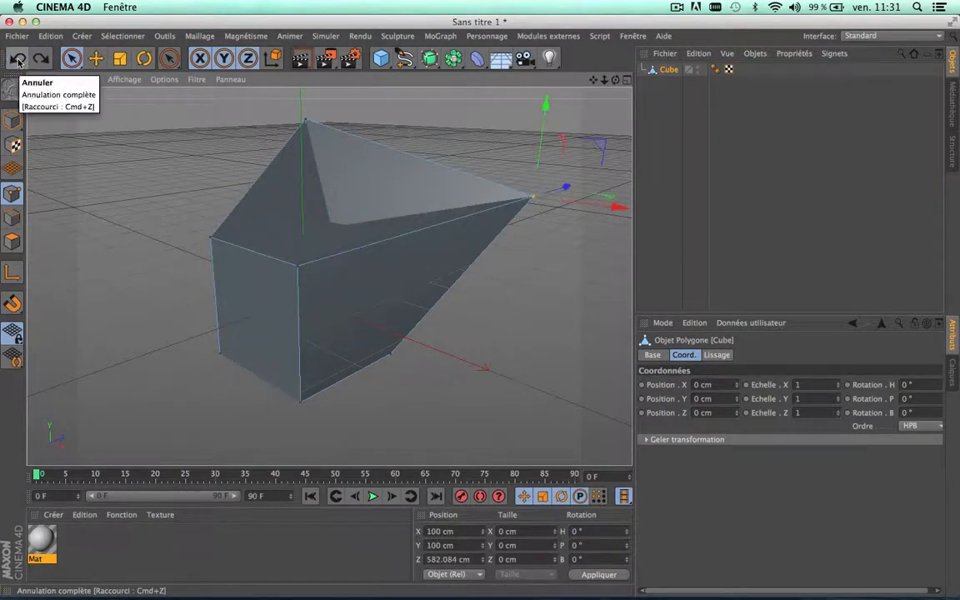
left_click(35, 61)
left_click(36, 61)
left_click(36, 62)
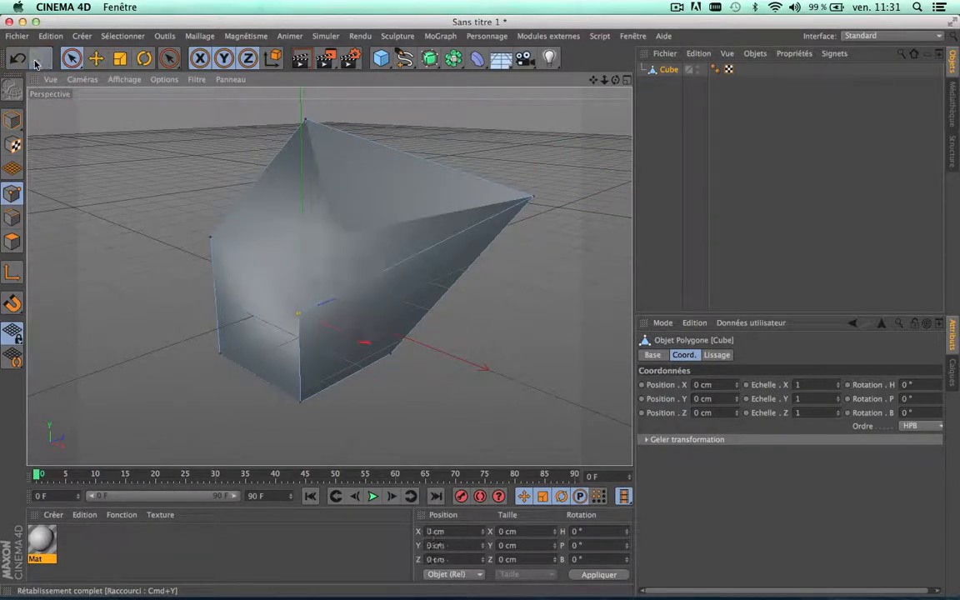
left_click(18, 60)
left_click(18, 60)
left_click(18, 61)
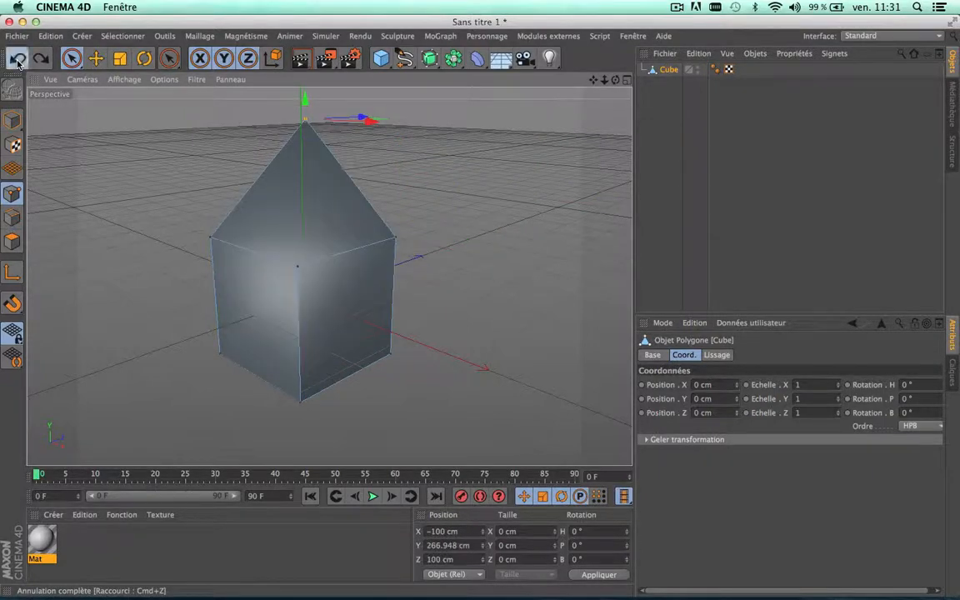
left_click(18, 61)
left_click(36, 60)
left_click(35, 61)
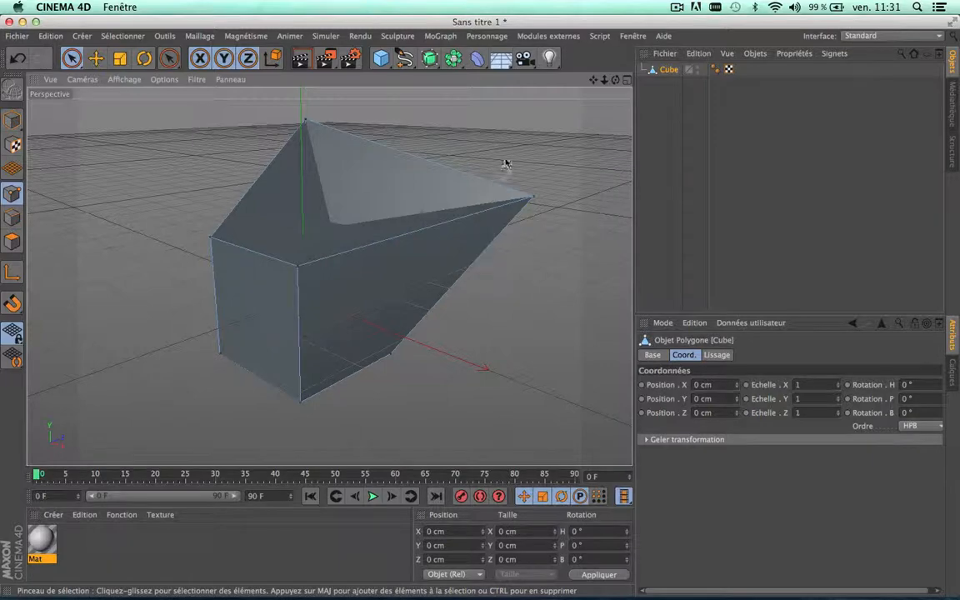
Step: Delete the deformed cube, view the media library and the structure manager, and return to the object list
key("Delete")
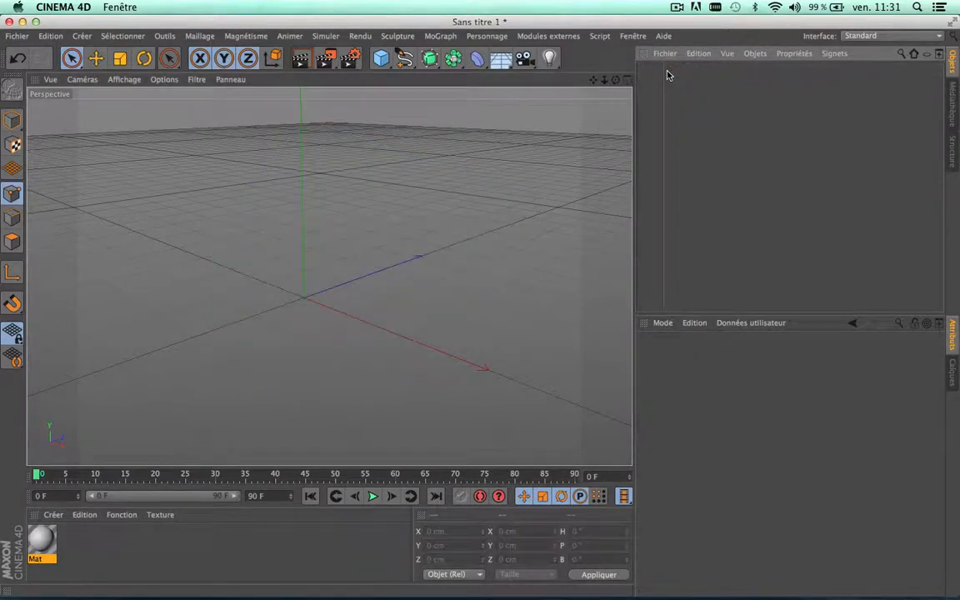
left_click(953, 96)
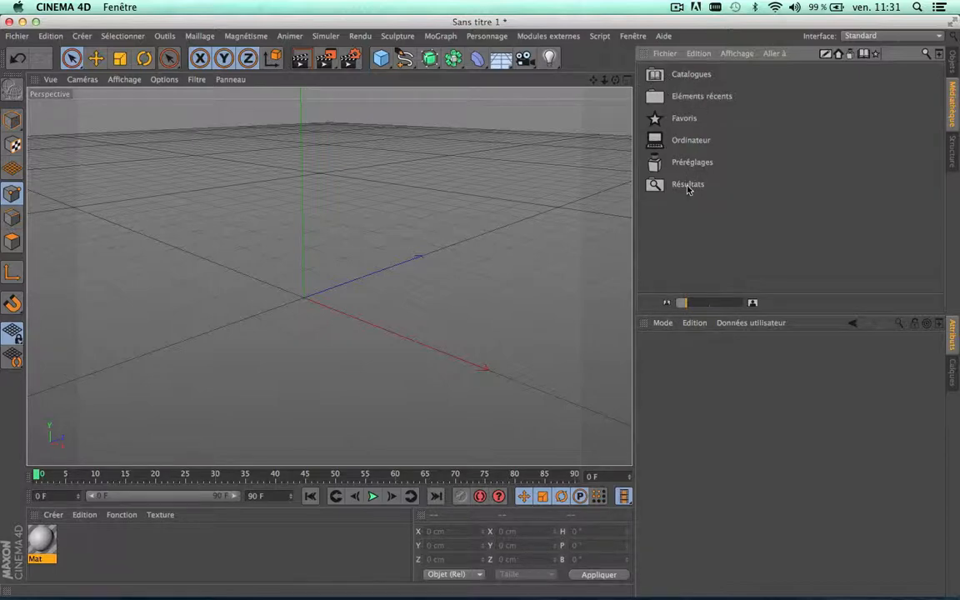
left_click(953, 152)
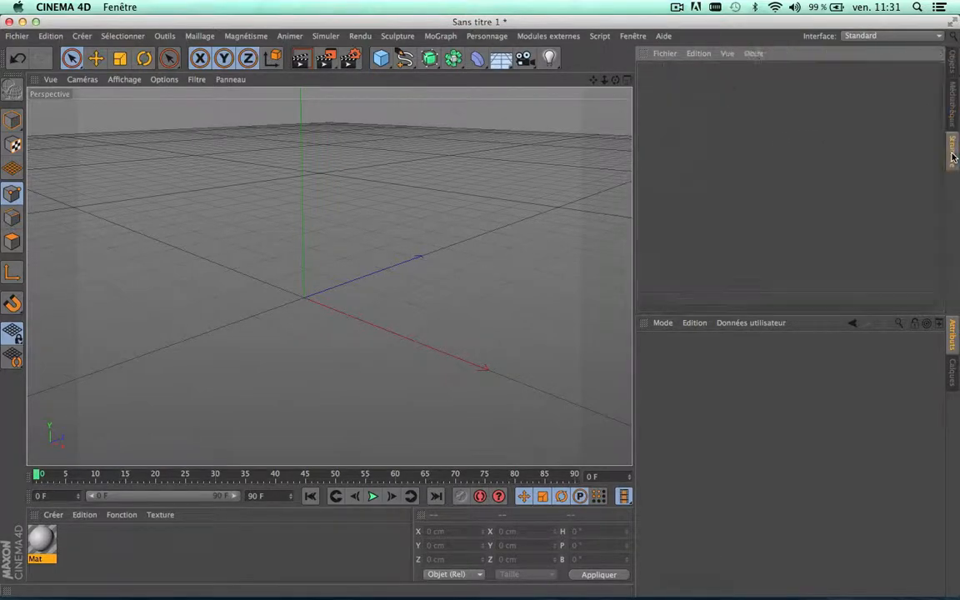
left_click(954, 107)
left_click(954, 63)
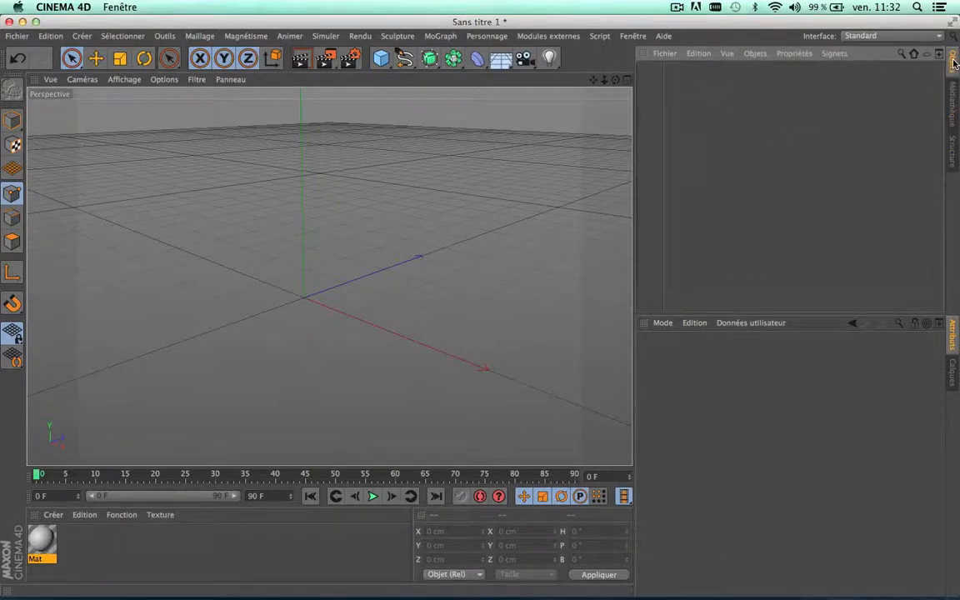
Step: Add a new cube to the scene, view the media library again and return to the object list
left_click(380, 58)
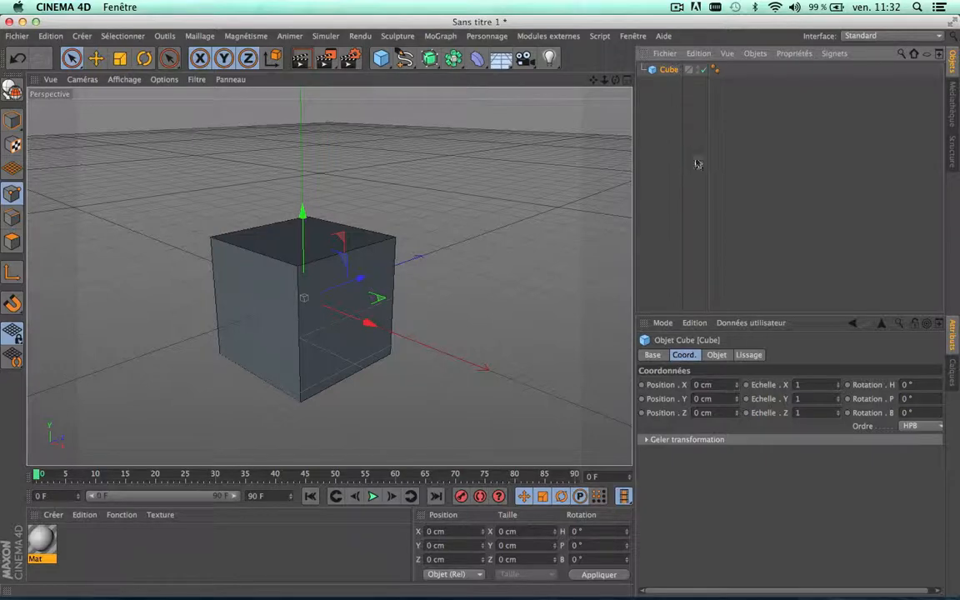
left_click(956, 98)
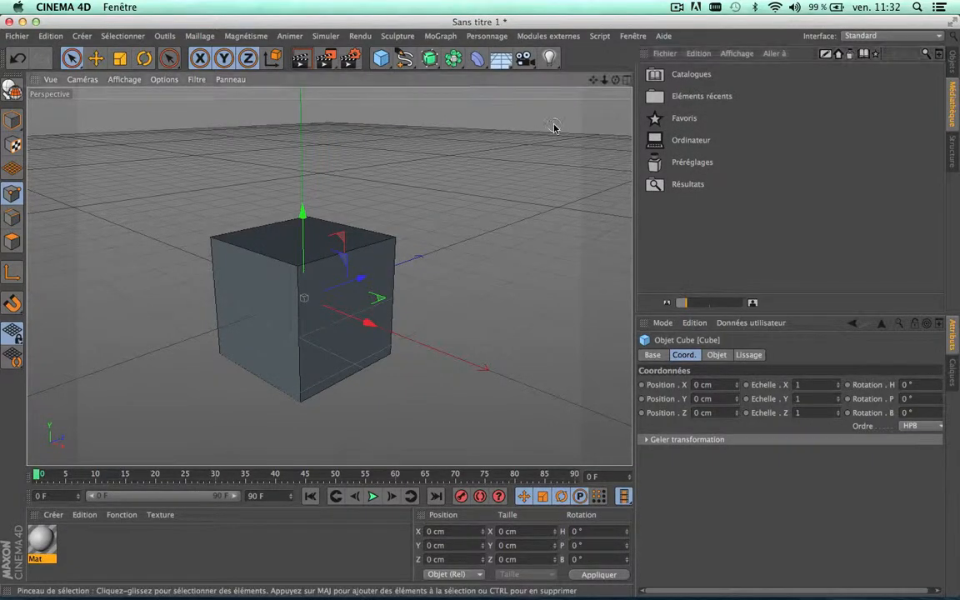
left_click(952, 65)
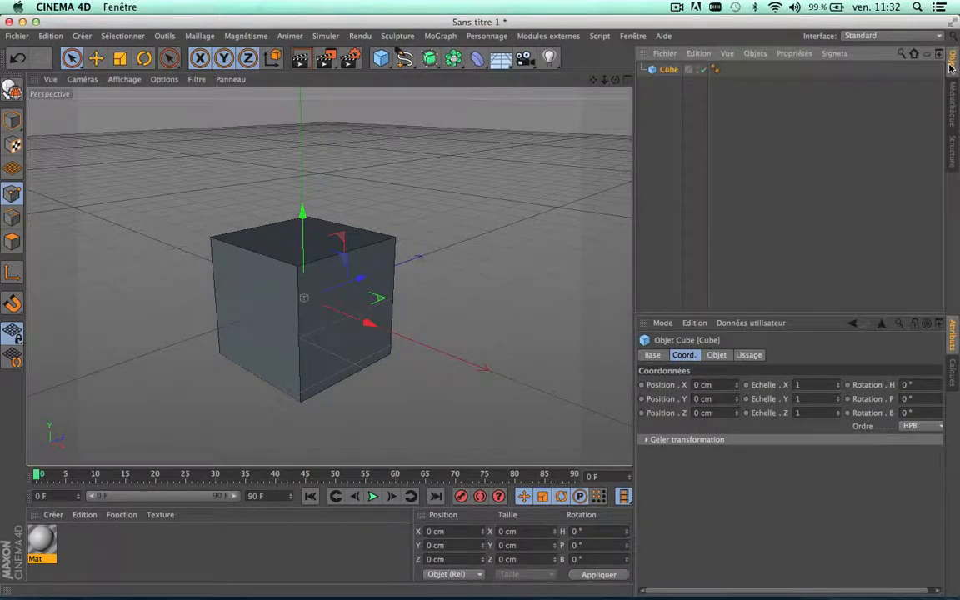
Step: Review the file, editing and selection commands, choosing the Pinceau de sélection tool along the way
left_click(17, 36)
mouse_move(50, 38)
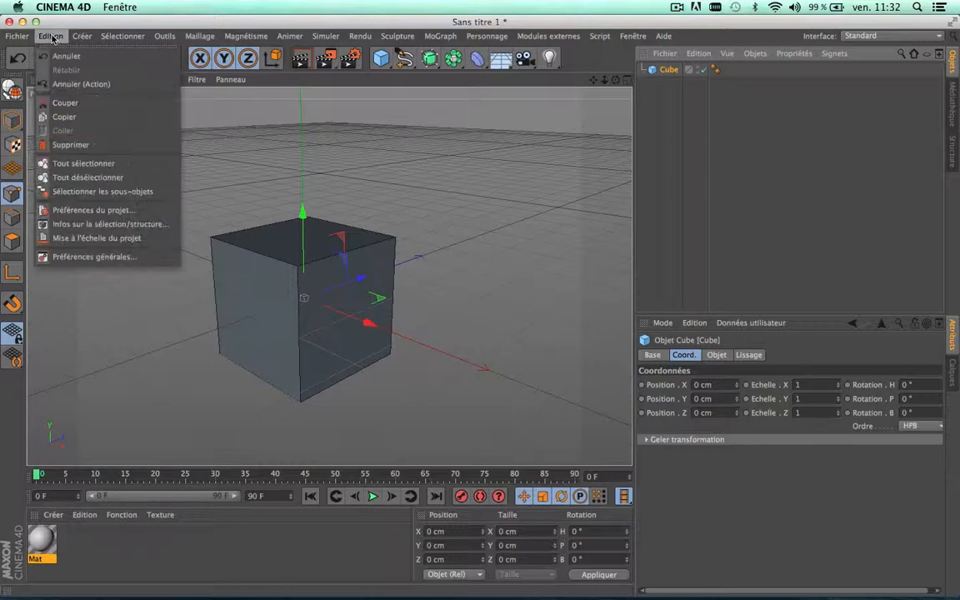
mouse_move(115, 42)
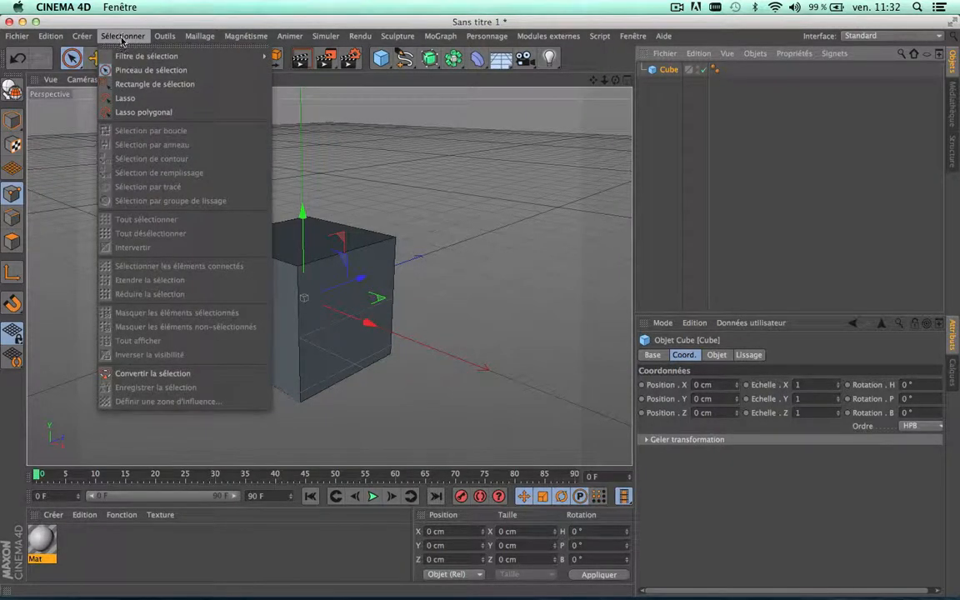
left_click(138, 70)
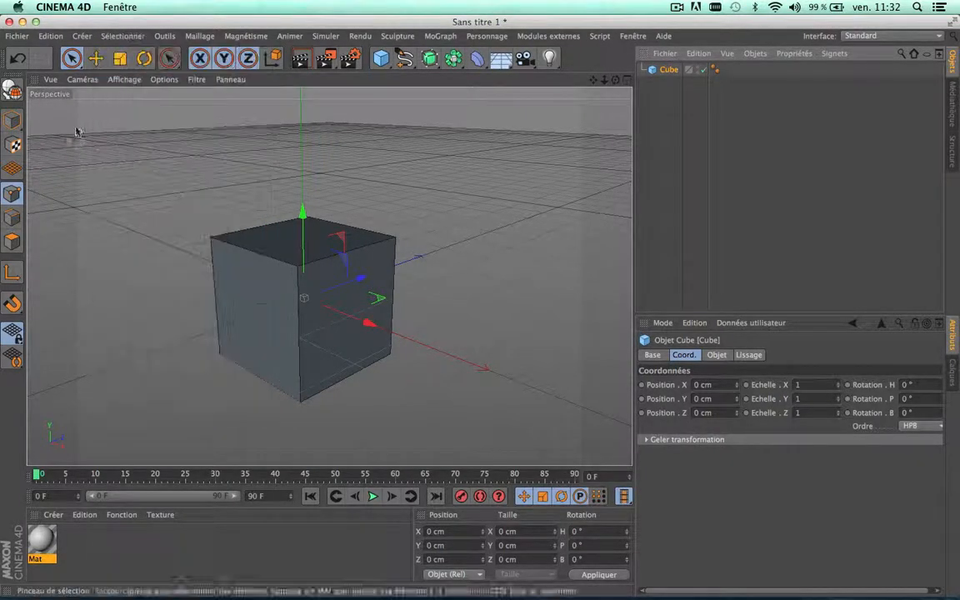
left_click(73, 57)
left_click(122, 35)
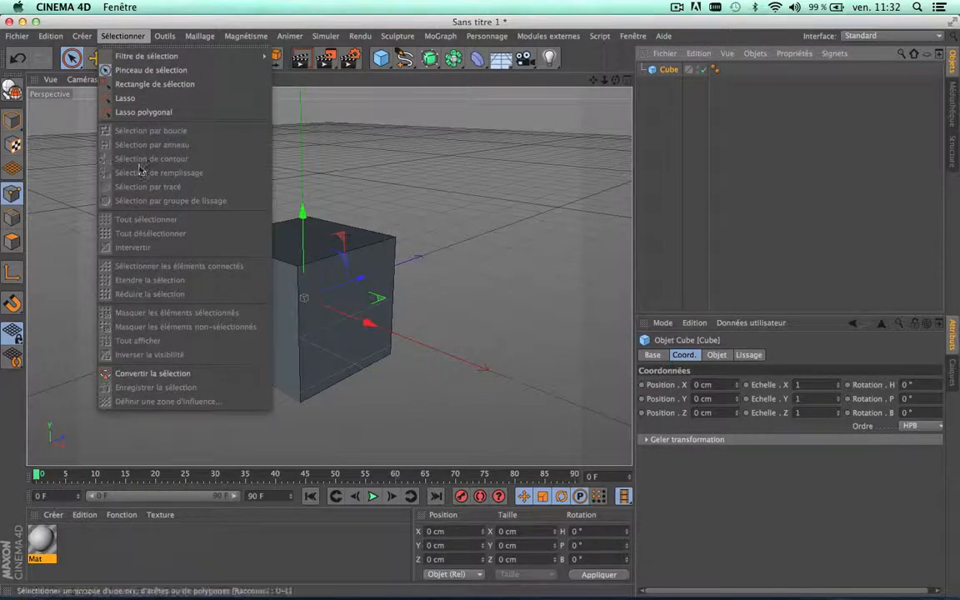
Step: Examine the general tools, the mesh creation tools and the magnetism (snapping) options
mouse_move(164, 35)
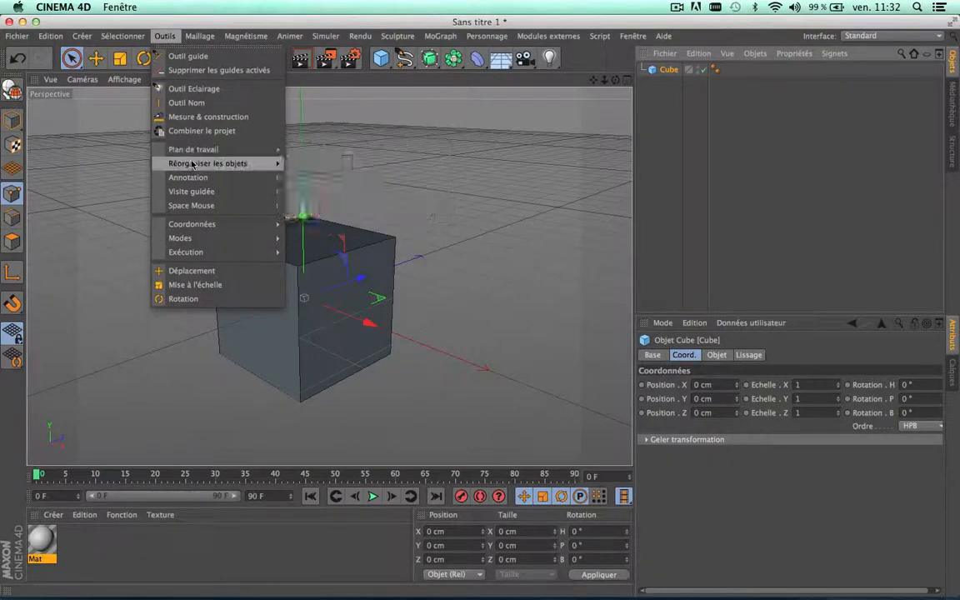
mouse_move(205, 36)
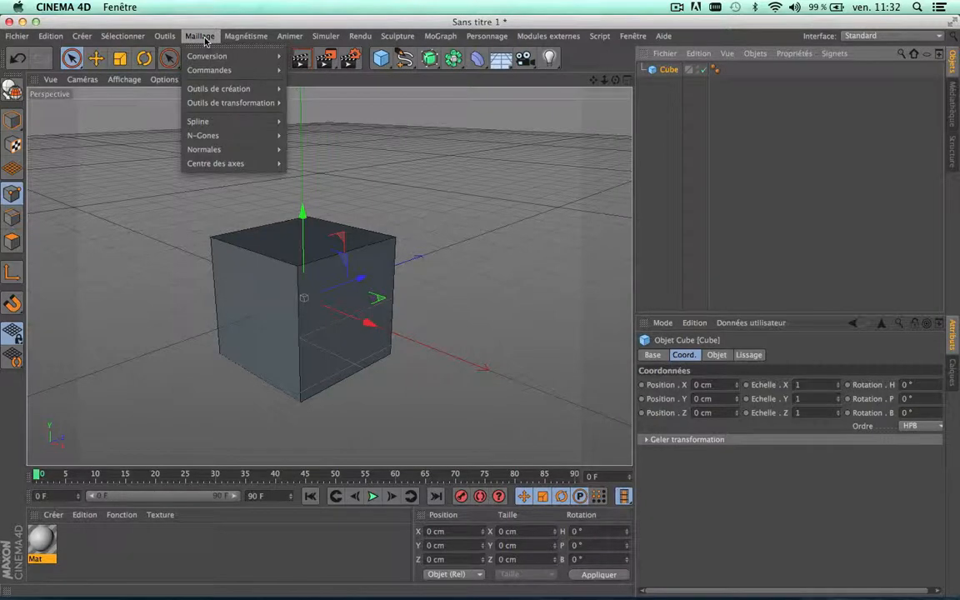
mouse_move(207, 72)
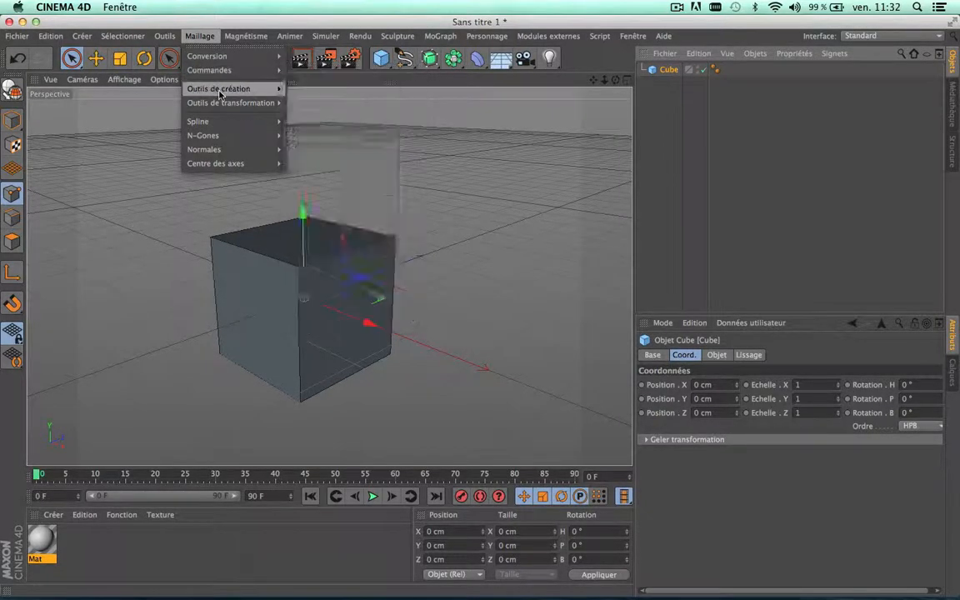
mouse_move(221, 90)
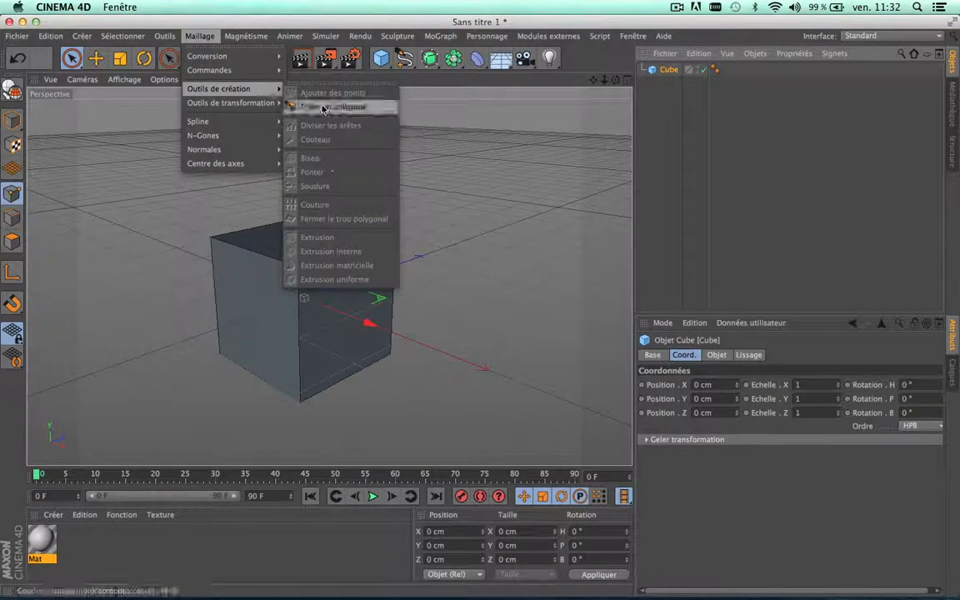
mouse_move(241, 39)
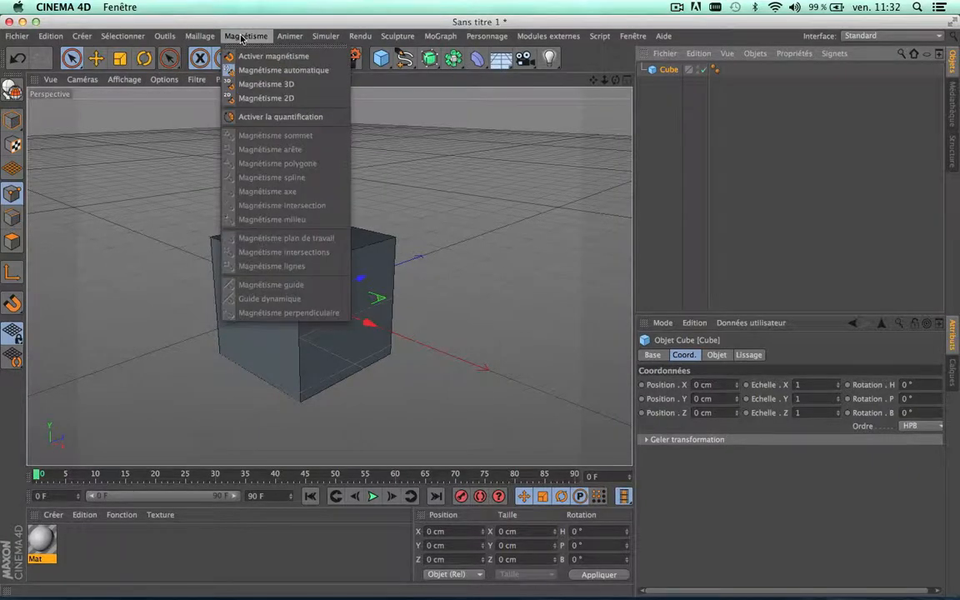
left_click(12, 305)
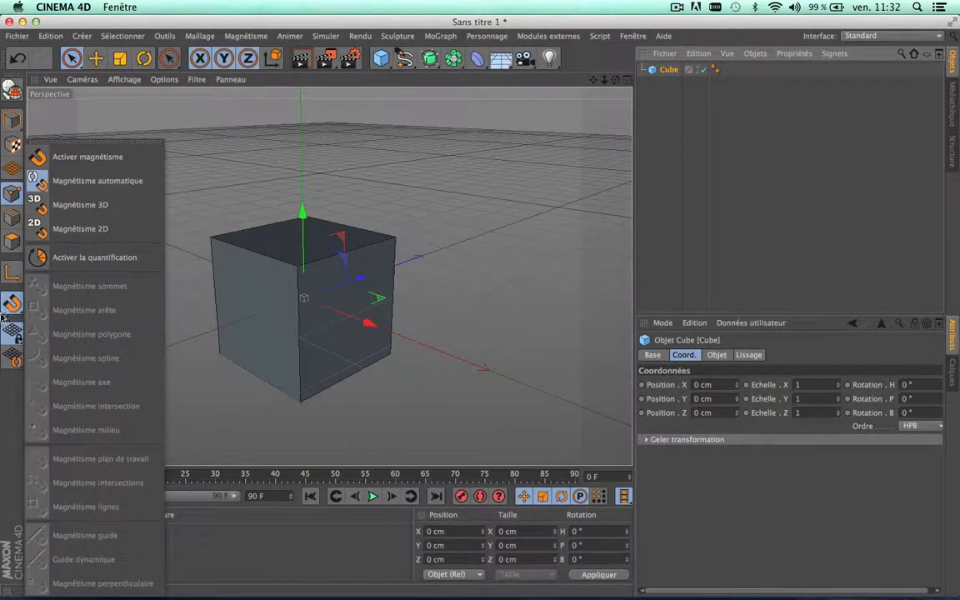
left_click(225, 162)
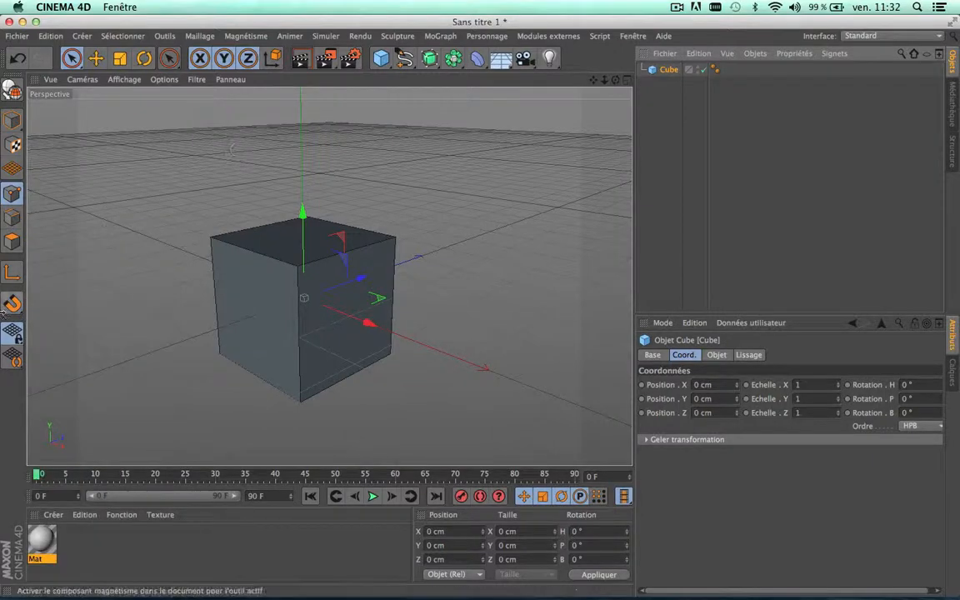
Step: Examine the animation commands and the simulation categories, including particles, hair and dynamics
left_click(289, 36)
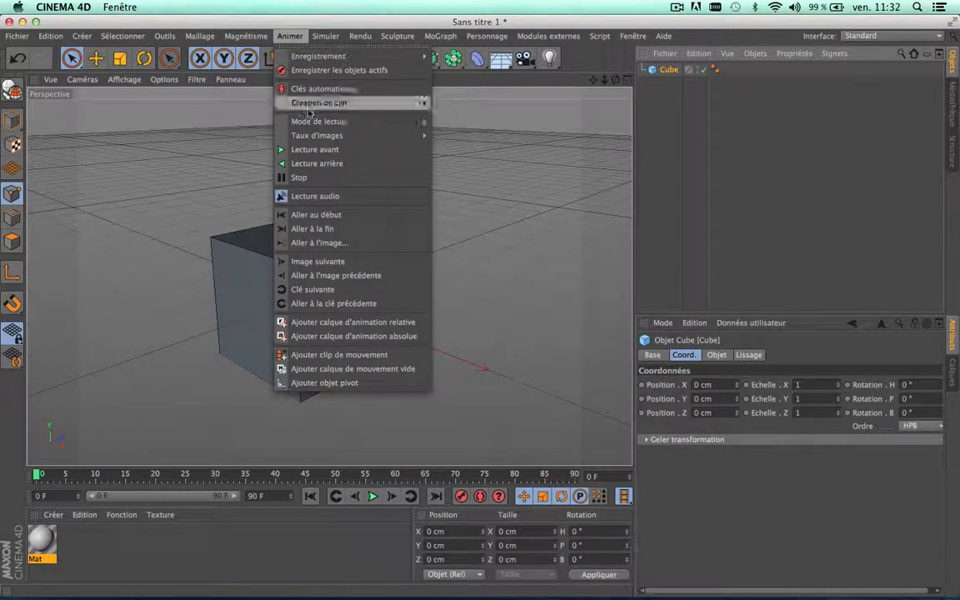
left_click(164, 352)
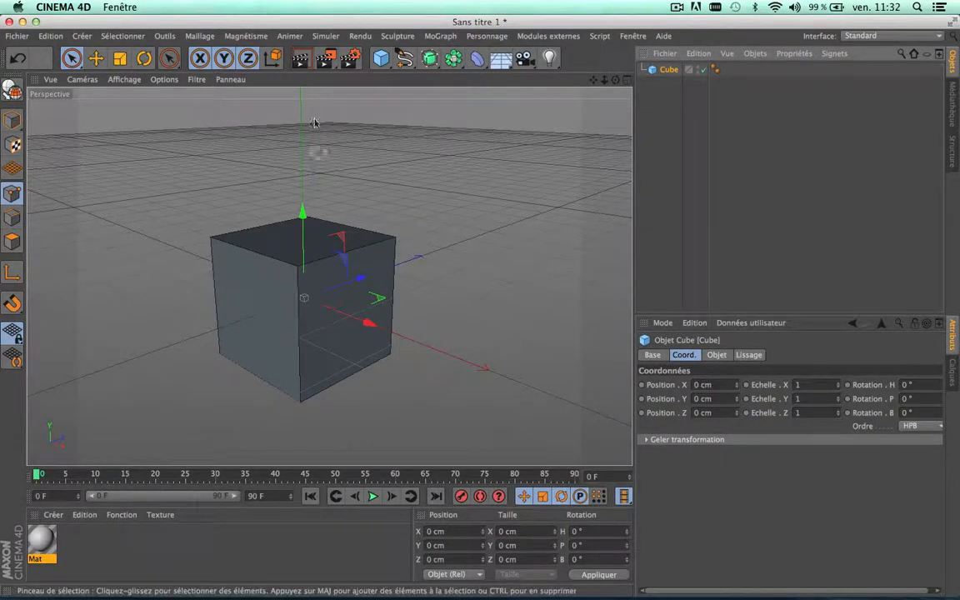
left_click(313, 36)
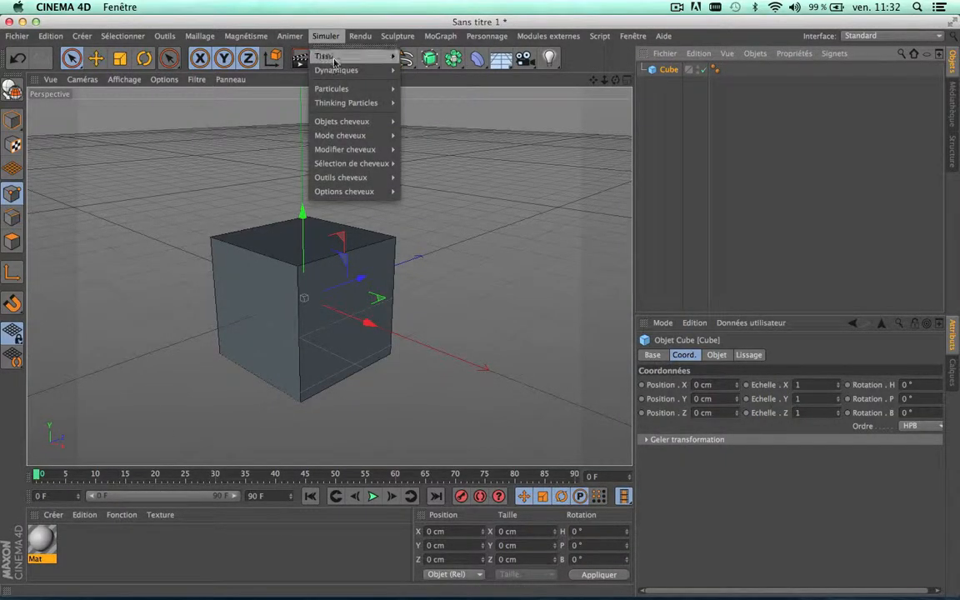
mouse_move(332, 90)
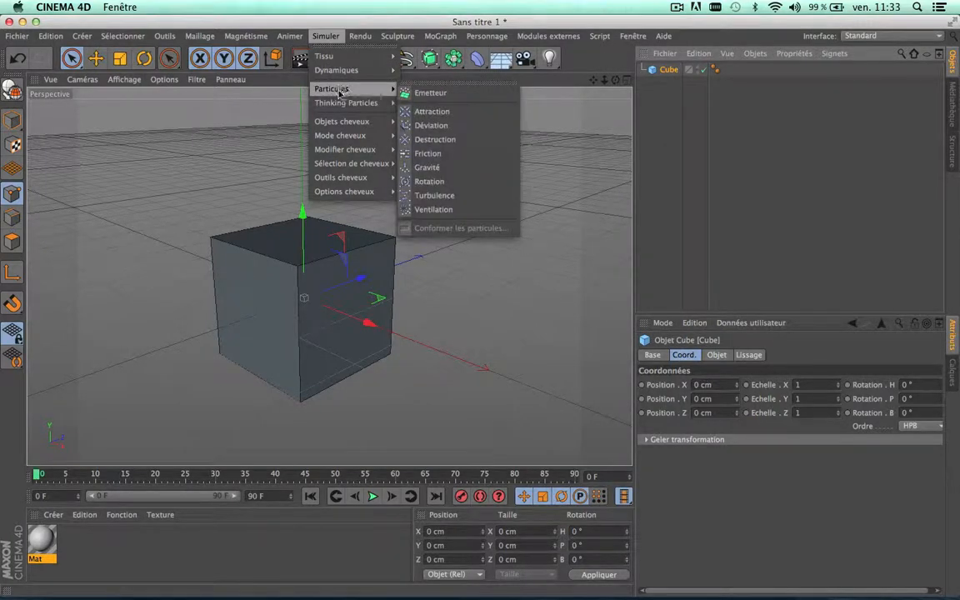
mouse_move(339, 125)
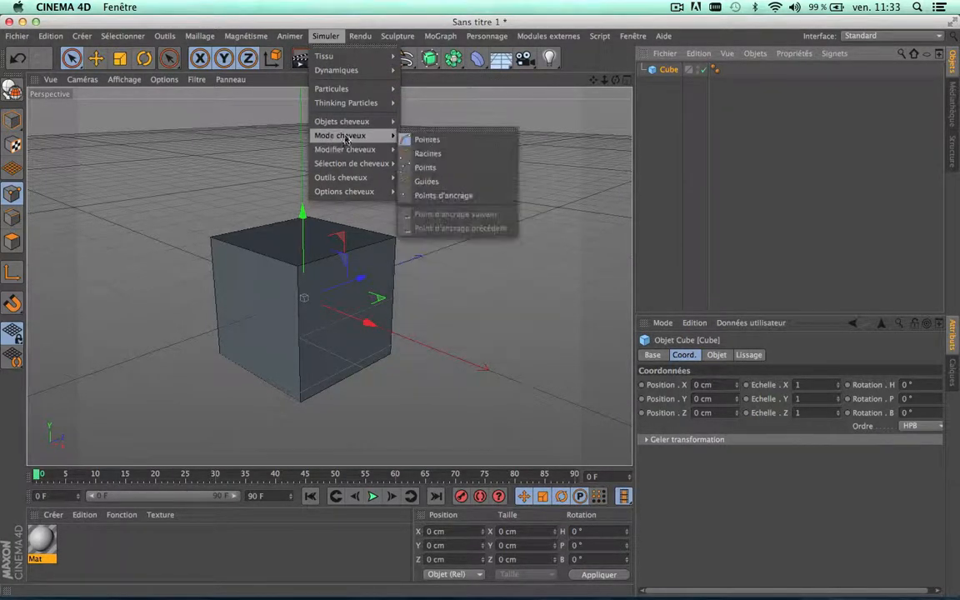
mouse_move(342, 179)
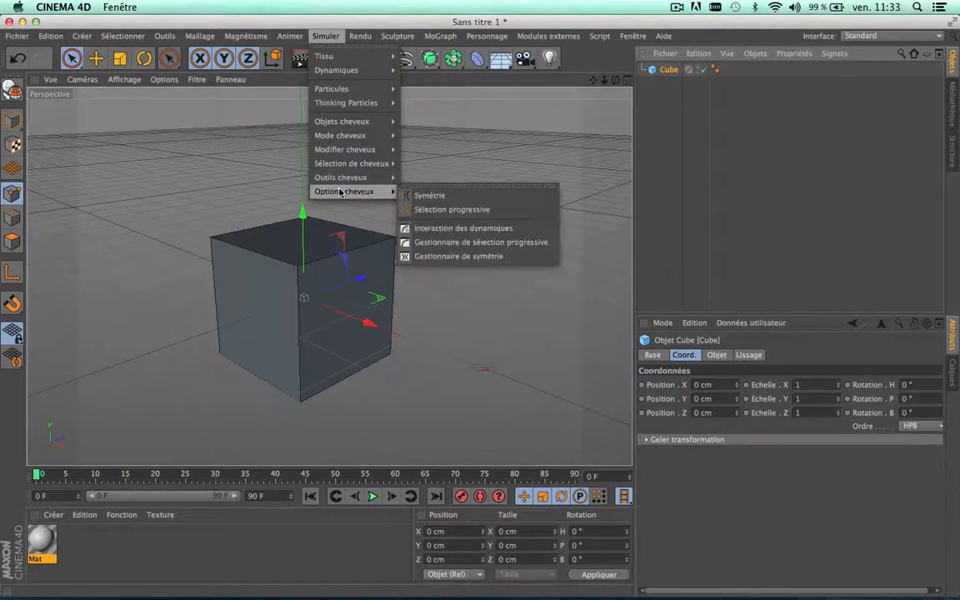
mouse_move(346, 60)
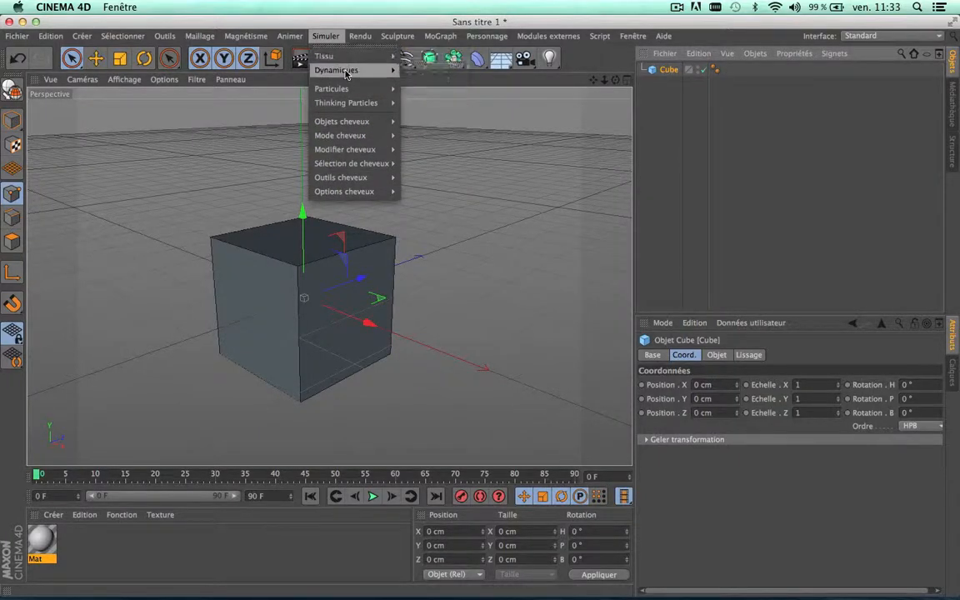
left_click(539, 173)
Step: Examine the rendering commands and the sculpting commands
left_click(363, 37)
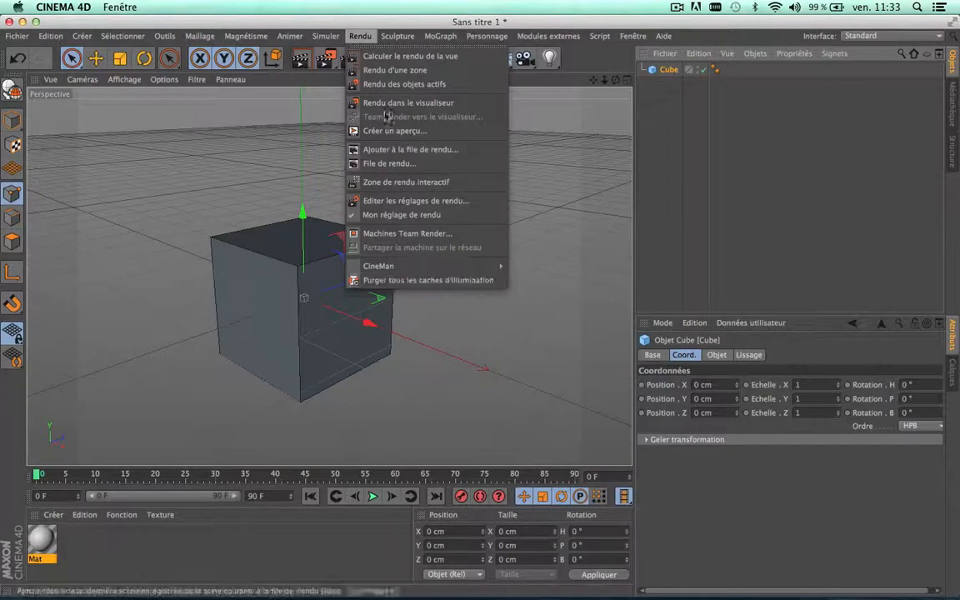
left_click(325, 114)
left_click(360, 36)
left_click(304, 154)
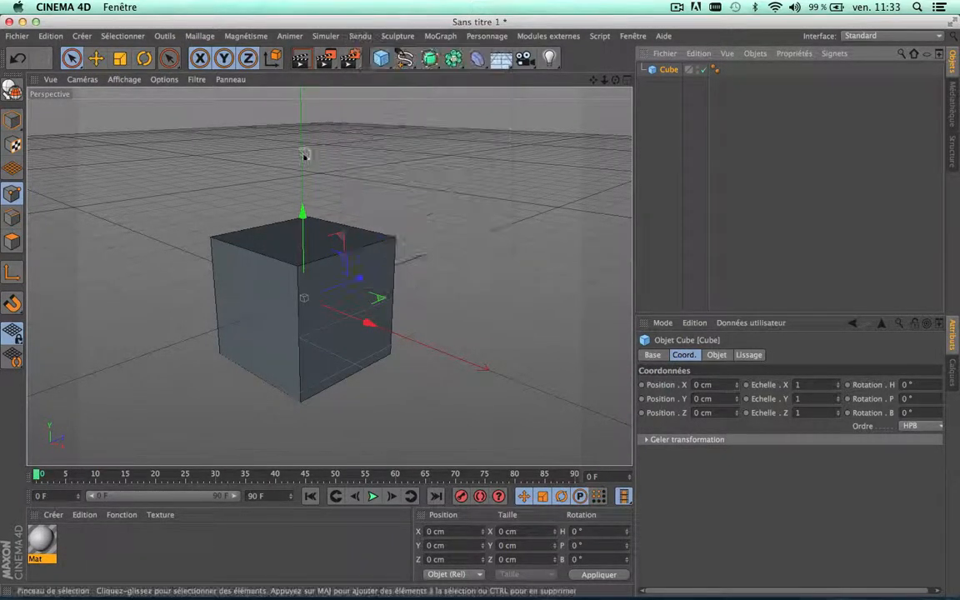
left_click(397, 36)
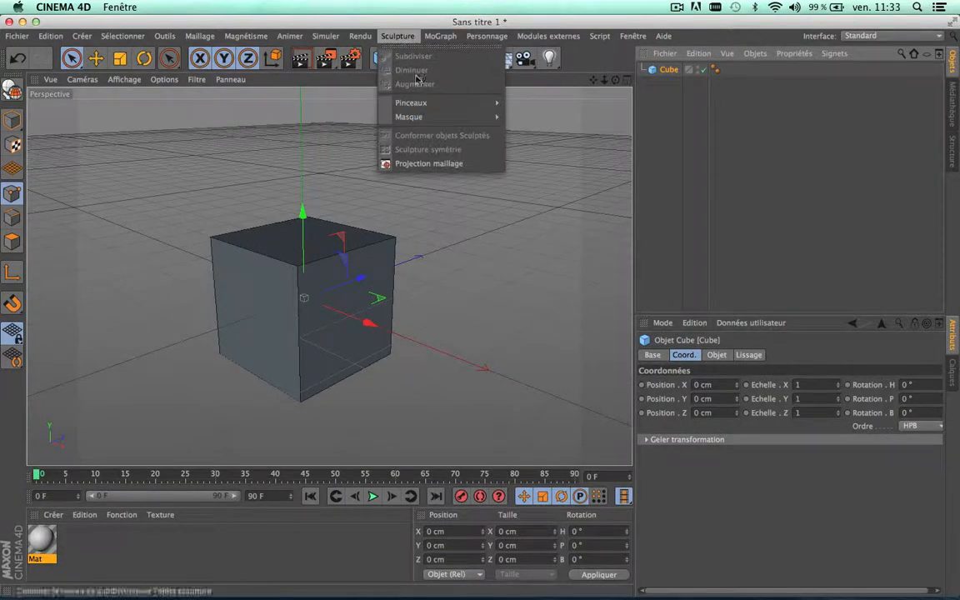
mouse_move(414, 103)
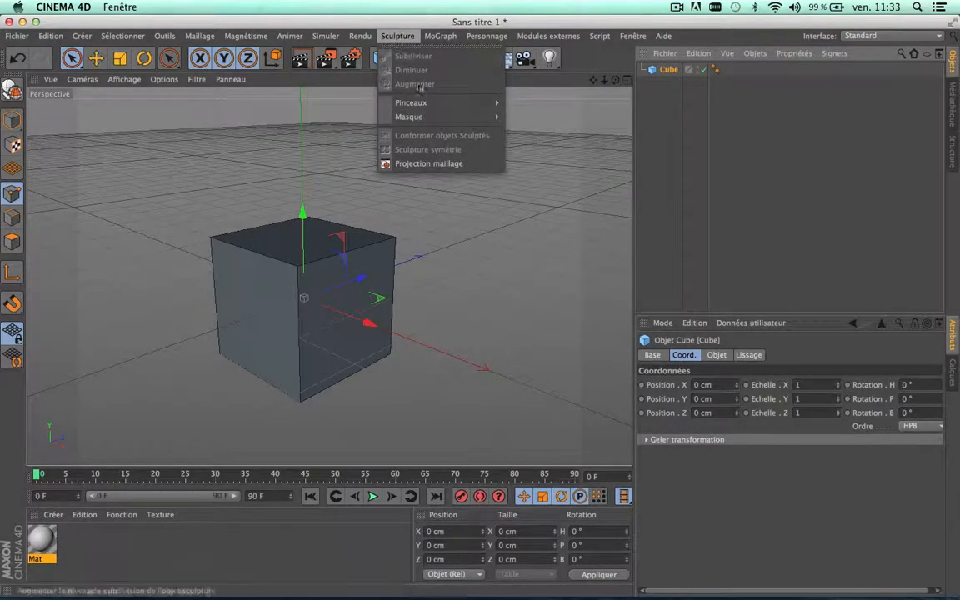
left_click(334, 137)
Step: Examine the MoGraph objects and the character tools, including the Contraintes commands
left_click(434, 36)
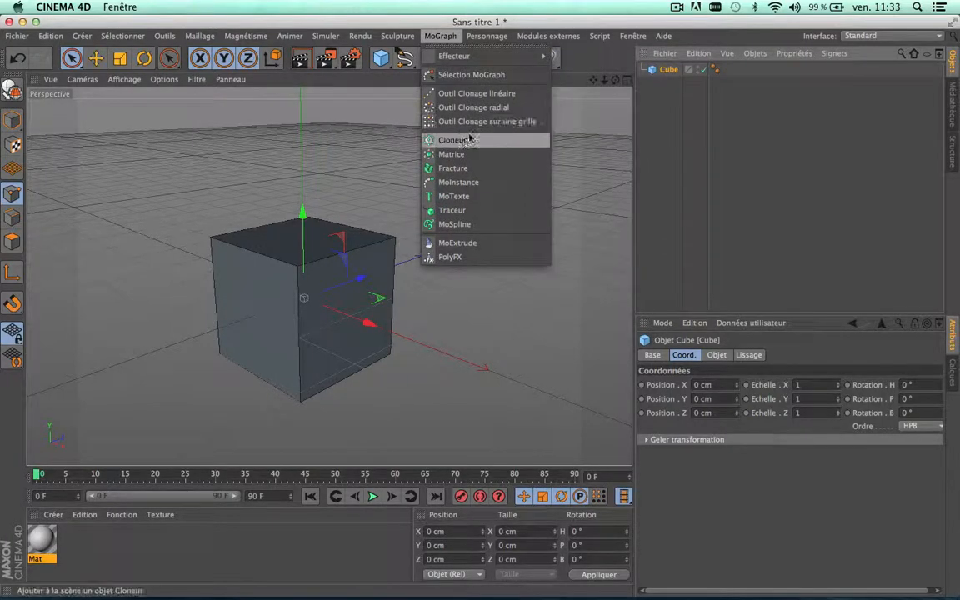
left_click(387, 128)
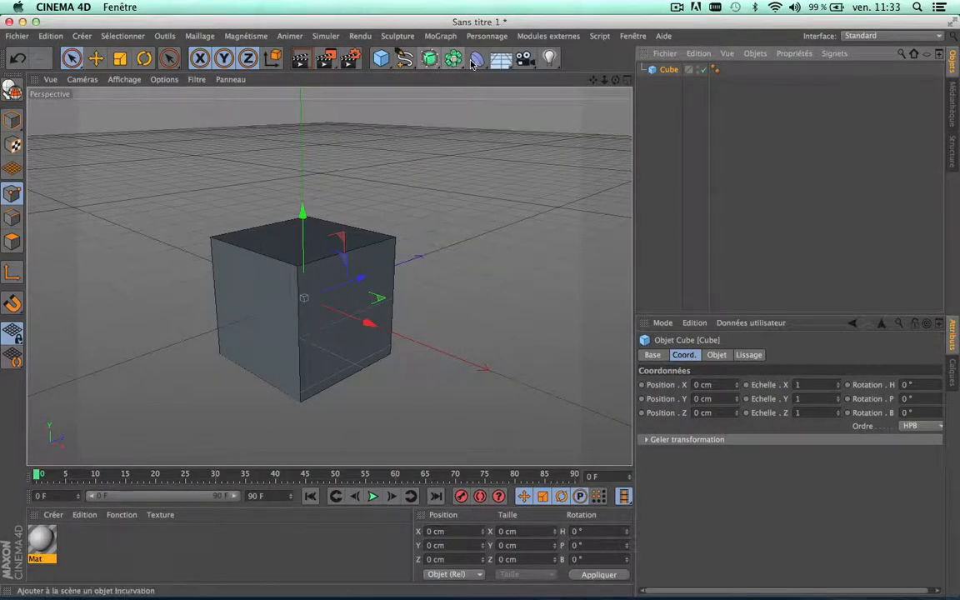
left_click(488, 36)
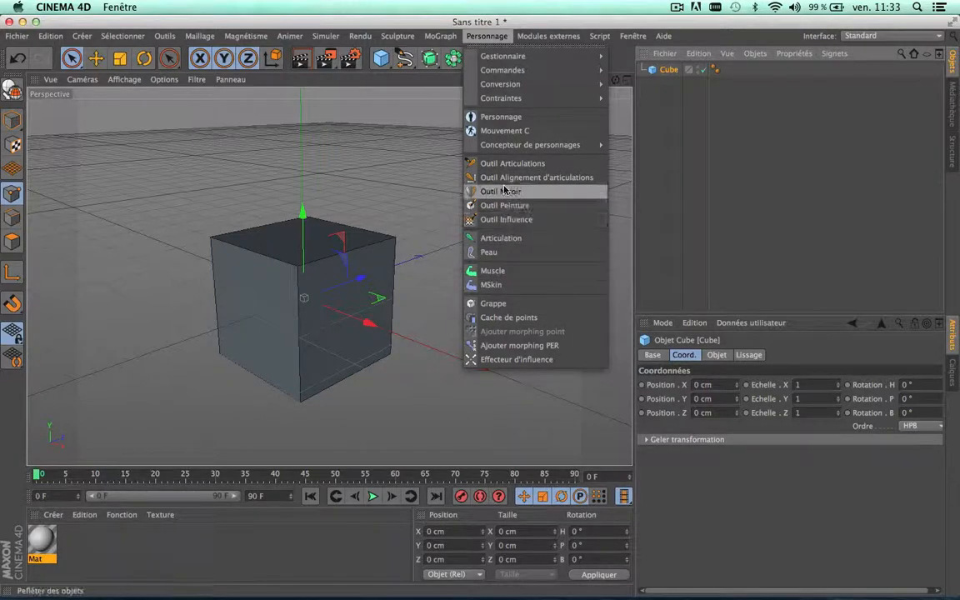
mouse_move(498, 97)
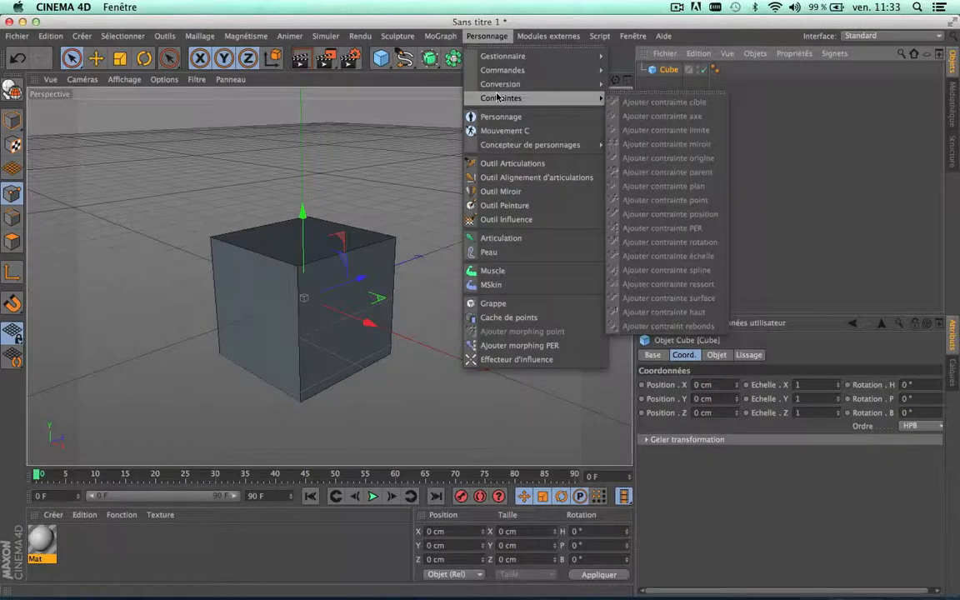
left_click(402, 122)
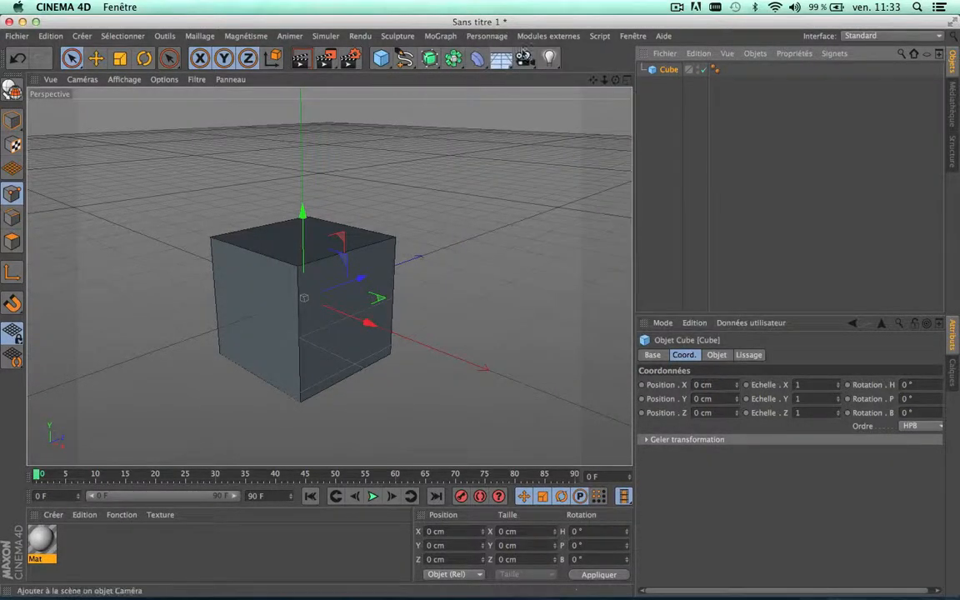
Step: Examine the installed external modules and the available manager windows
left_click(548, 36)
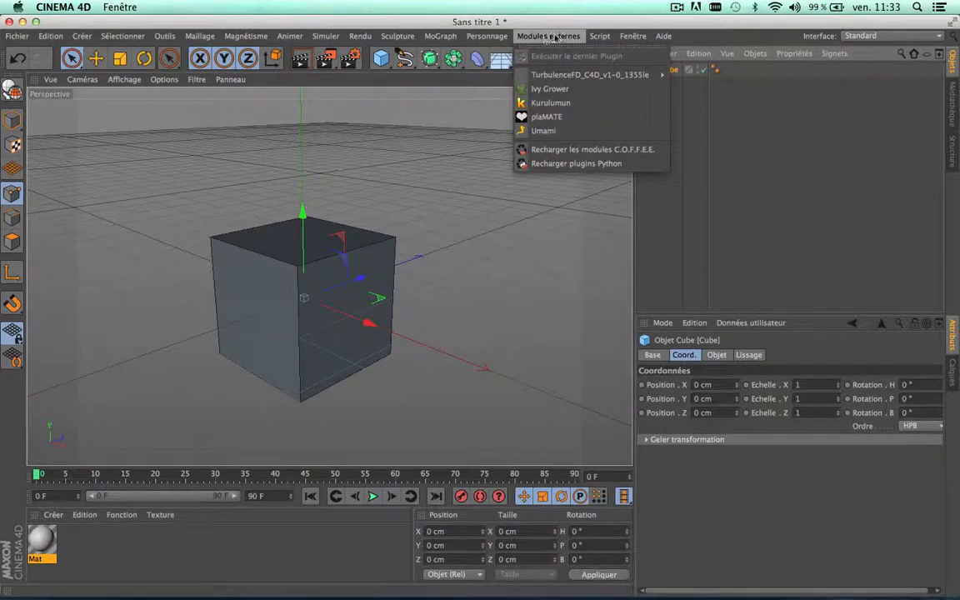
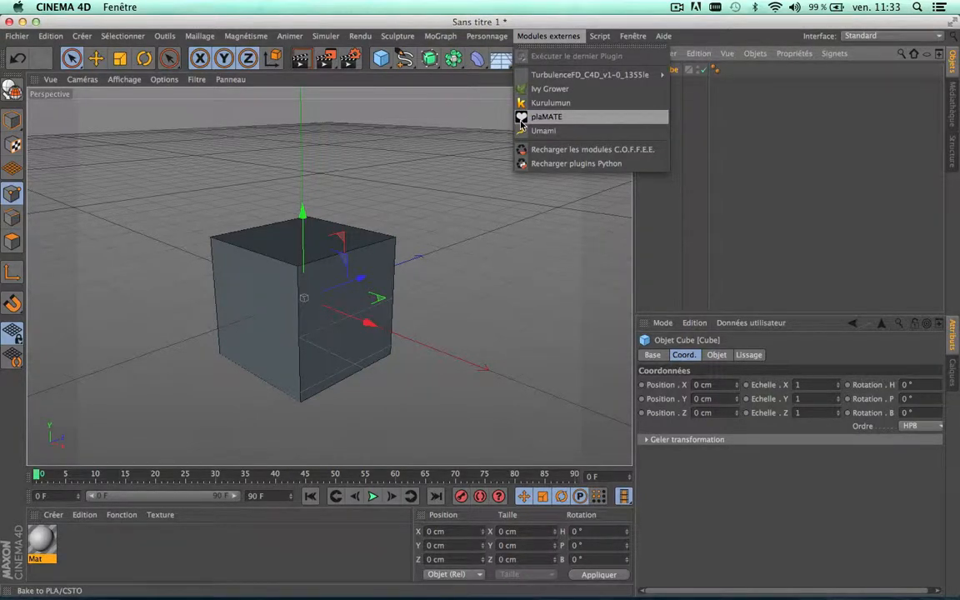
left_click(474, 126)
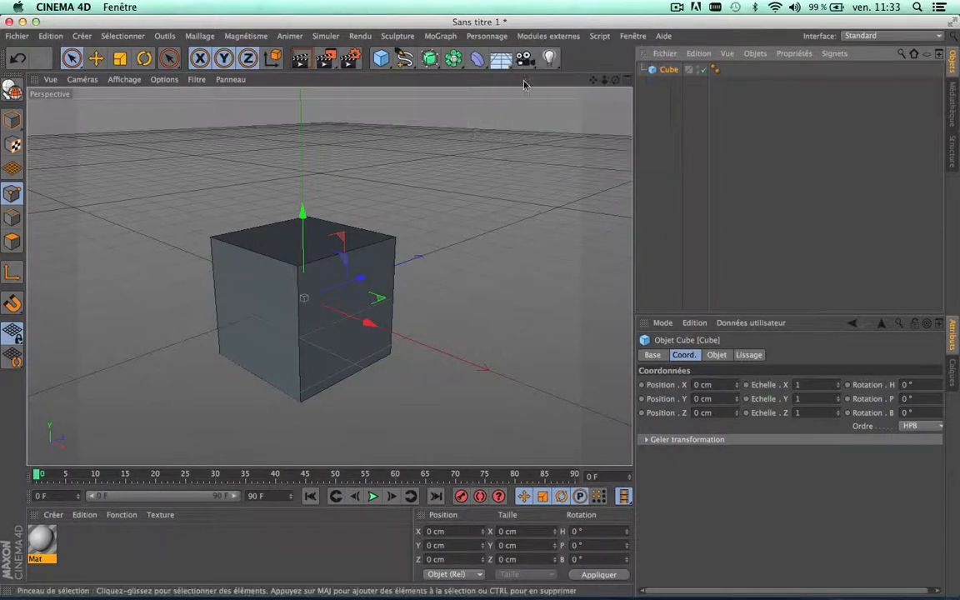
left_click(594, 37)
mouse_move(632, 37)
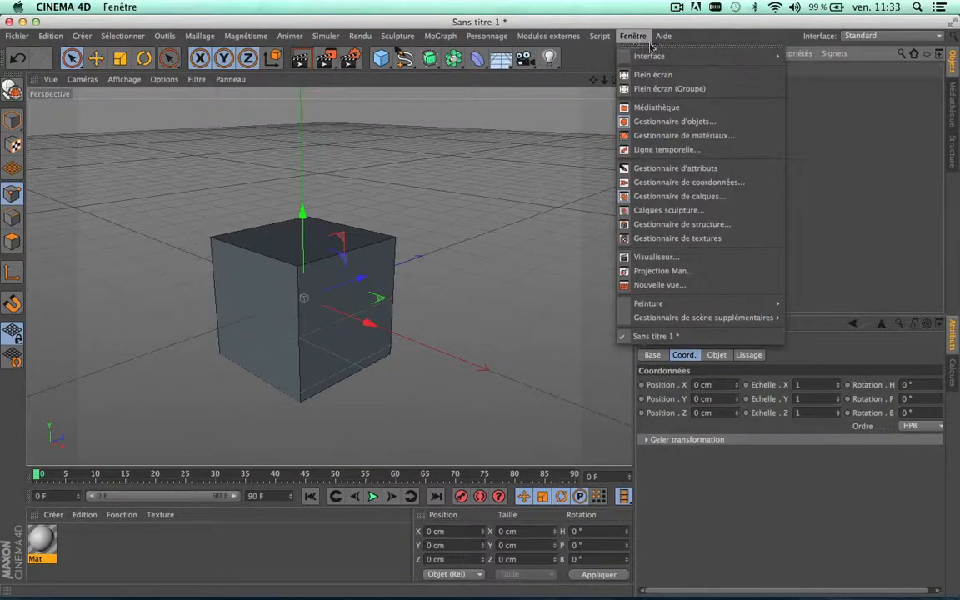
left_click(534, 164)
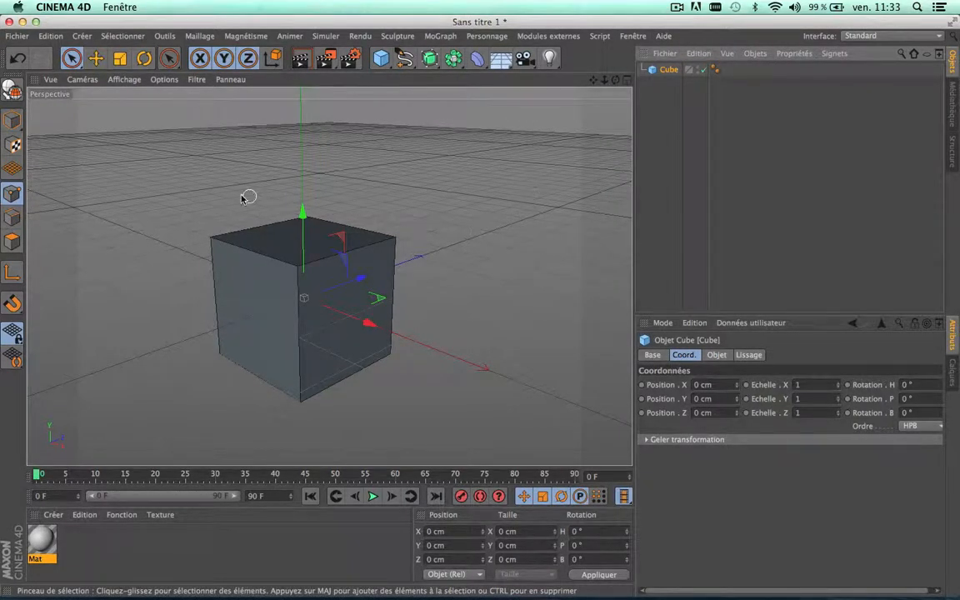
Step: Deselect the cube so that no object in the scene is active
scroll(172, 168, "up", 1)
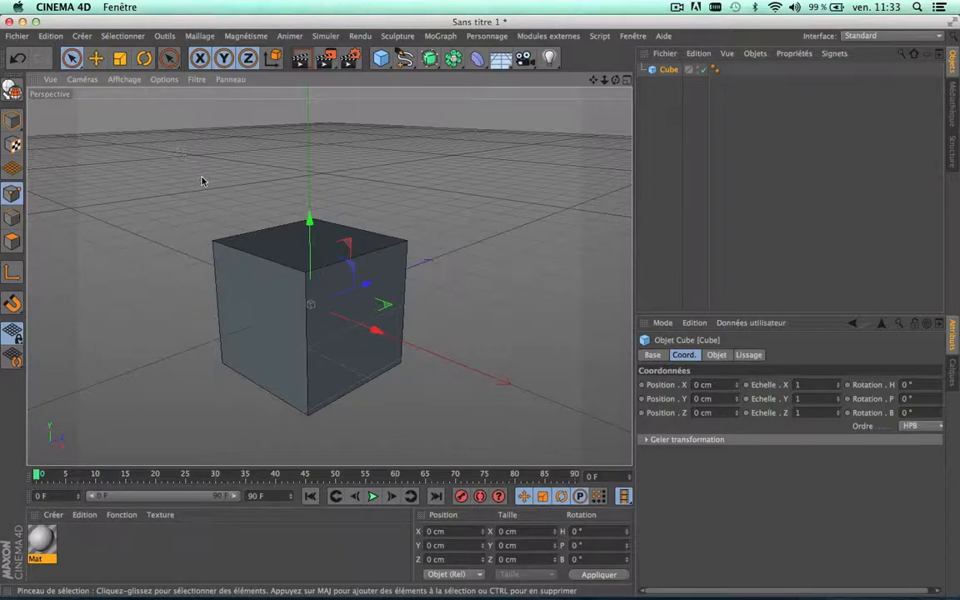
left_click(666, 120)
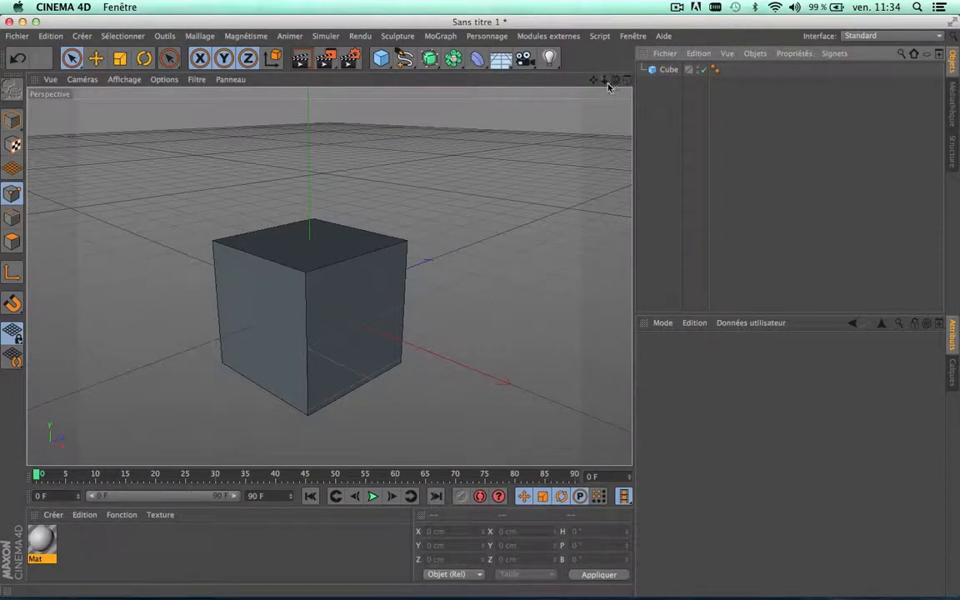
scroll(353, 356, "down", 3)
scroll(354, 356, "up", 5)
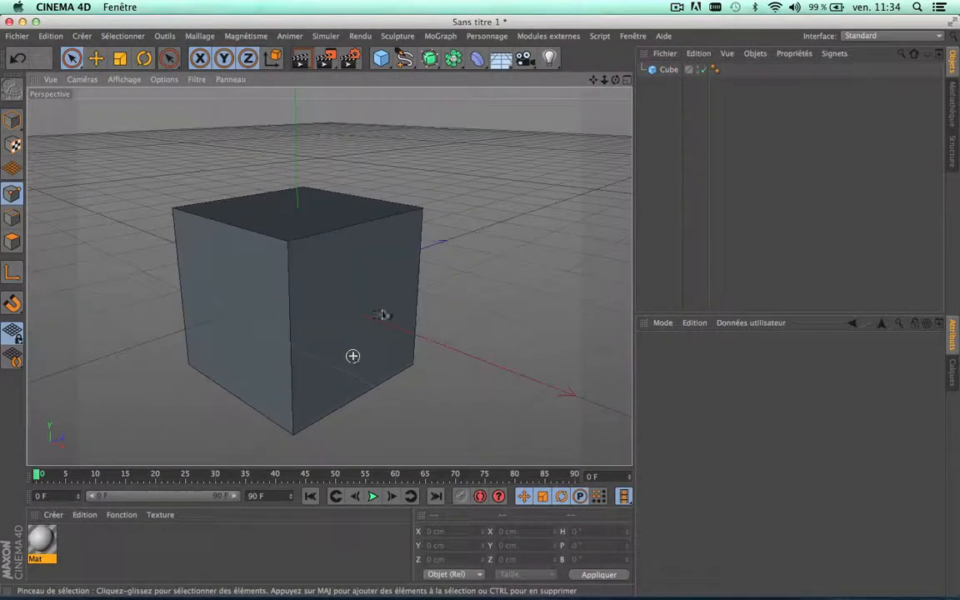
Step: Practise zooming in and out and panning the perspective view around the cube
scroll(350, 241, "down", 3)
scroll(350, 242, "up", 2)
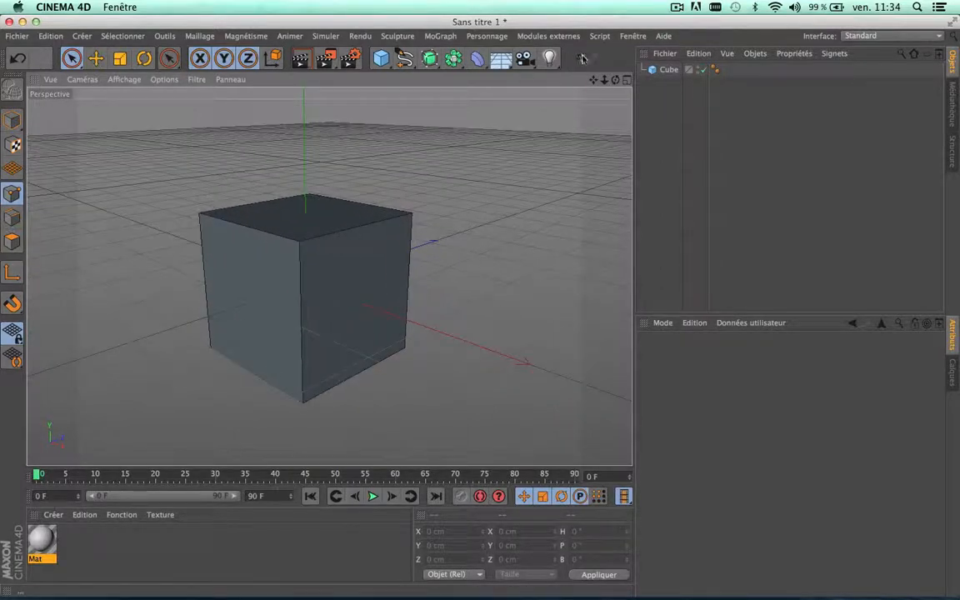
left_click_drag(593, 80, 620, 76)
scroll(470, 177, "down", 4)
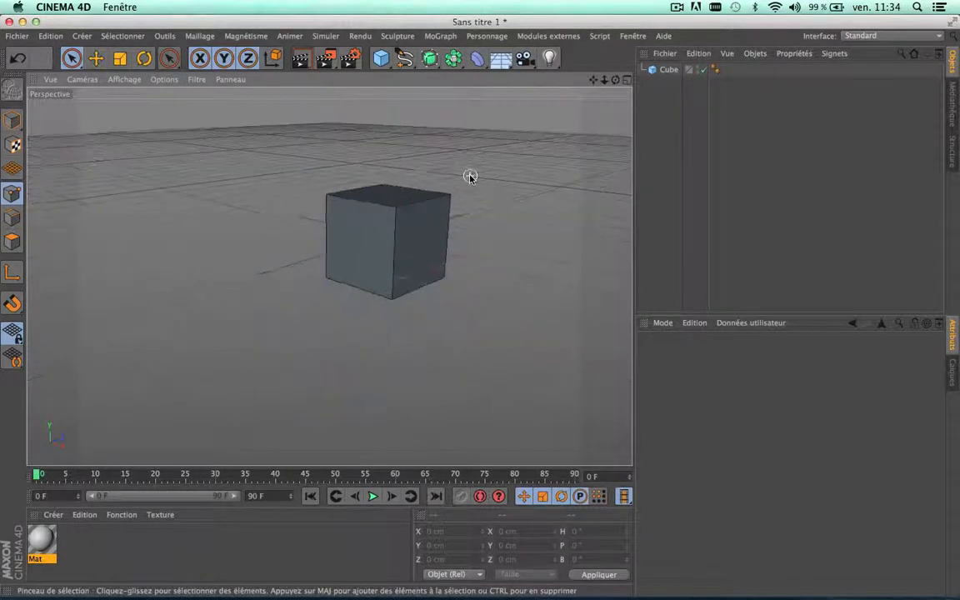
scroll(470, 176, "up", 4)
scroll(470, 176, "down", 3)
scroll(470, 177, "up", 4)
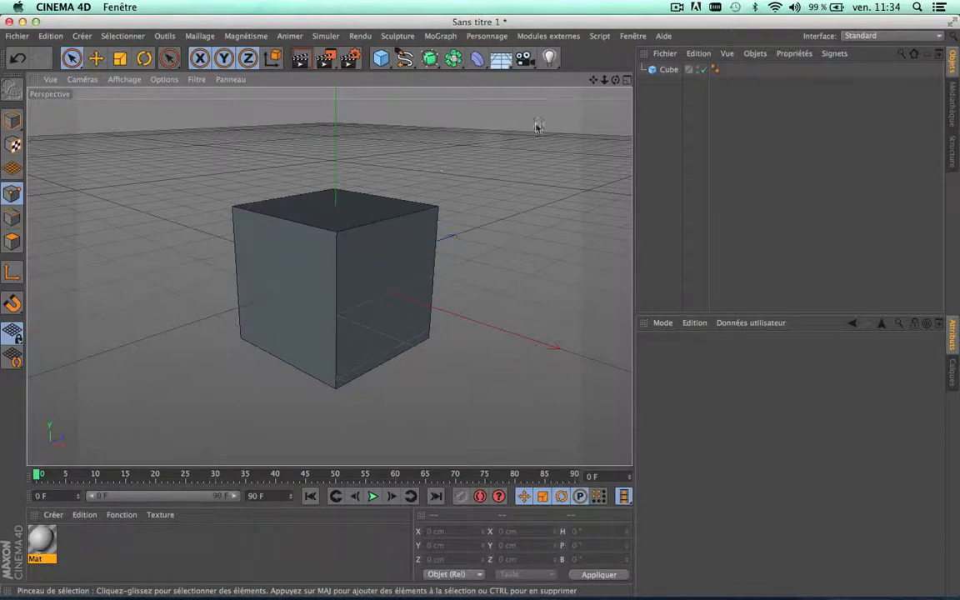
Step: Examine the axis context options and, with the cube selected, the Spline mesh commands
right_click(425, 153)
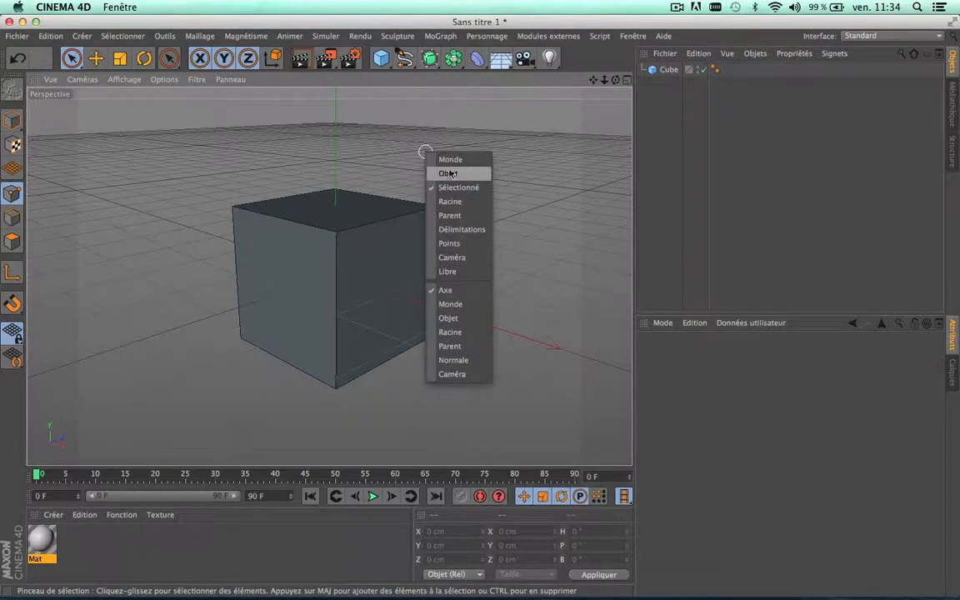
left_click(394, 174)
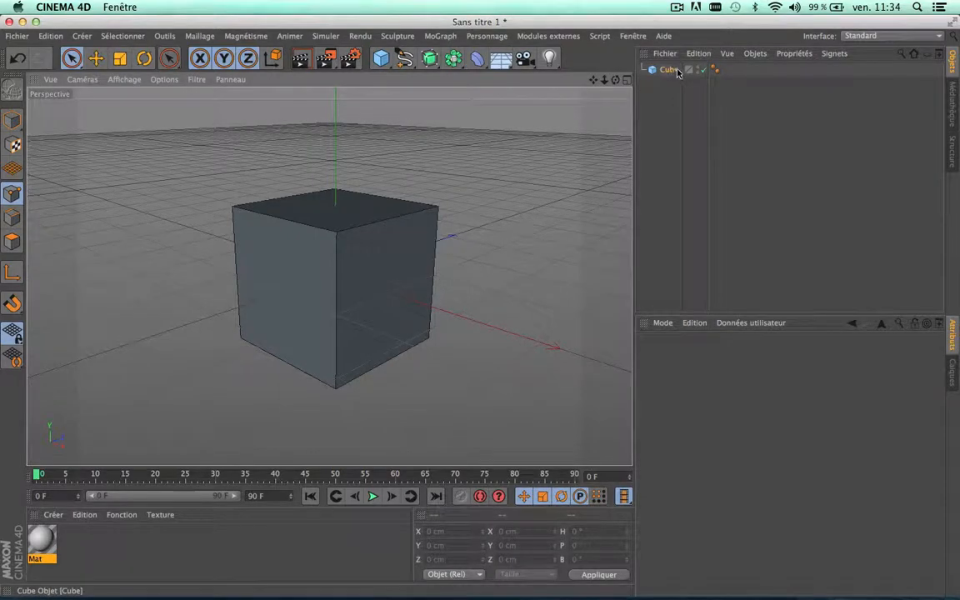
left_click(393, 233)
right_click(479, 113)
left_click(479, 112)
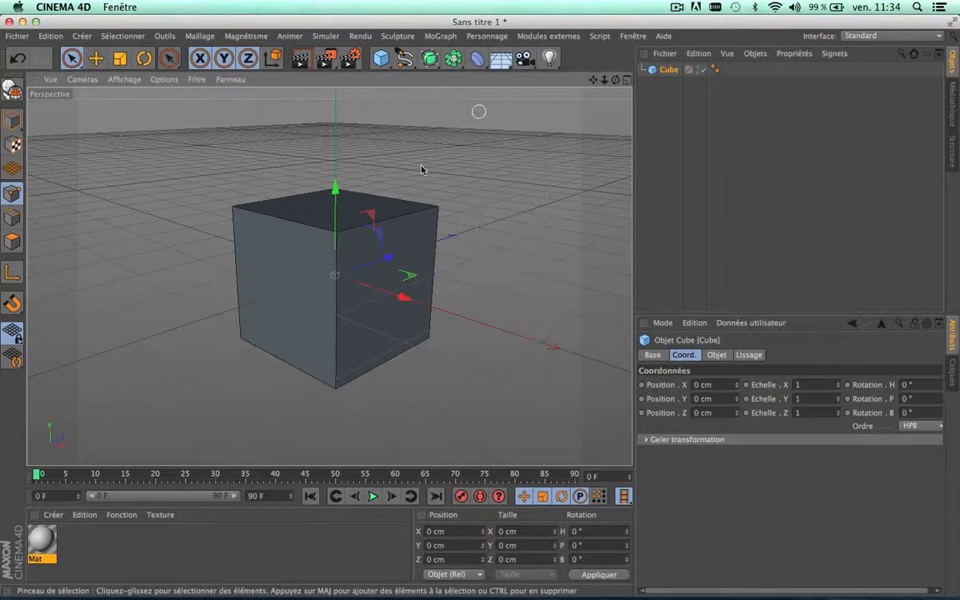
left_click(200, 36)
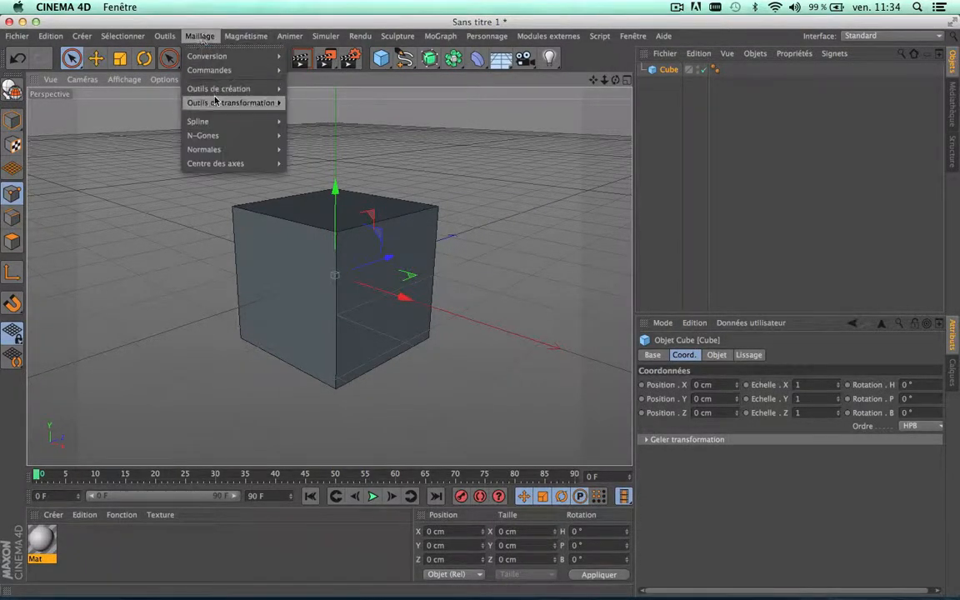
mouse_move(216, 126)
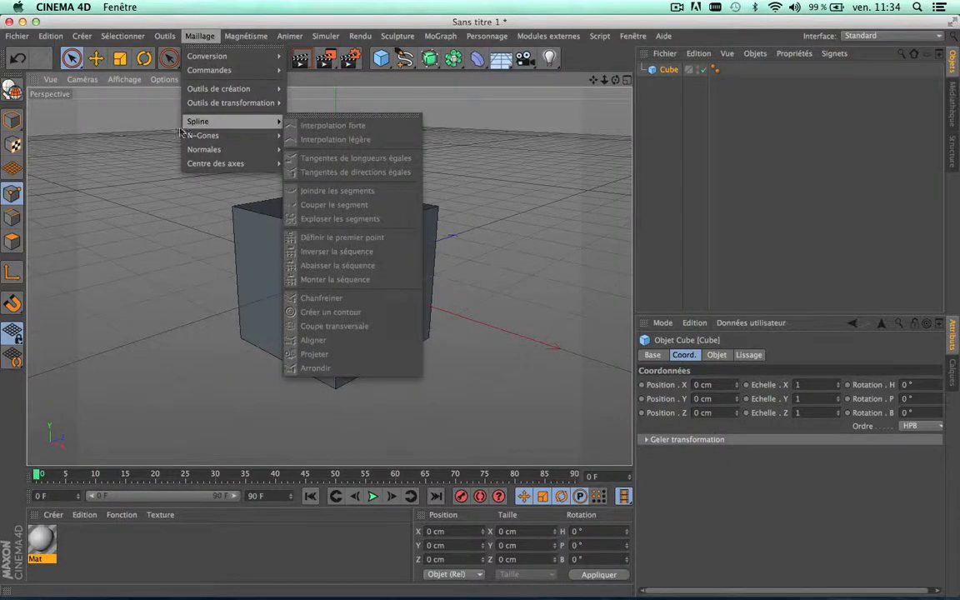
left_click(157, 143)
Step: Delete the existing cube and add a new cube primitive to the scene
left_click(669, 80)
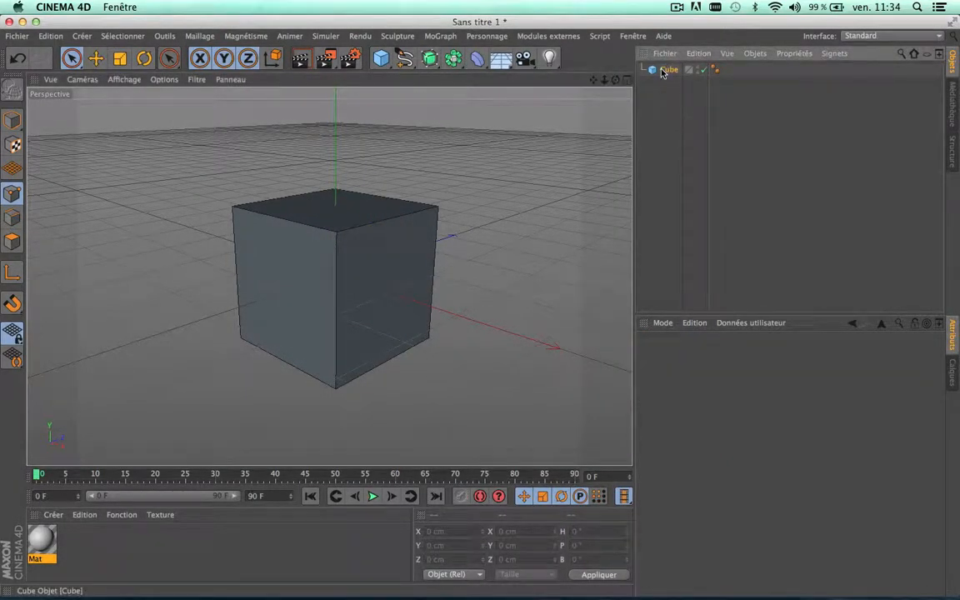
left_click(667, 70)
key("Delete")
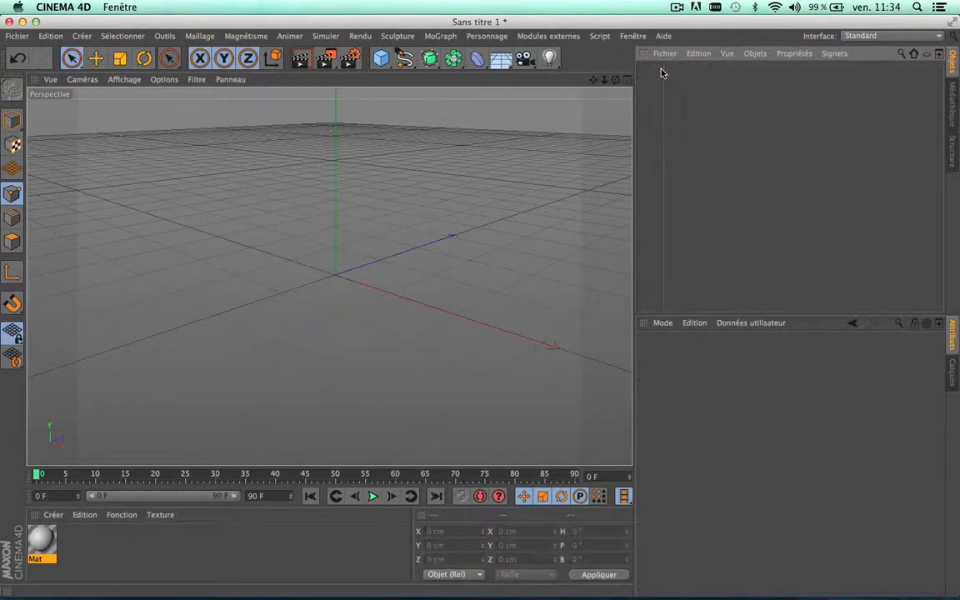
left_click(379, 60)
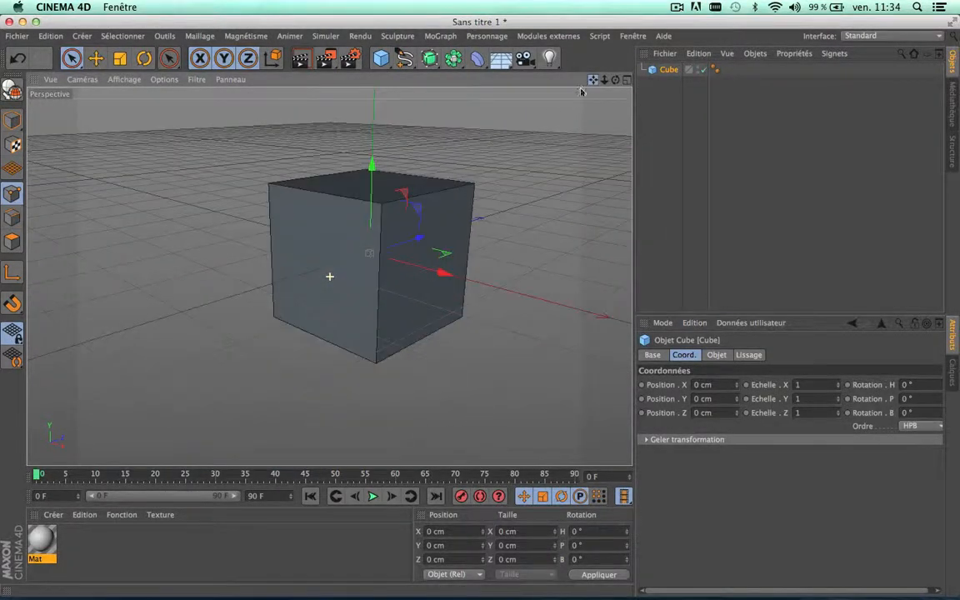
Step: Zoom, pan and orbit the perspective view to look at the new cube from different distances and angles
scroll(405, 244, "down", 3)
scroll(401, 243, "up", 2)
scroll(404, 248, "down", 2)
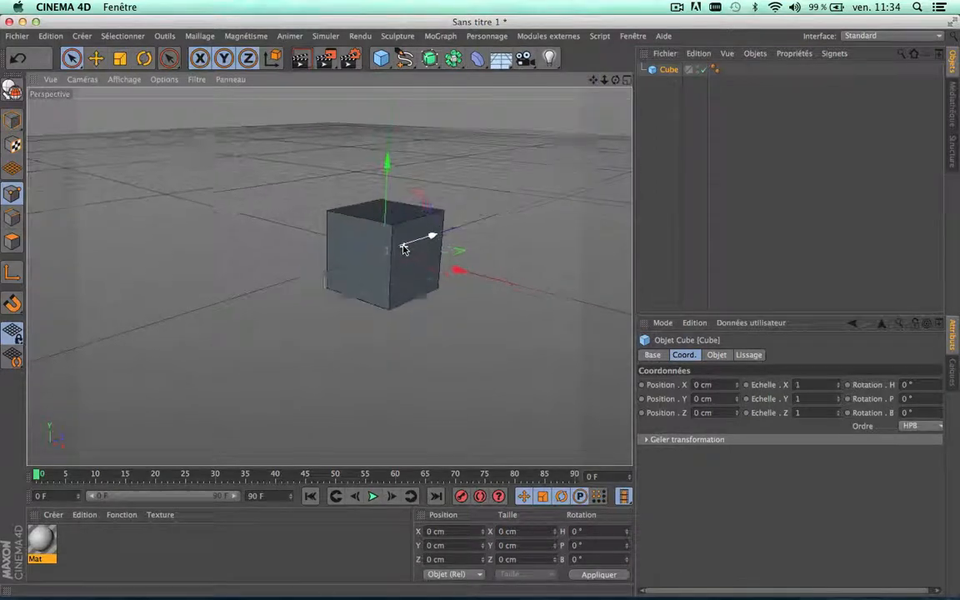
scroll(404, 246, "up", 3)
scroll(407, 243, "down", 1)
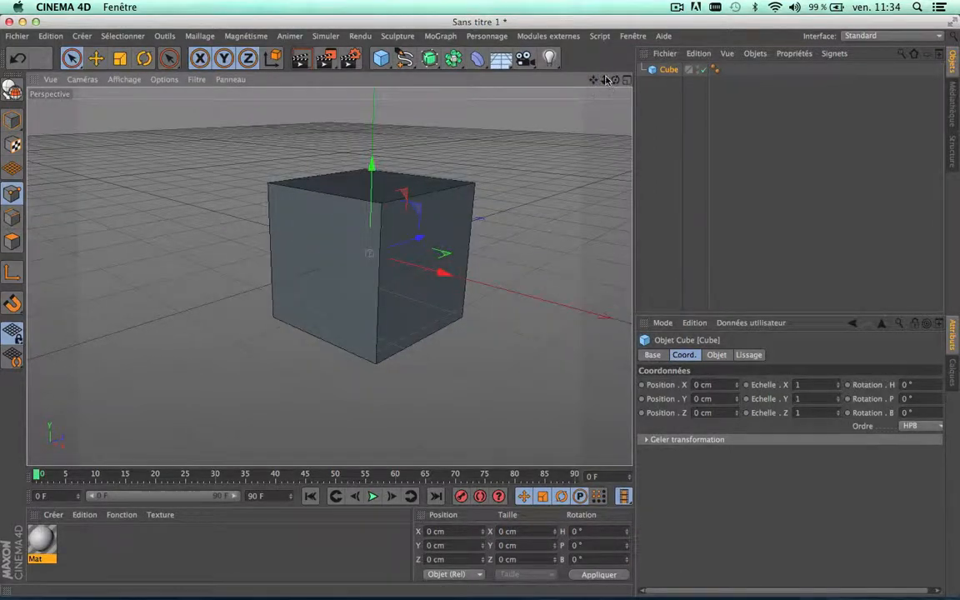
mouse_move(606, 79)
left_mouse_down()
mouse_move(546, 81)
mouse_move(578, 79)
mouse_move(598, 169)
mouse_move(630, 26)
mouse_move(536, 162)
mouse_move(647, 11)
mouse_move(605, 38)
mouse_move(518, 61)
mouse_move(547, 105)
mouse_move(578, 105)
mouse_move(621, 86)
mouse_move(510, 86)
left_mouse_up()
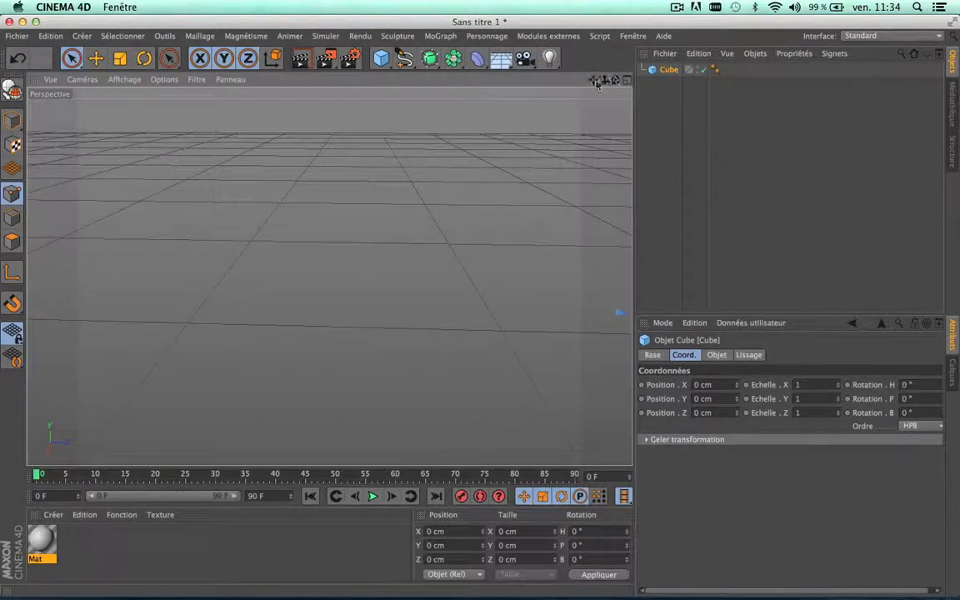
left_click_drag(596, 82, 482, 101)
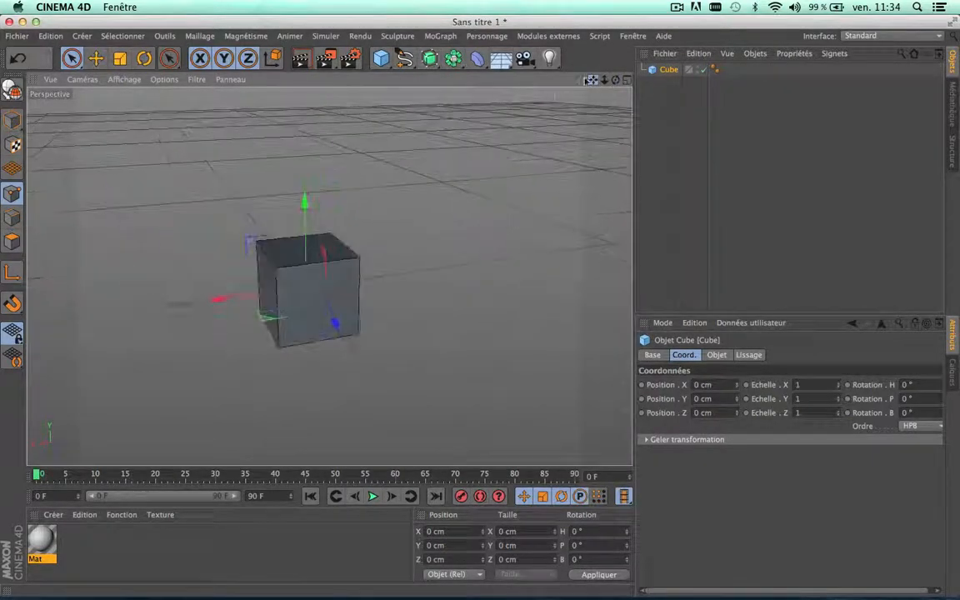
scroll(356, 207, "up", 5)
scroll(356, 207, "down", 3)
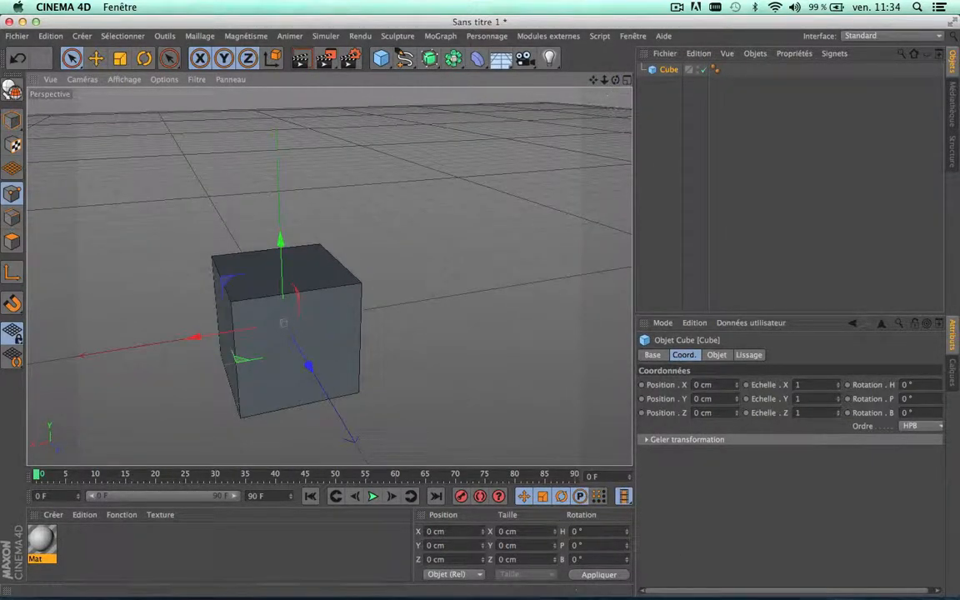
left_click_drag(616, 81, 954, 8)
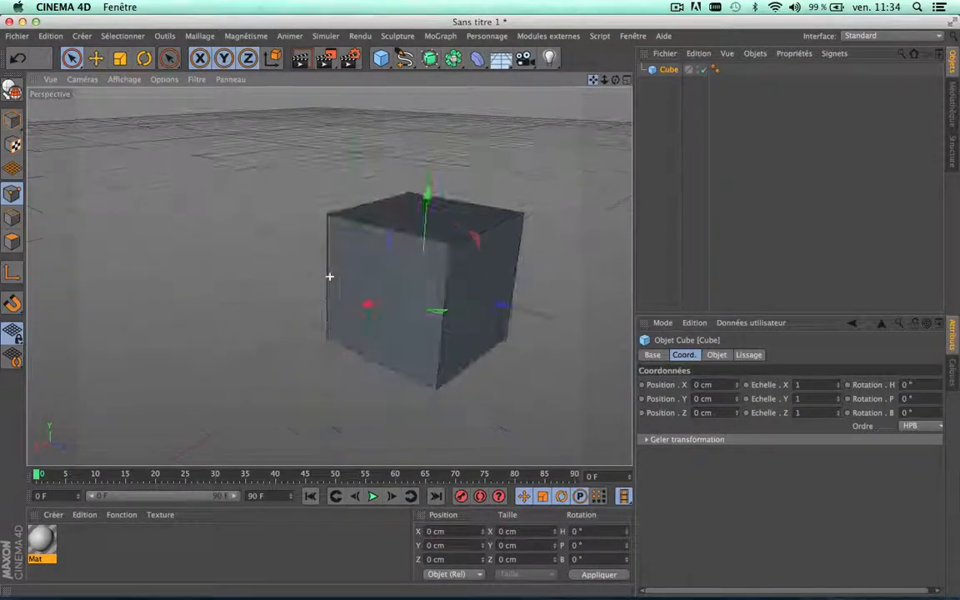
scroll(381, 197, "down", 5)
scroll(380, 196, "up", 5)
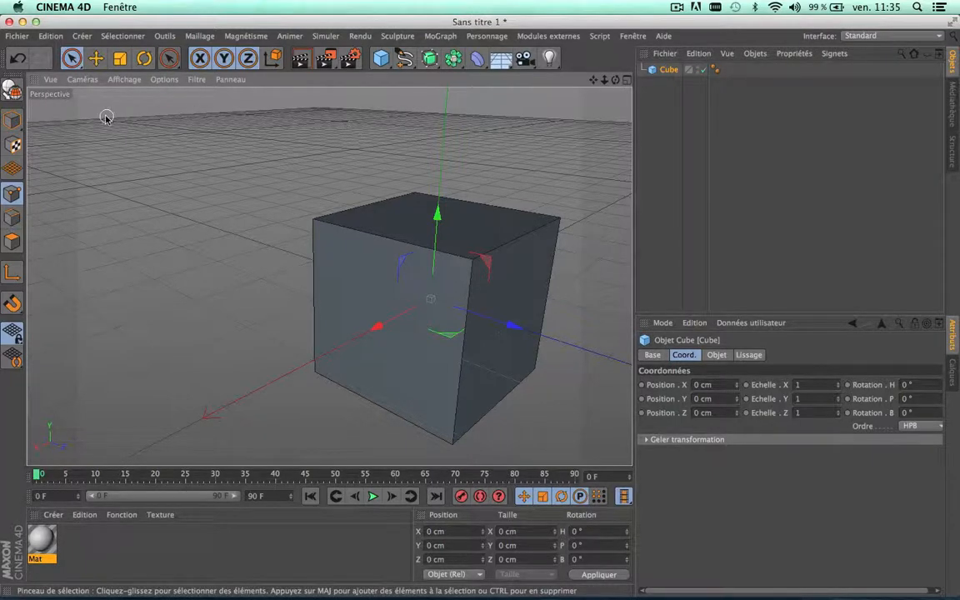
Step: Show the cube in the Parallèle projection and in the Gauche view
left_click(51, 80)
mouse_move(93, 84)
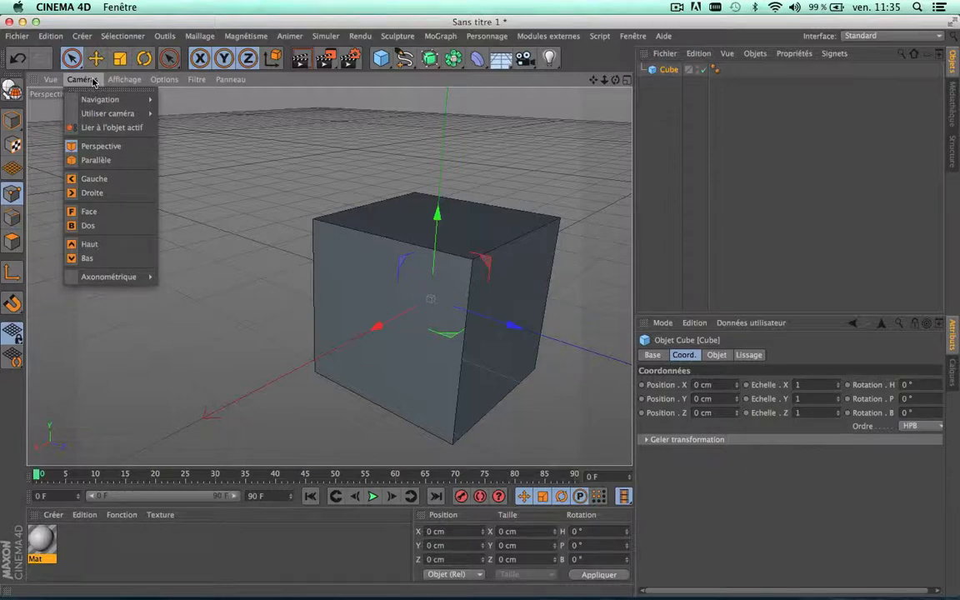
left_click(93, 160)
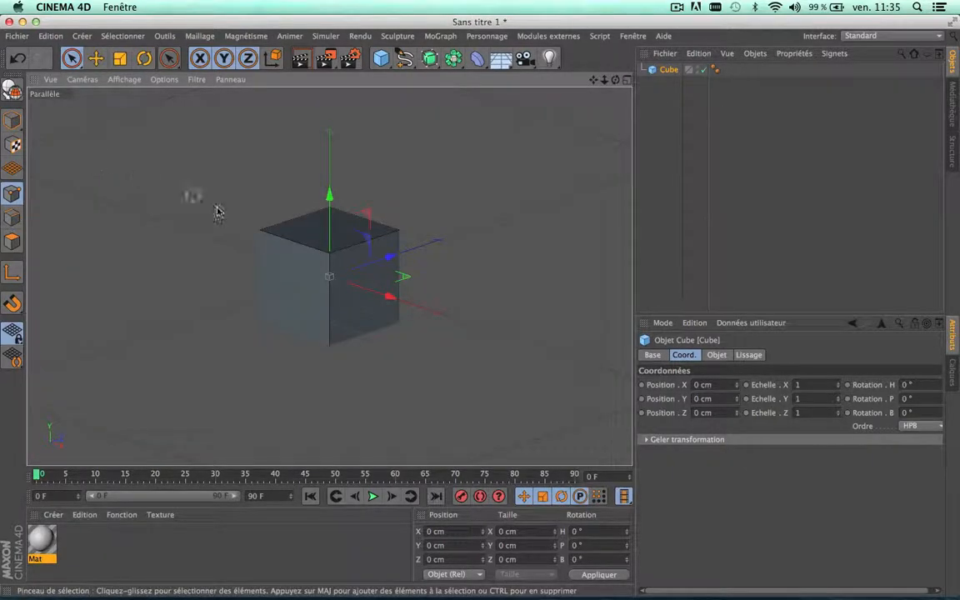
left_click(99, 81)
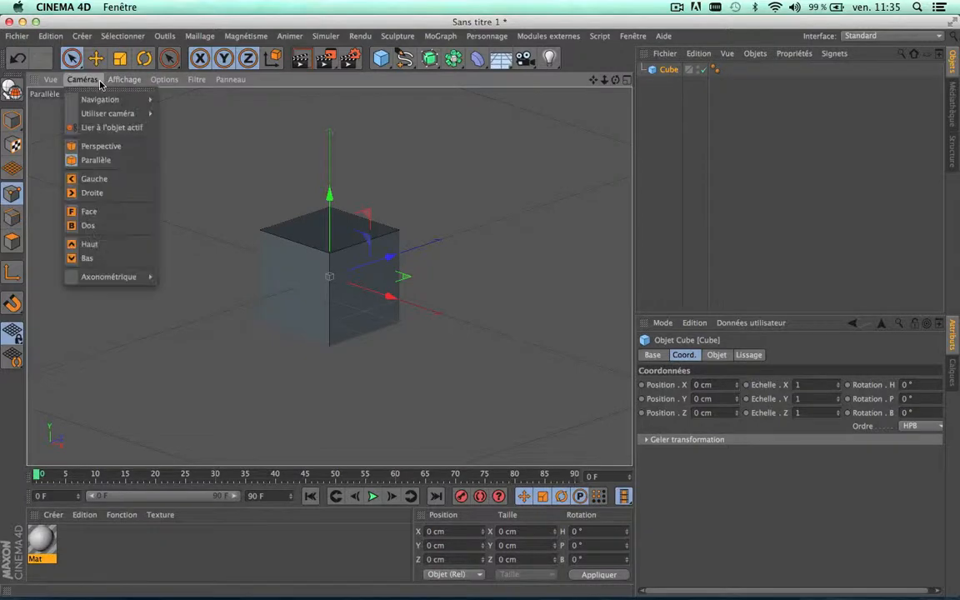
left_click(94, 179)
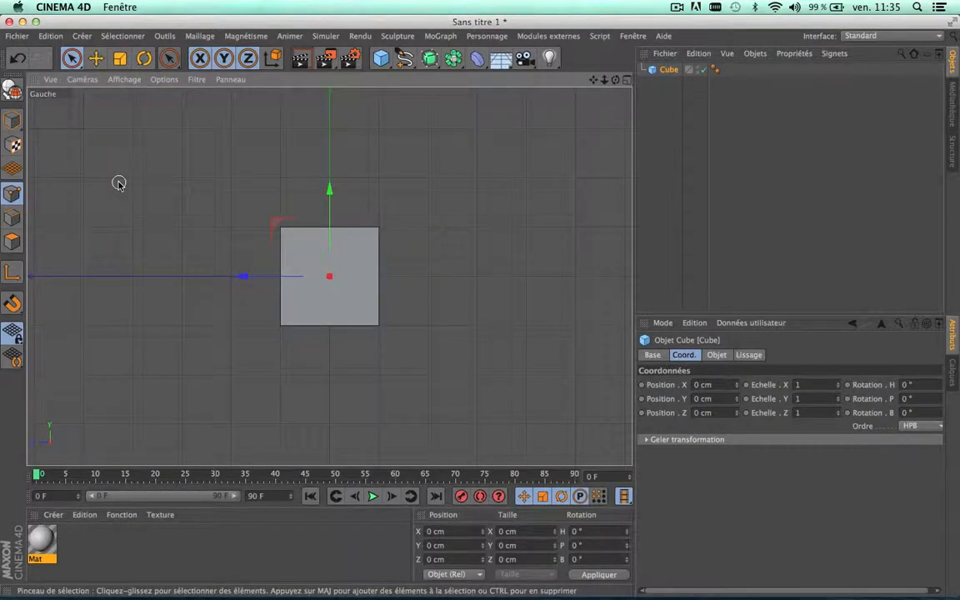
Step: Examine the available camera views and display modes, and return the view to Perspective
left_click(81, 82)
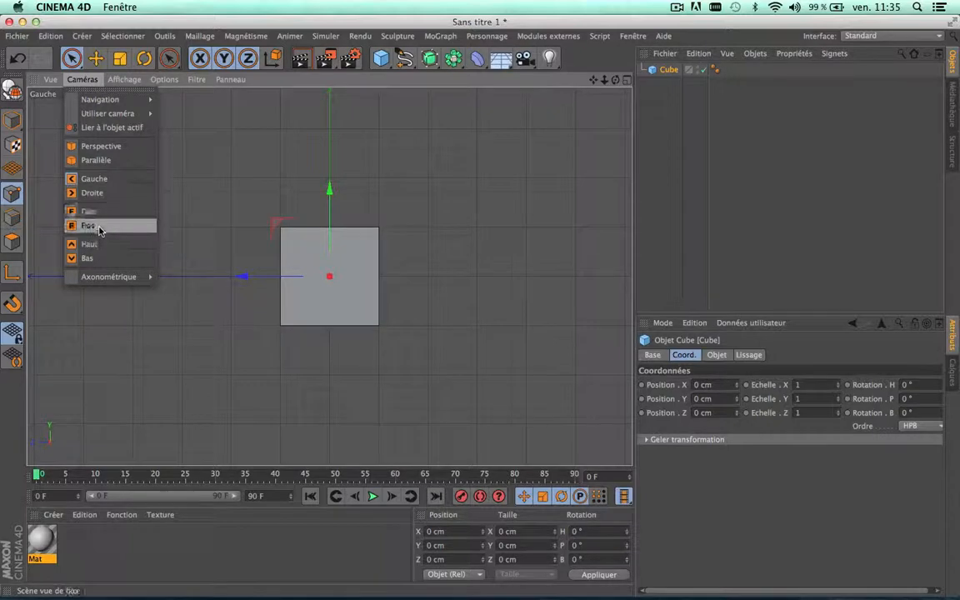
mouse_move(102, 281)
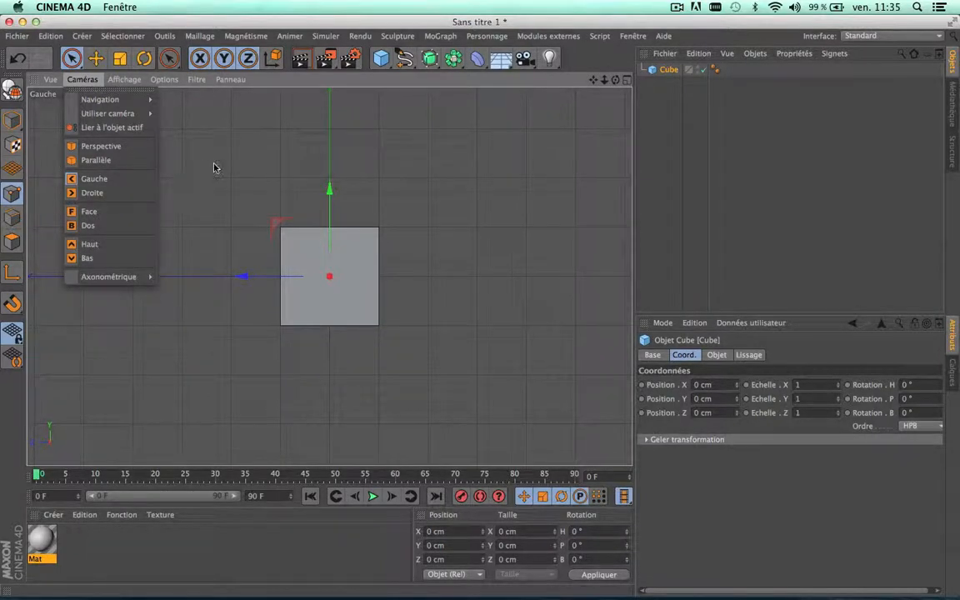
mouse_move(133, 80)
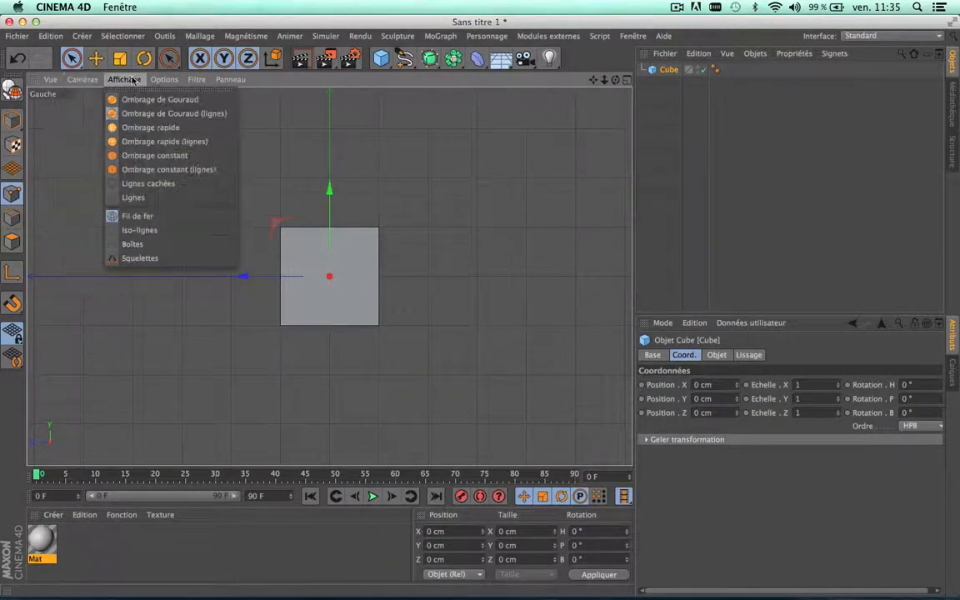
left_click(298, 172)
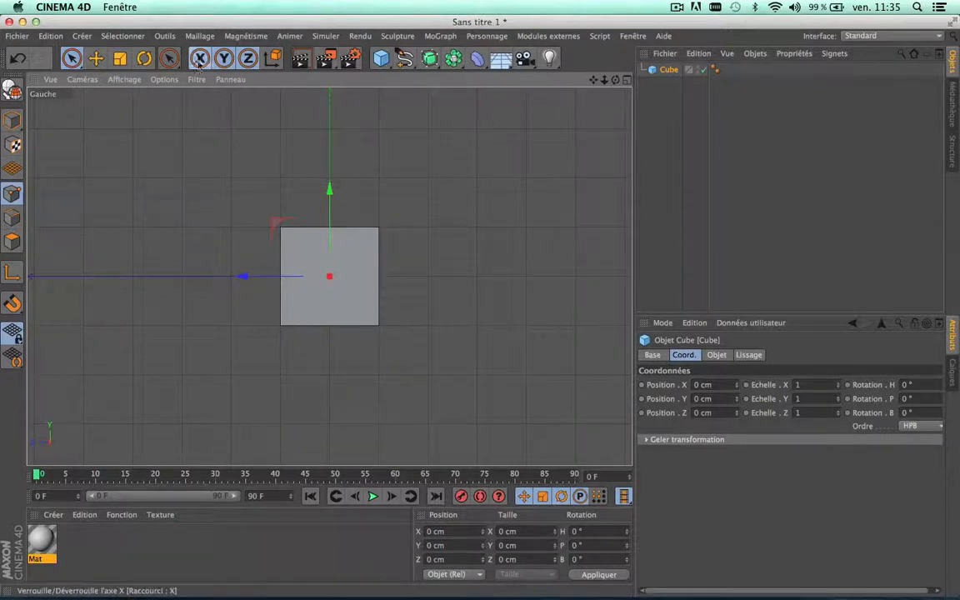
left_click(83, 79)
left_click(105, 147)
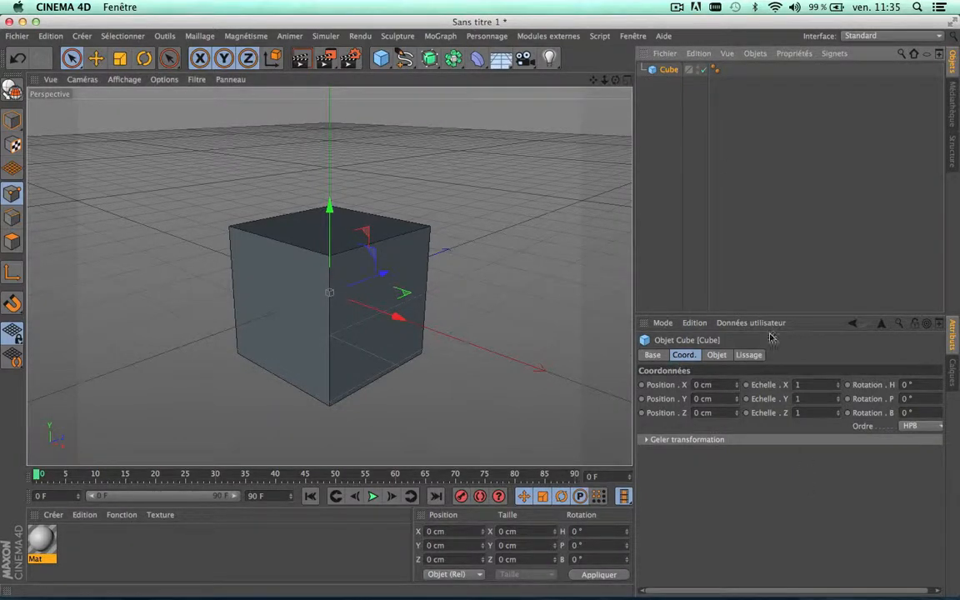
Step: Set the cube's segments to 5 in X and 8 in Y
left_click(718, 355)
mouse_move(832, 386)
left_mouse_down()
mouse_move(832, 362)
mouse_move(831, 388)
left_mouse_up()
scroll(319, 276, "up", 2)
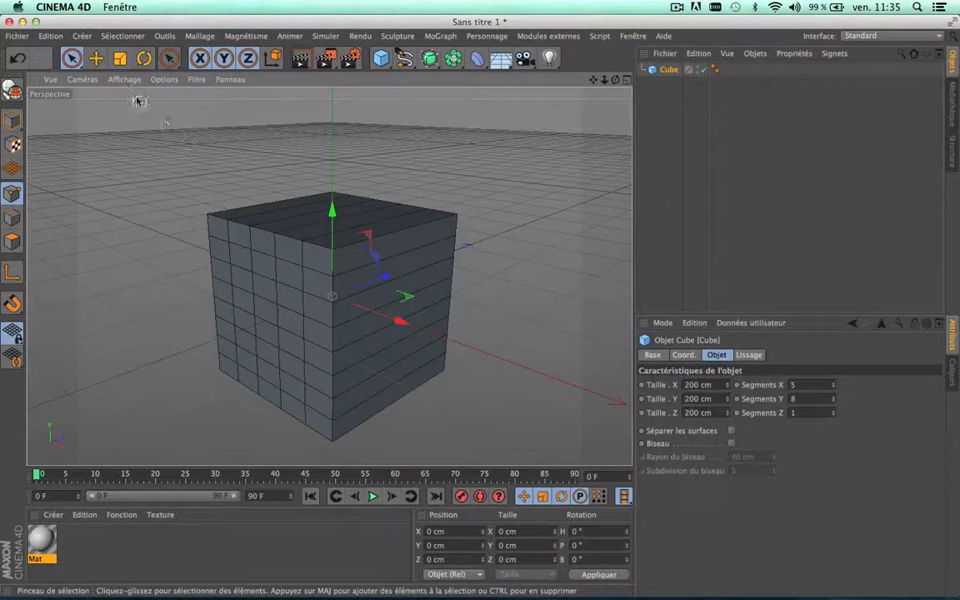
Step: Compare the cube in Ombrage de Gouraud without lines and in Ombrage de Gouraud (lignes)
left_click(124, 79)
left_click(142, 97)
scroll(259, 229, "up", 3)
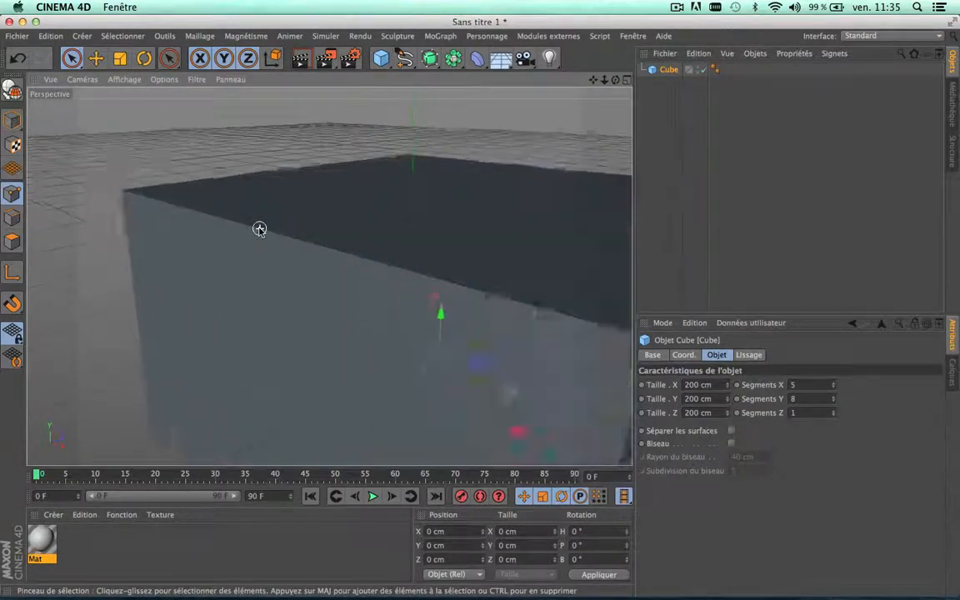
scroll(259, 229, "down", 4)
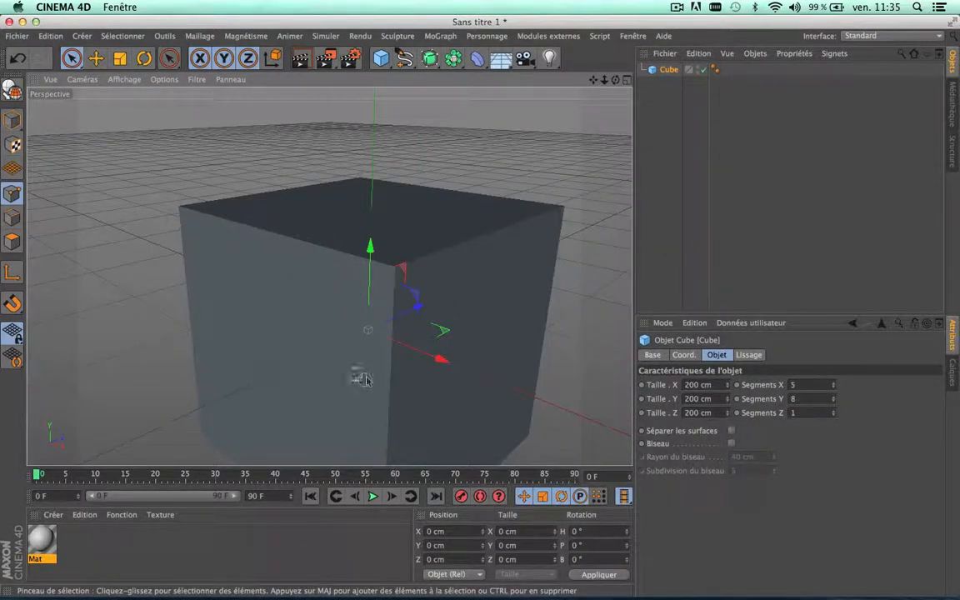
left_click(124, 79)
left_click(134, 114)
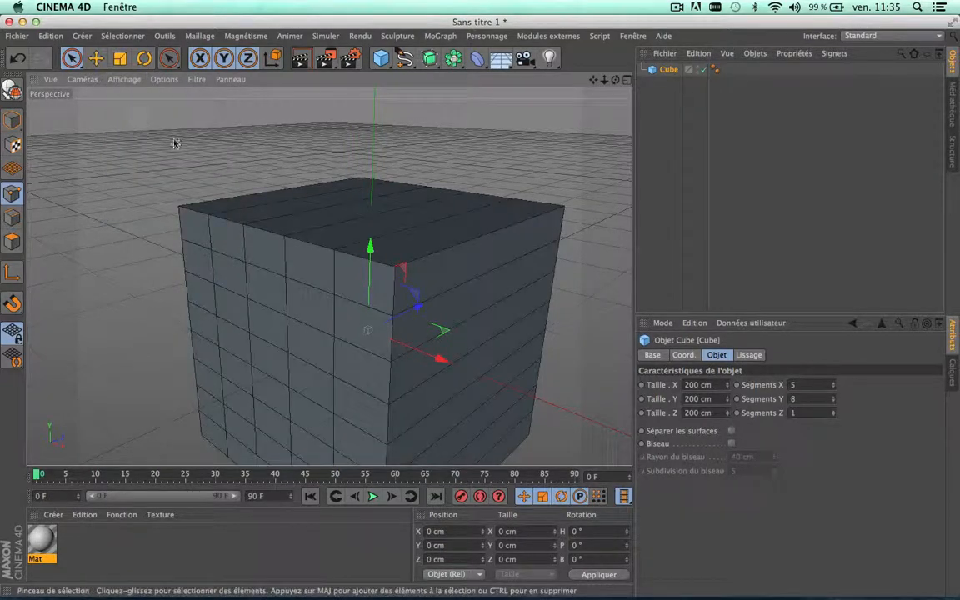
Step: Switch the cube's display through Ombrage rapide and Ombrage rapide (lignes) to Ombrage constant
left_click(123, 79)
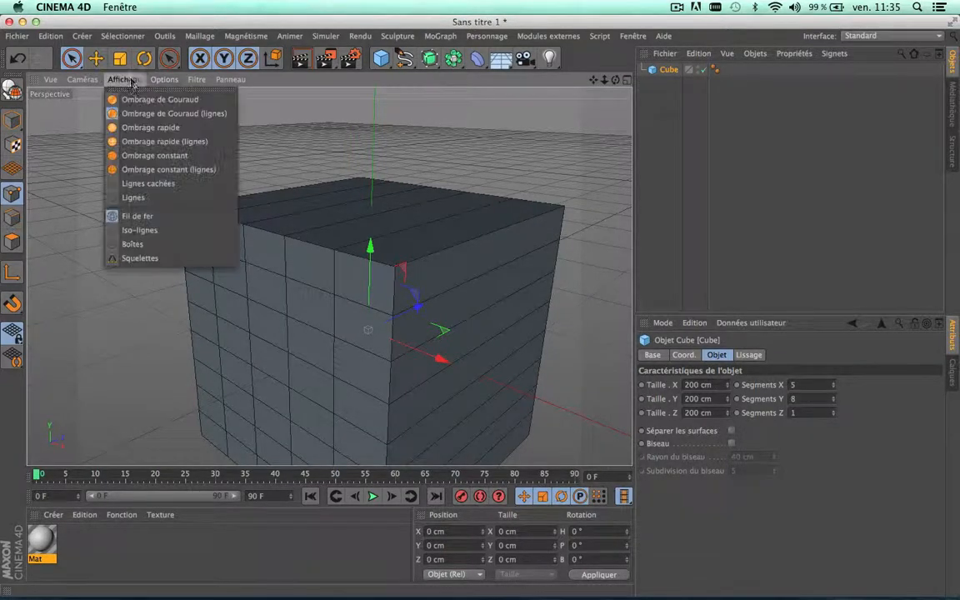
left_click(153, 127)
left_click(124, 79)
left_click(143, 138)
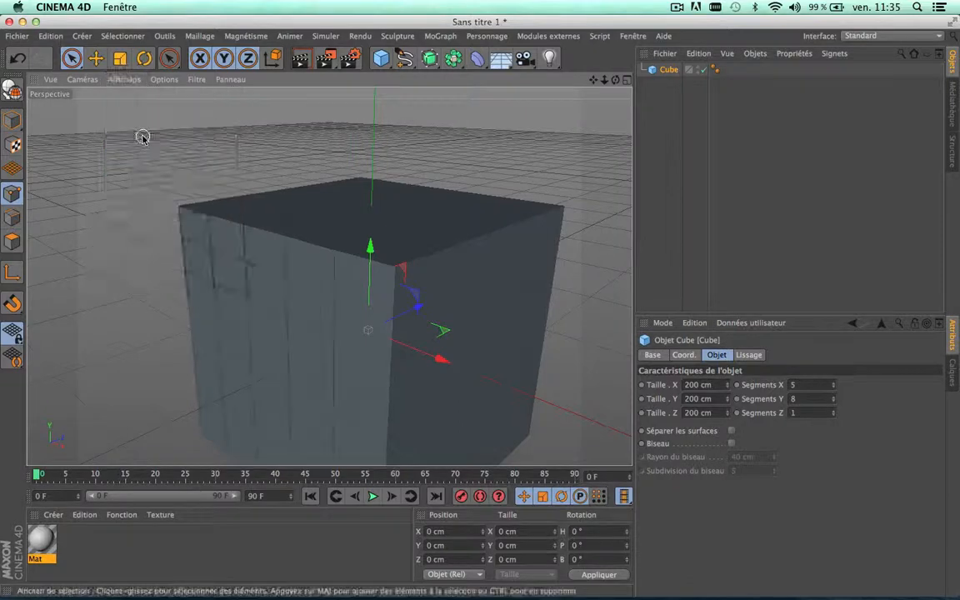
left_click(127, 81)
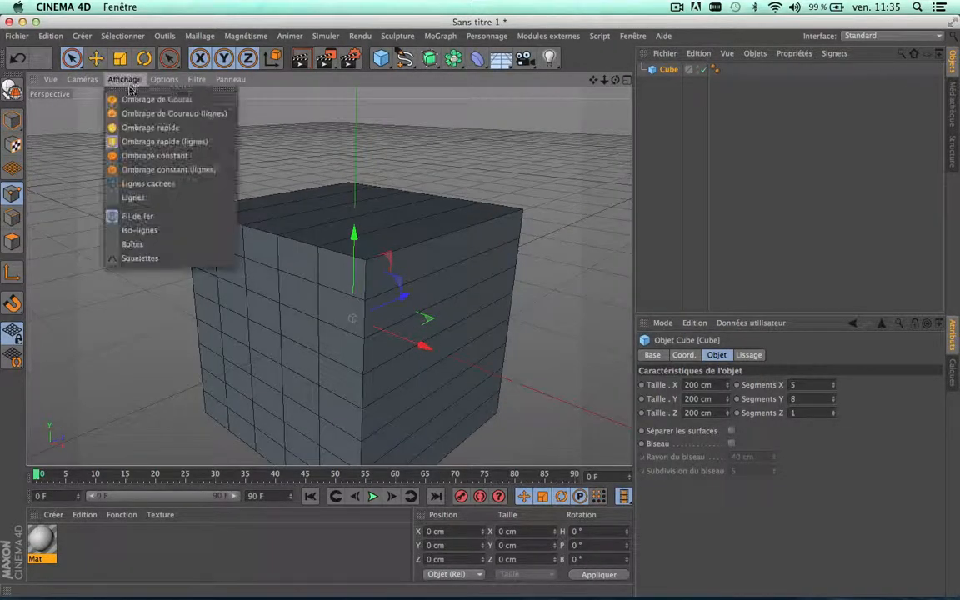
left_click(145, 155)
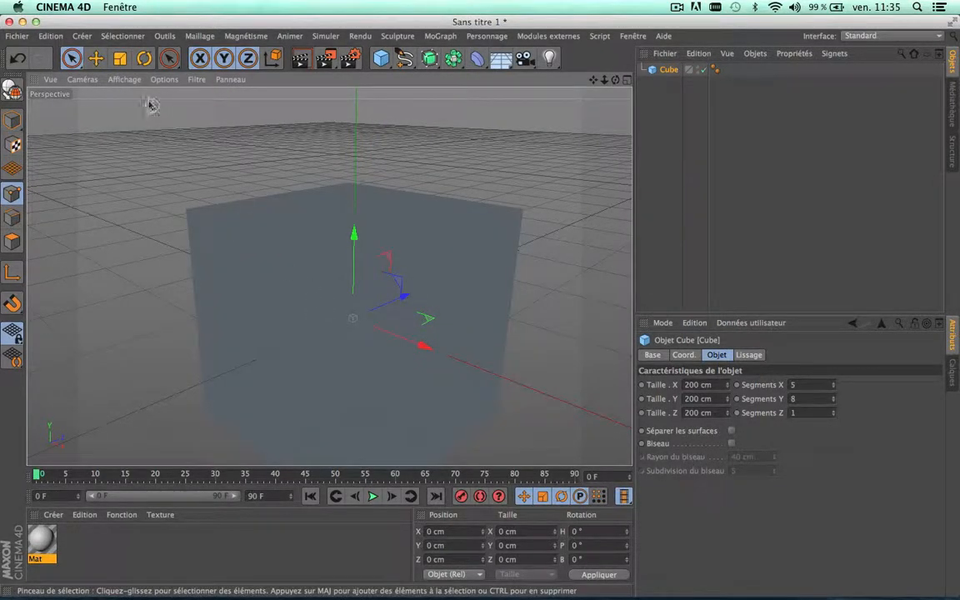
Step: Compare the cube's display in Ombrage constant (lignes) and in Lignes mode
left_click(124, 79)
left_click(141, 139)
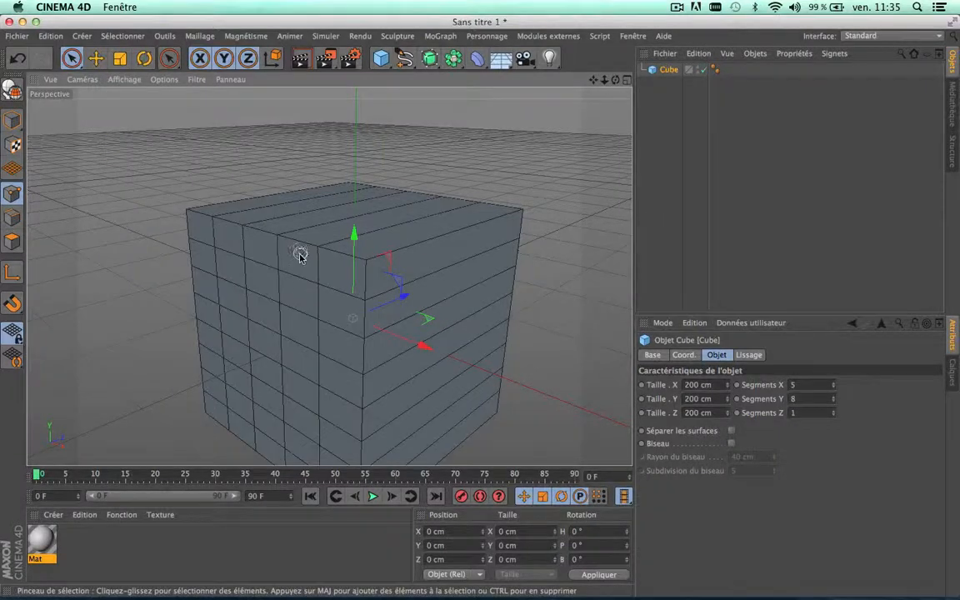
scroll(301, 254, "down", 2)
scroll(300, 254, "up", 3)
left_click(127, 82)
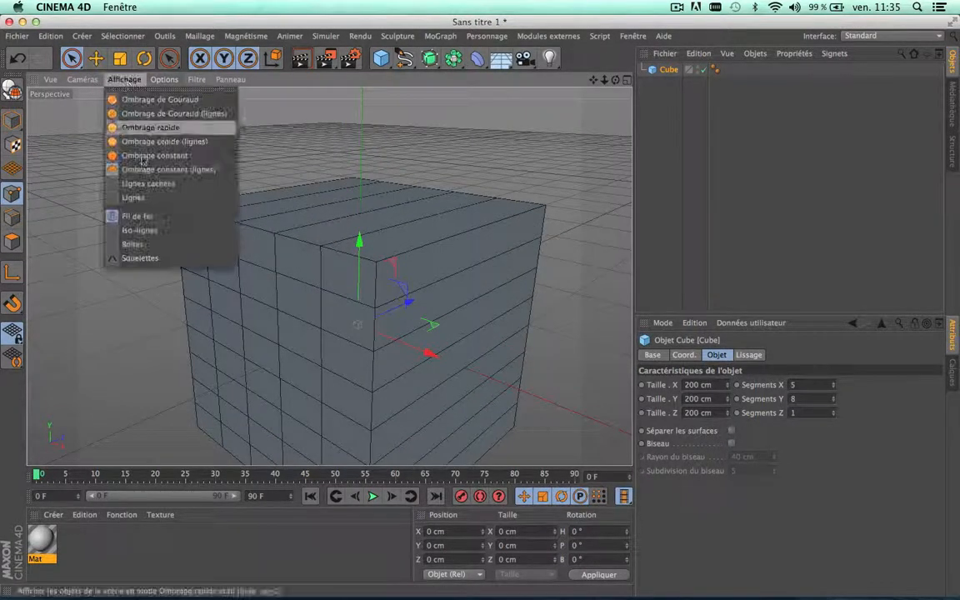
left_click(134, 198)
scroll(300, 302, "down", 2)
scroll(299, 303, "up", 2)
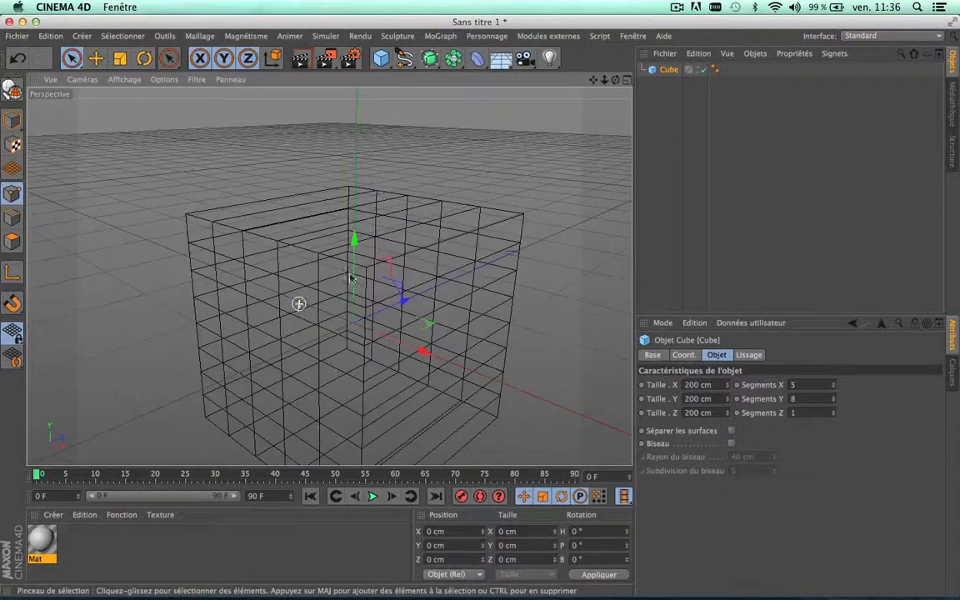
Step: Raise the cube along its Y axis and show it in Lignes cachées mode
left_click_drag(353, 256, 358, 180)
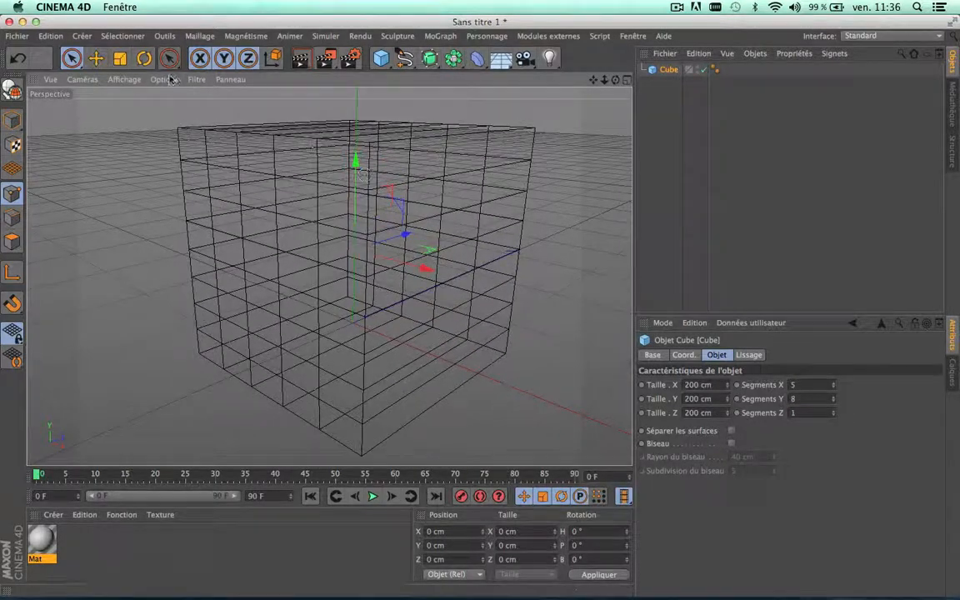
left_click(130, 81)
left_click(149, 183)
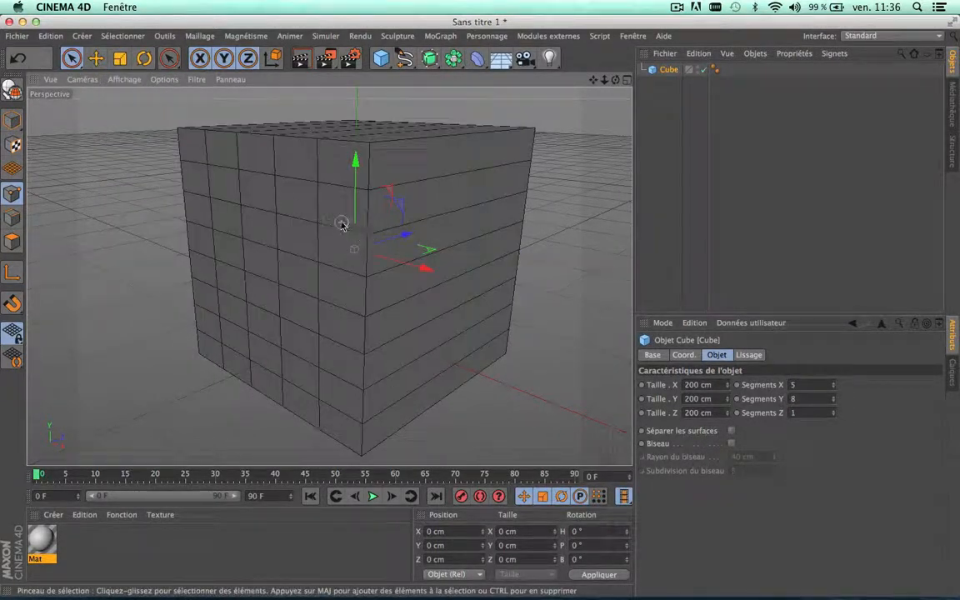
scroll(340, 223, "up", 4)
scroll(341, 223, "down", 4)
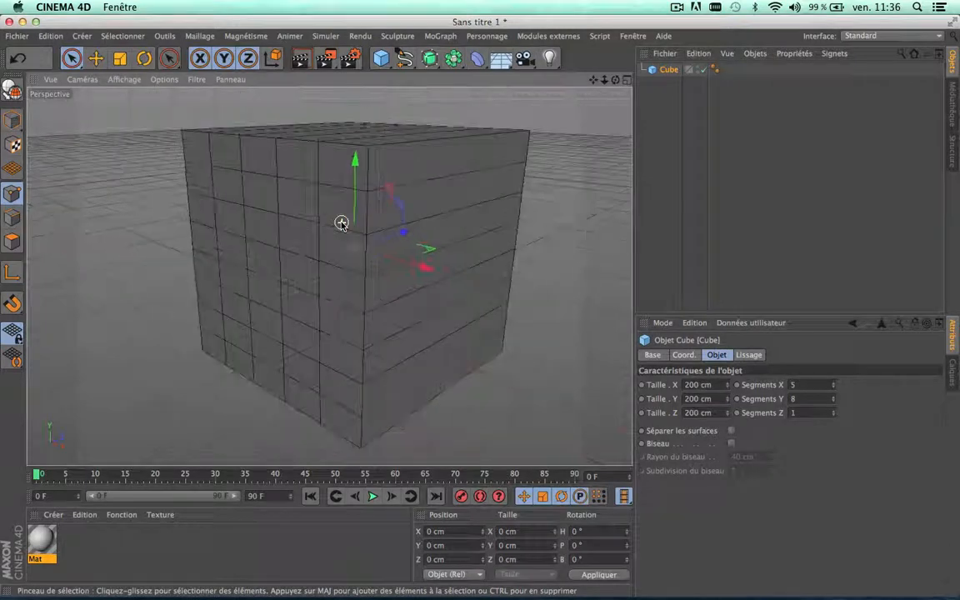
Step: Add a second cube and move it along the Z axis so it sticks out behind the first one
left_click(381, 59)
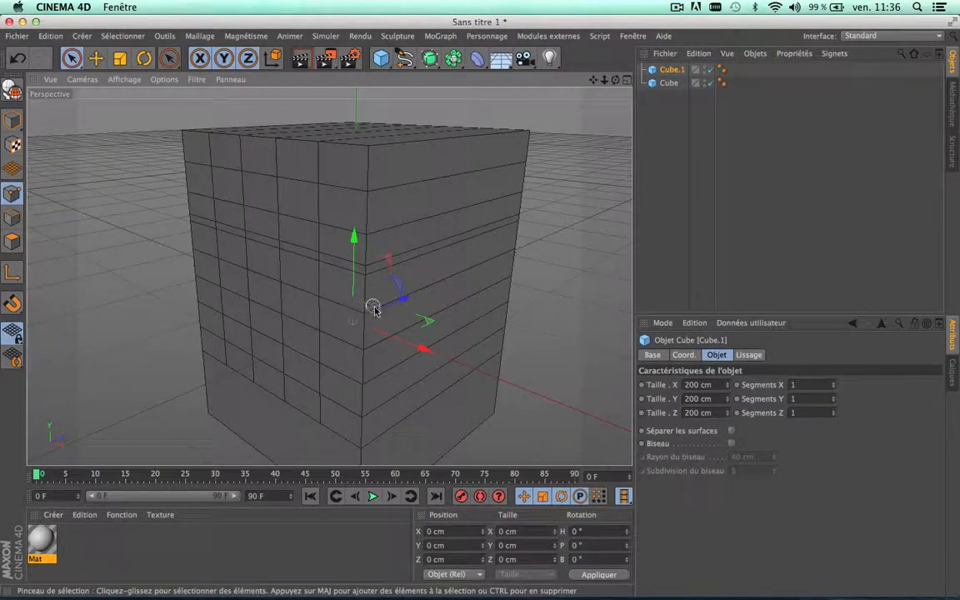
left_click_drag(374, 310, 447, 263)
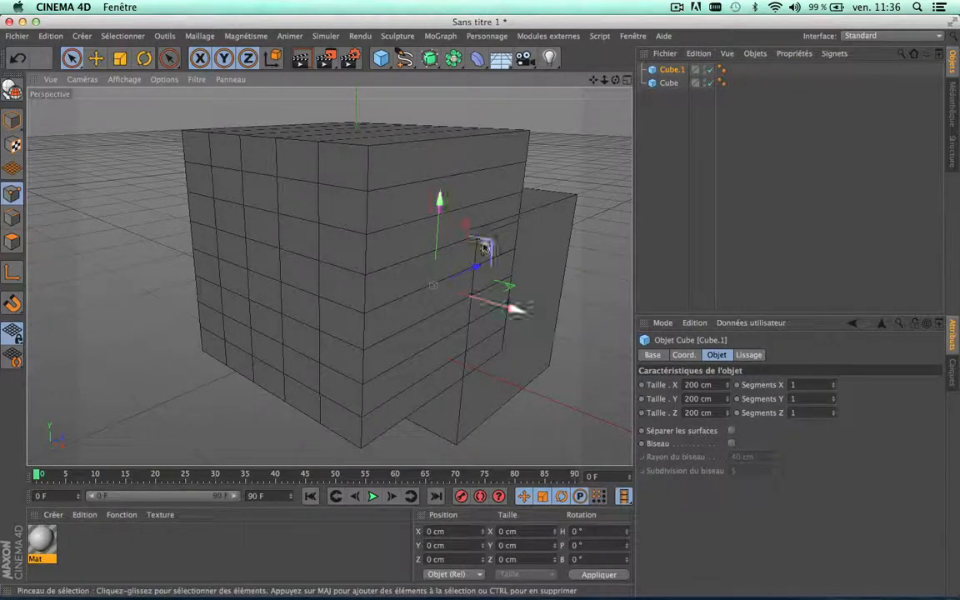
Step: View the two cubes as Iso-lignes, as Boîtes and as Squelettes
left_click(125, 79)
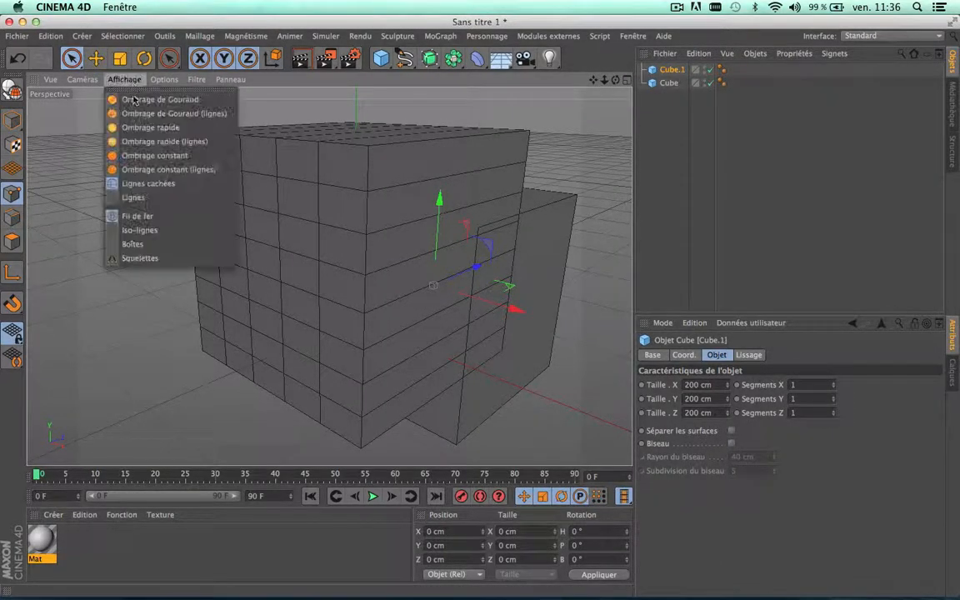
left_click(137, 227)
left_click(129, 80)
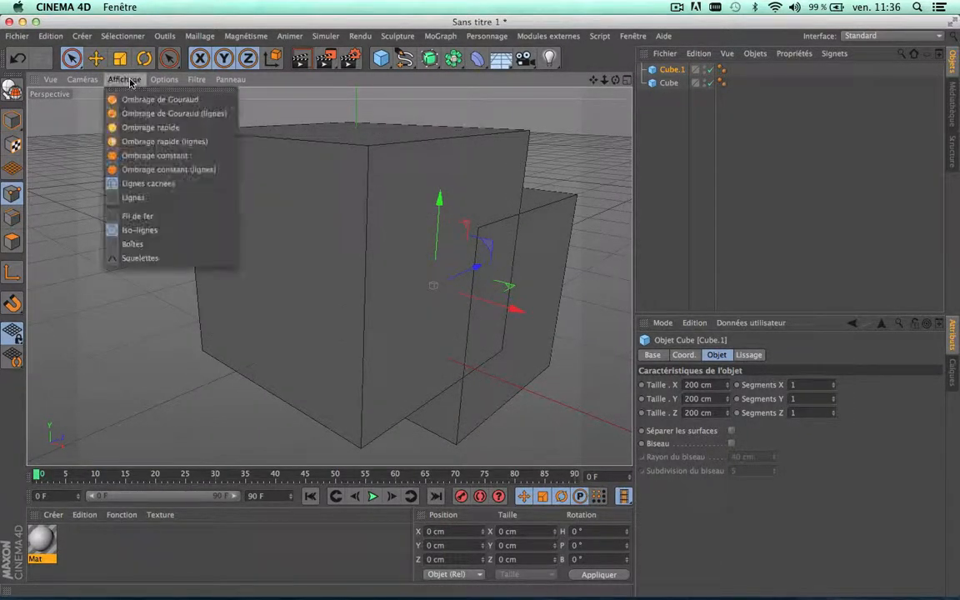
left_click(139, 239)
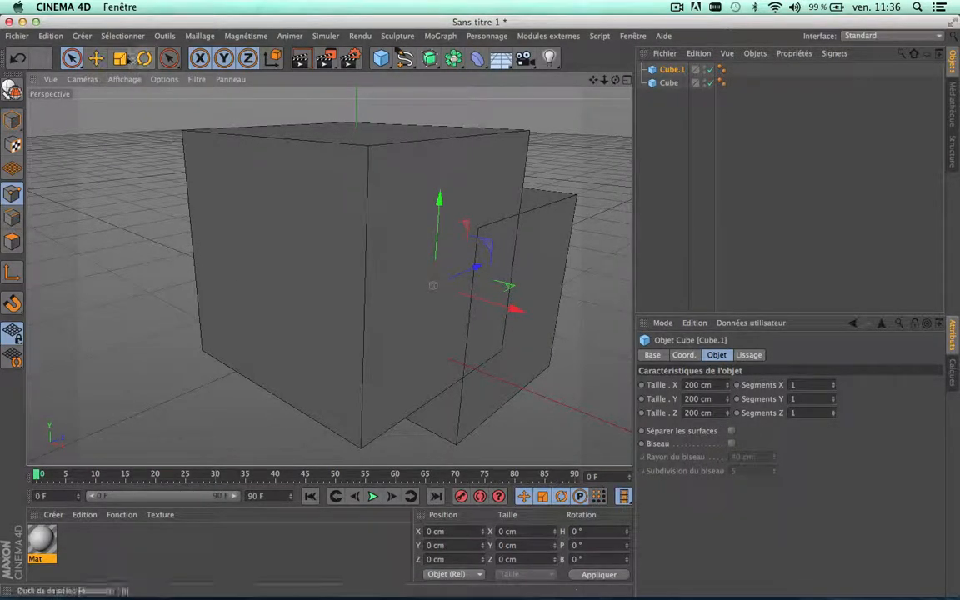
left_click(125, 79)
left_click(130, 259)
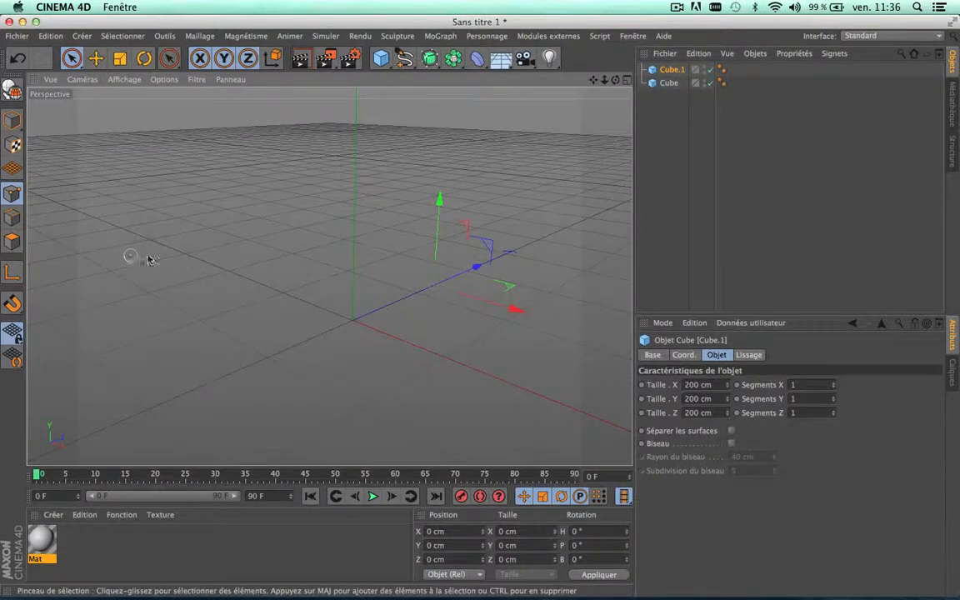
Step: Set the viewport display to Ombrage de Gouraud (lignes) with the Fil de fer style
left_click(127, 80)
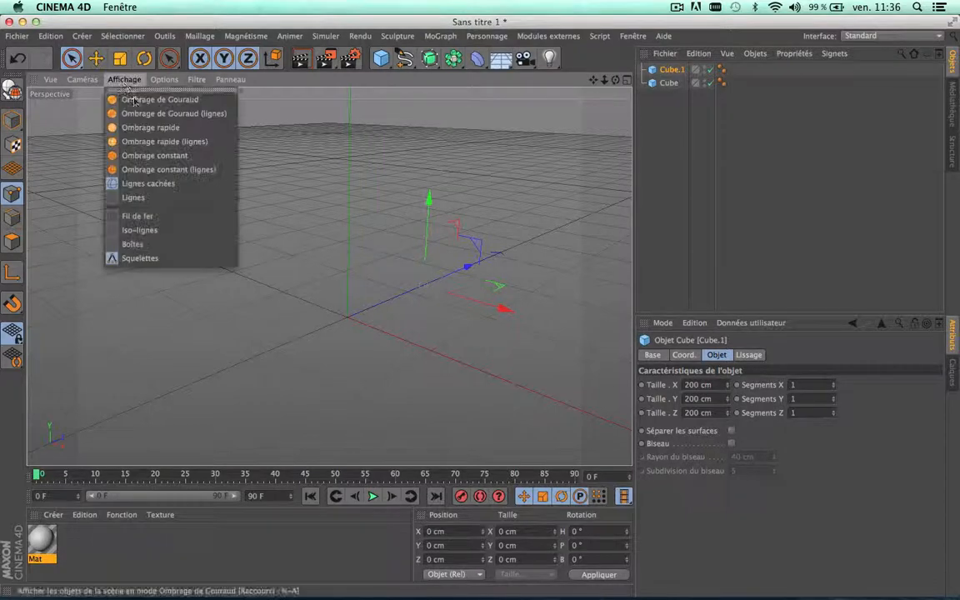
left_click(163, 113)
left_click(124, 80)
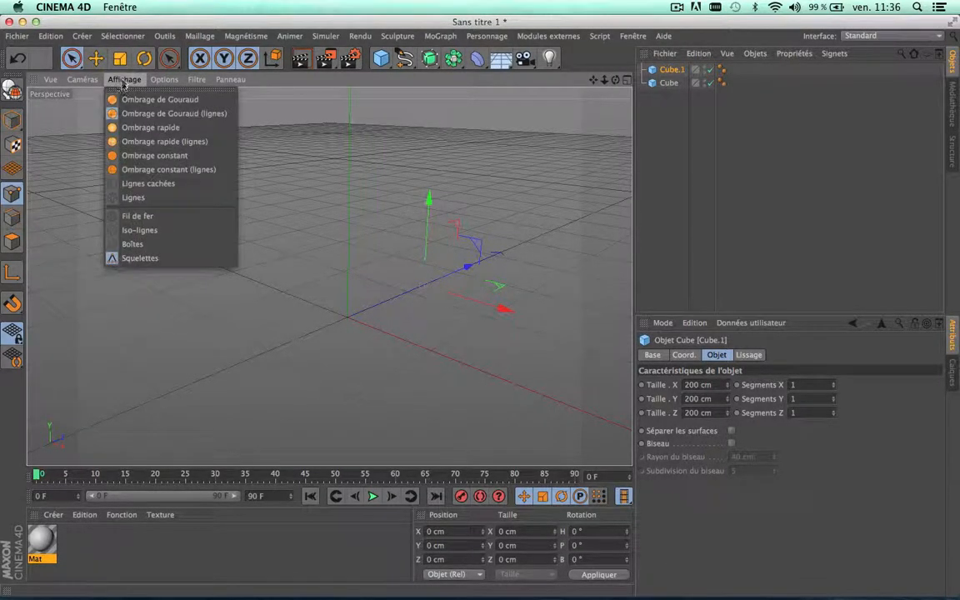
left_click(145, 216)
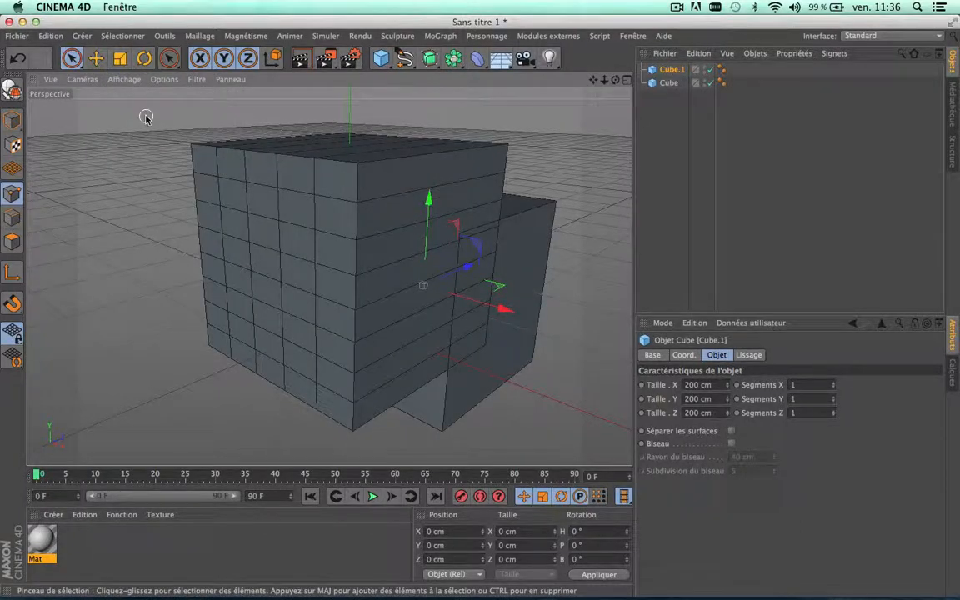
Step: Switch the line style to Iso-lignes and compare Ombrage de Gouraud with Ombrage de Gouraud (lignes)
left_click(124, 79)
left_click(138, 231)
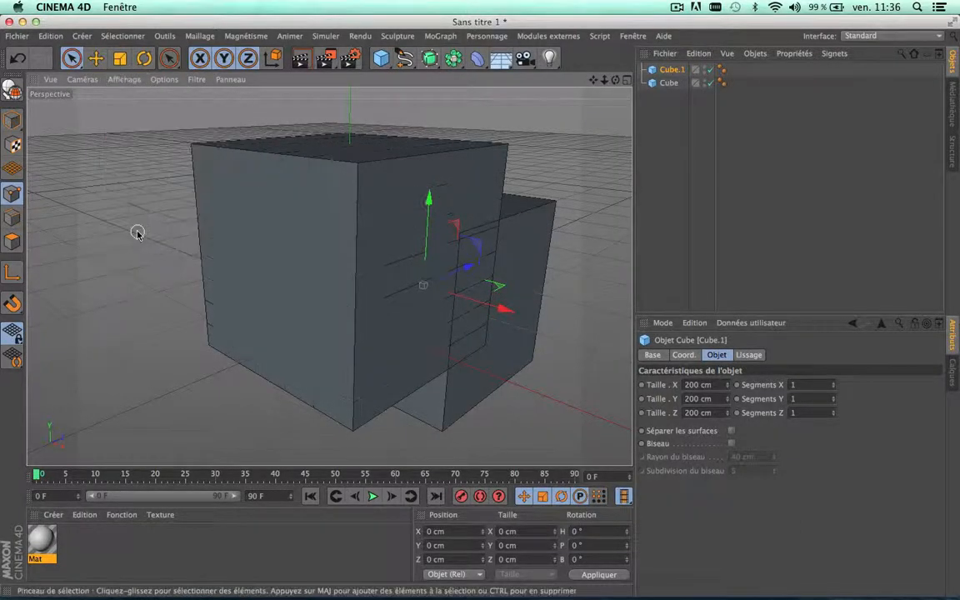
left_click(124, 79)
left_click(146, 98)
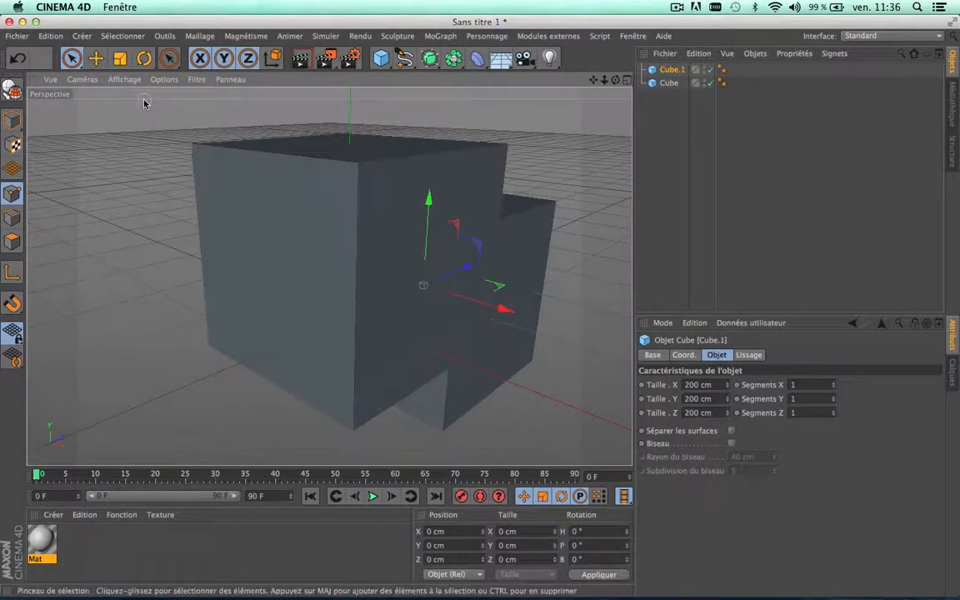
left_click(133, 80)
left_click(138, 112)
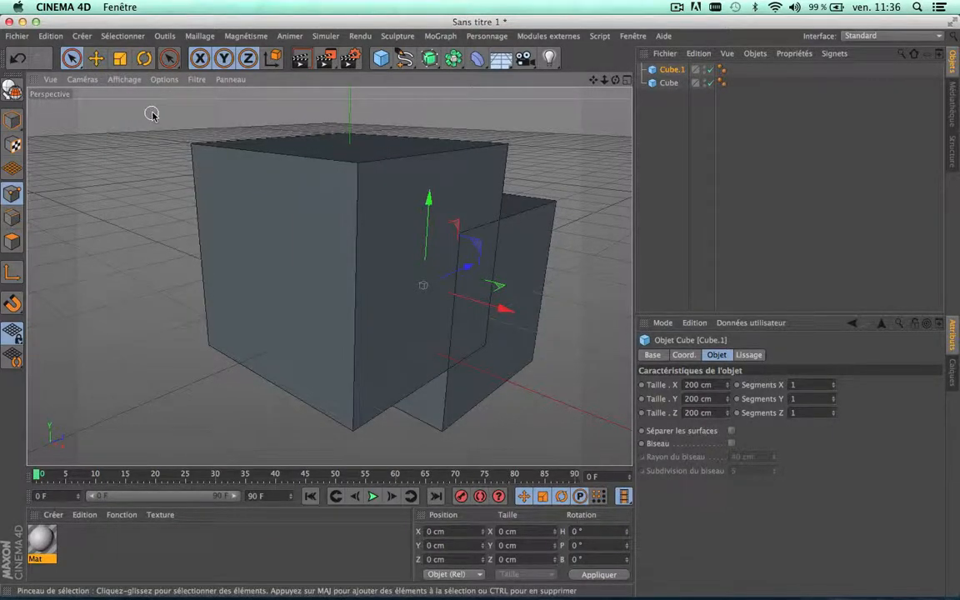
Step: Restore the Fil de fer style and compare Ombrage de Gouraud without and with lines, ending on the lines version
left_click(132, 81)
left_click(132, 214)
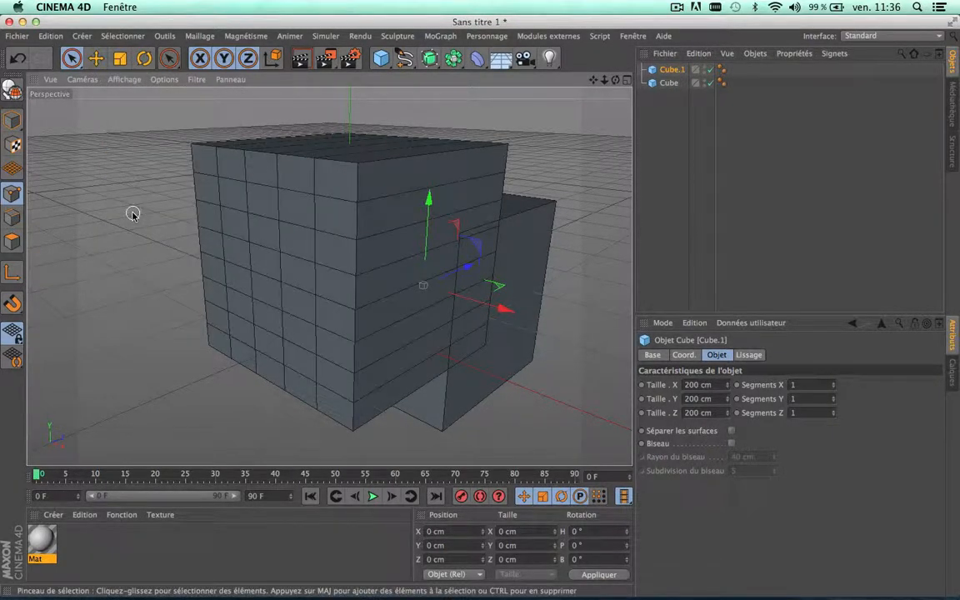
left_click(134, 80)
left_click(142, 97)
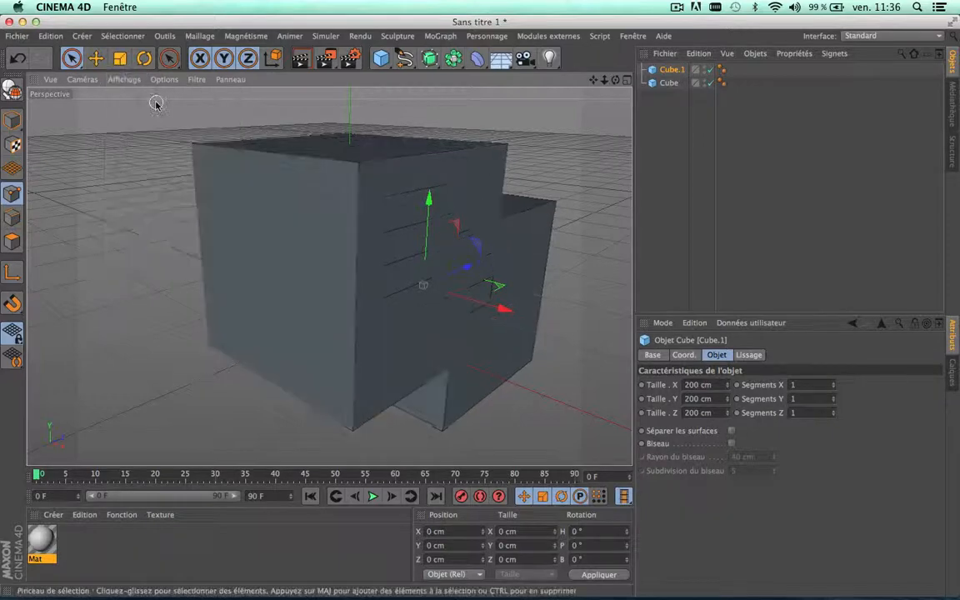
left_click(123, 79)
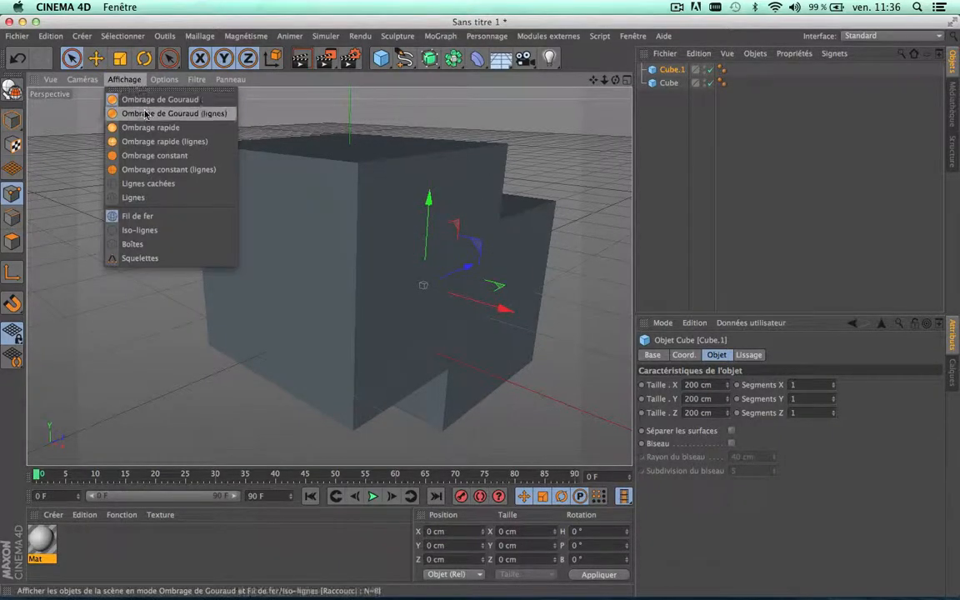
left_click(133, 111)
Step: Review the viewport options, and use the display filter to hide and restore Axes du monde
left_click(164, 80)
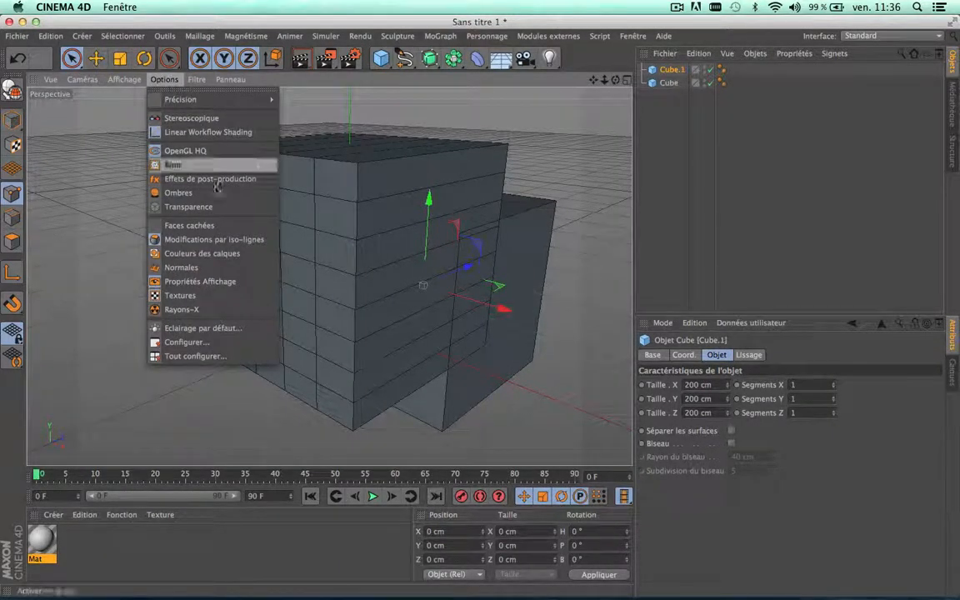
left_click(119, 162)
left_click(197, 81)
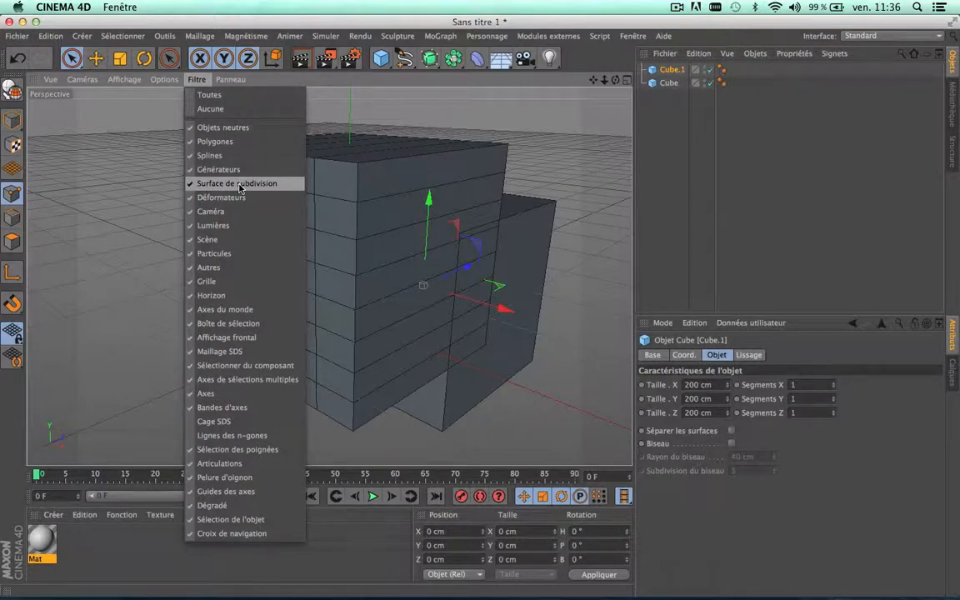
left_click(201, 310)
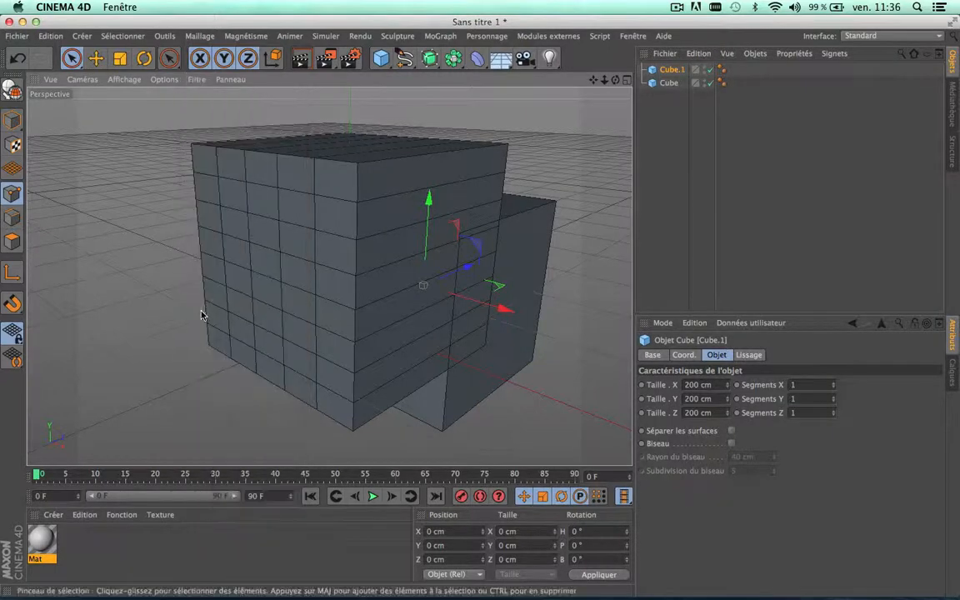
left_click(197, 79)
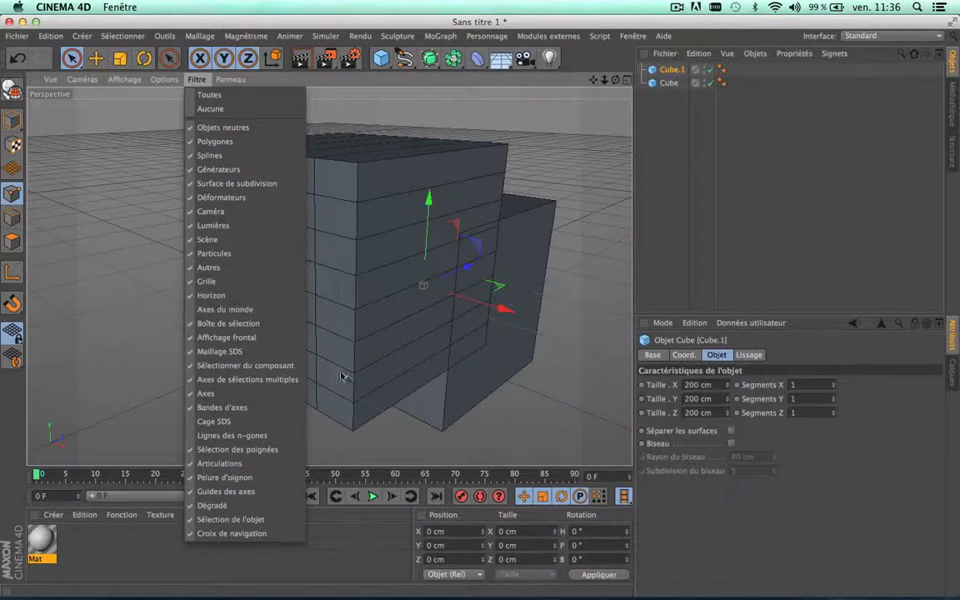
left_click(204, 309)
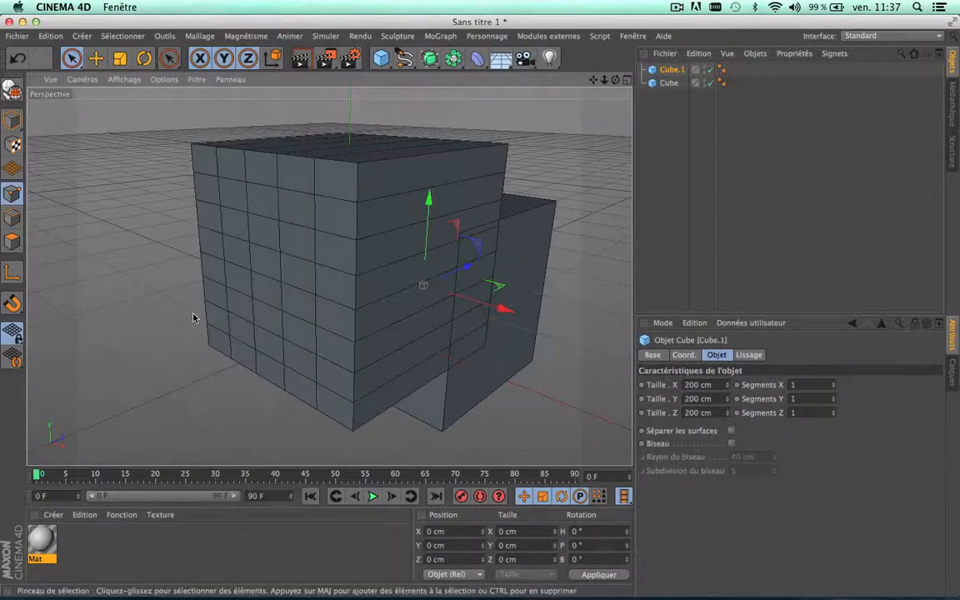
Step: Hide Axes through the display filter and try the Move and Scale tools on the selected cube without its handles
left_click(196, 79)
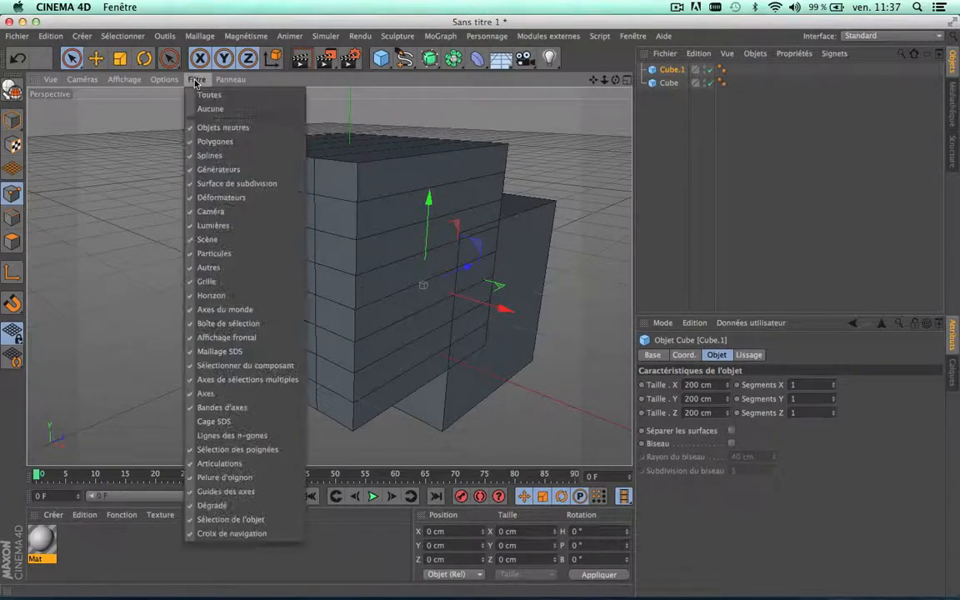
left_click(191, 396)
scroll(387, 275, "down", 5)
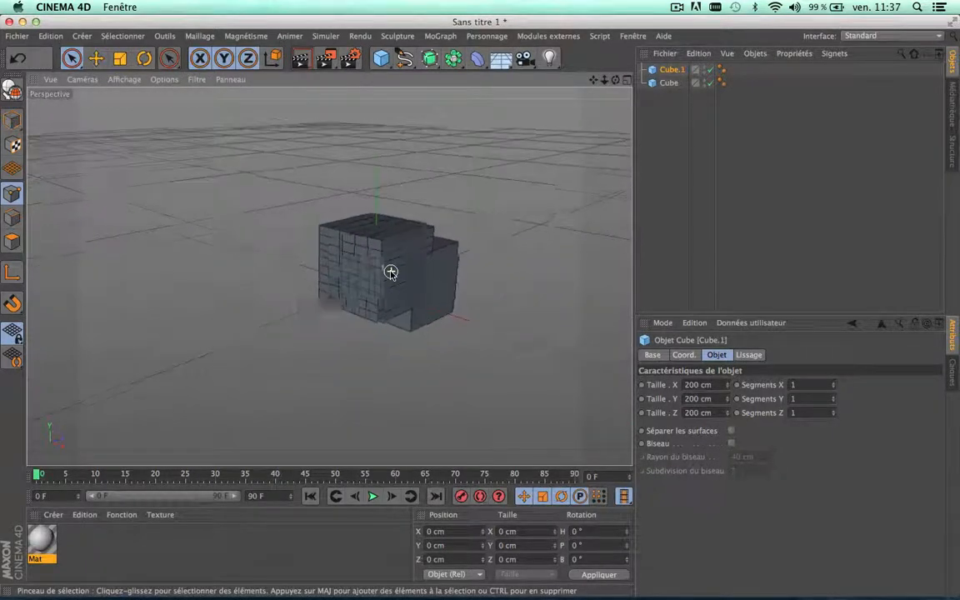
scroll(390, 272, "up", 2)
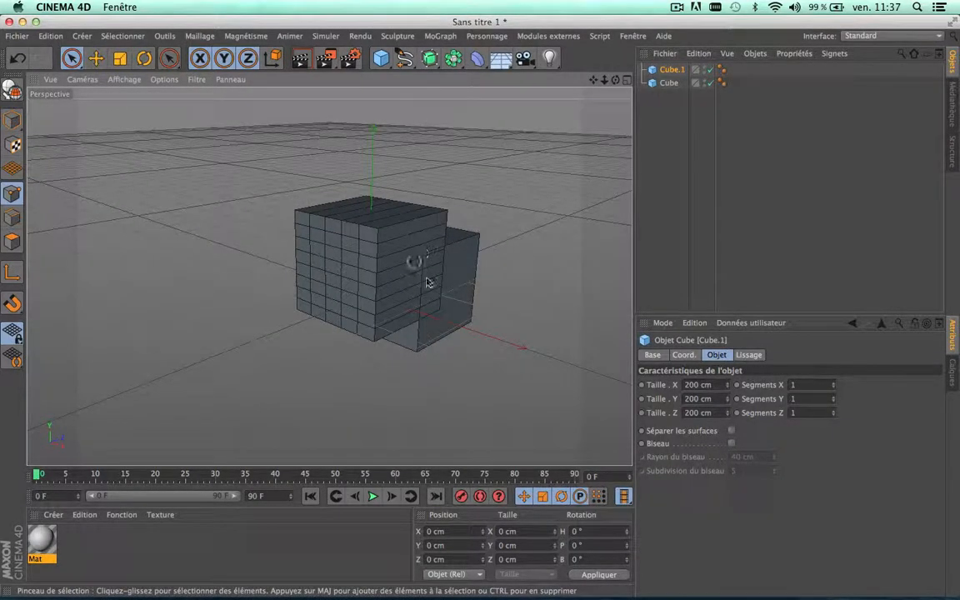
left_click(96, 57)
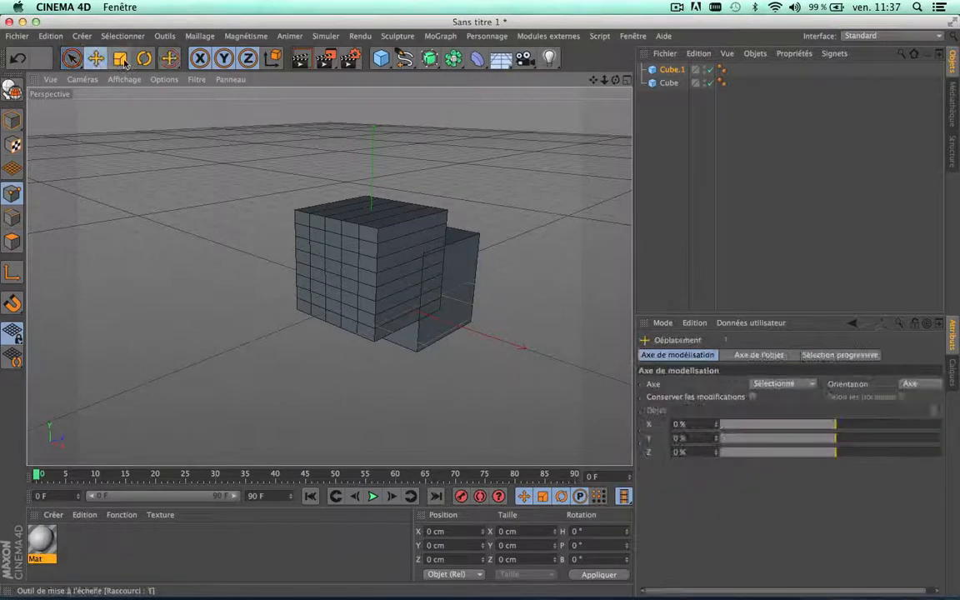
left_click(122, 58)
left_click(96, 58)
left_click(120, 57)
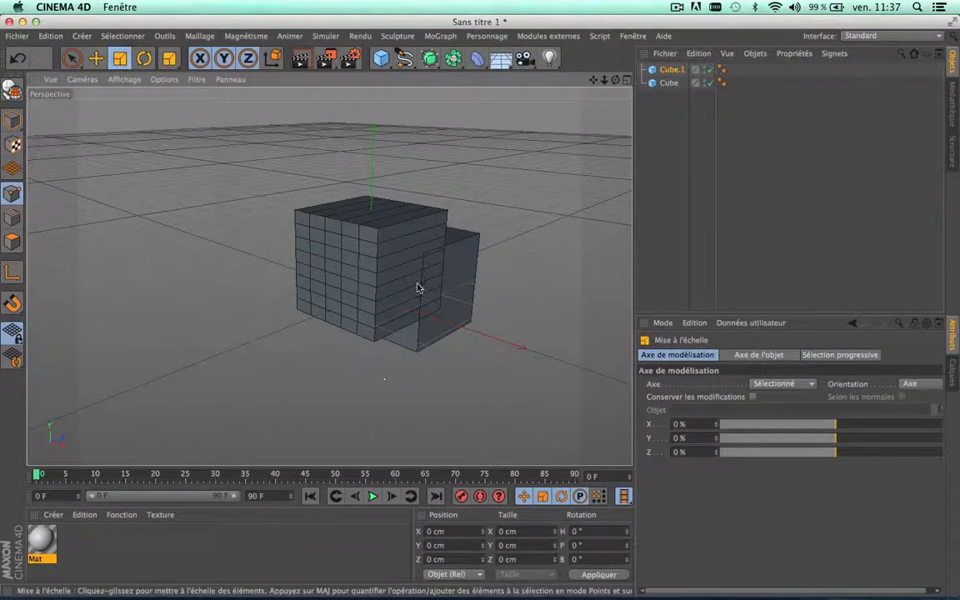
Step: Show Axes again through the display filter and look over the remaining filter entries
left_click(197, 80)
left_click(193, 397)
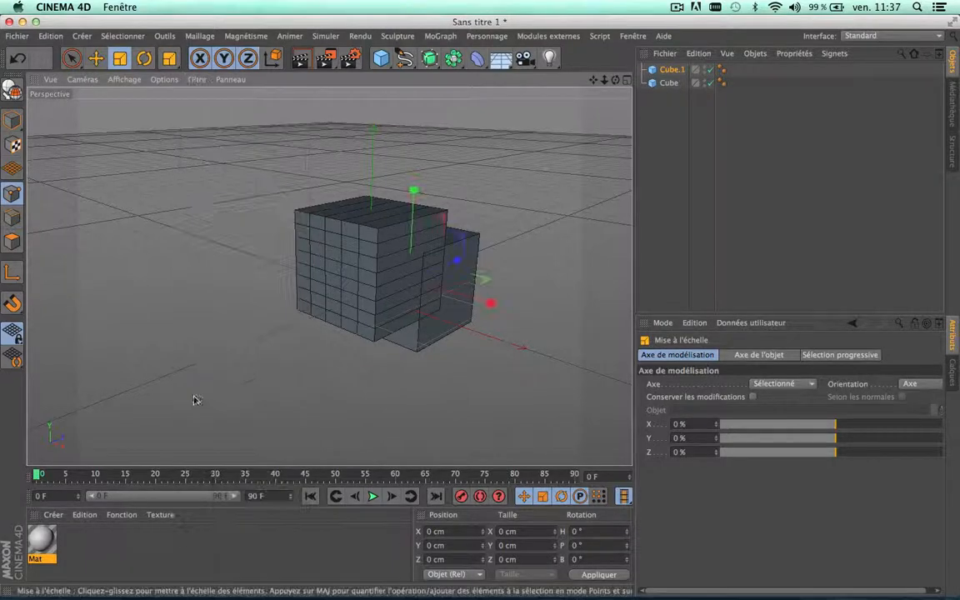
left_click(196, 80)
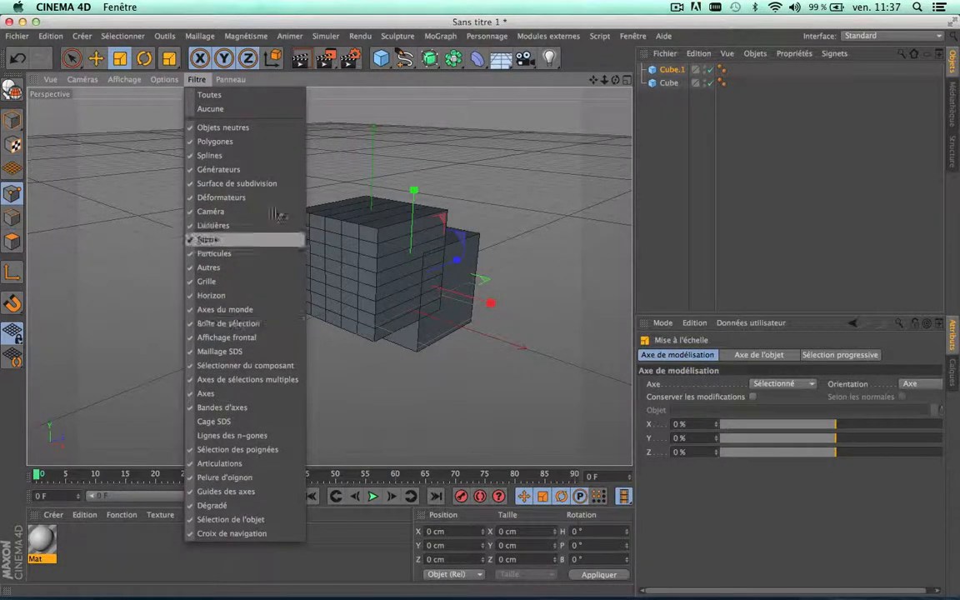
left_click(359, 135)
Step: Switch the viewport panel to Vue 2 to see the cubes from above
left_click(230, 79)
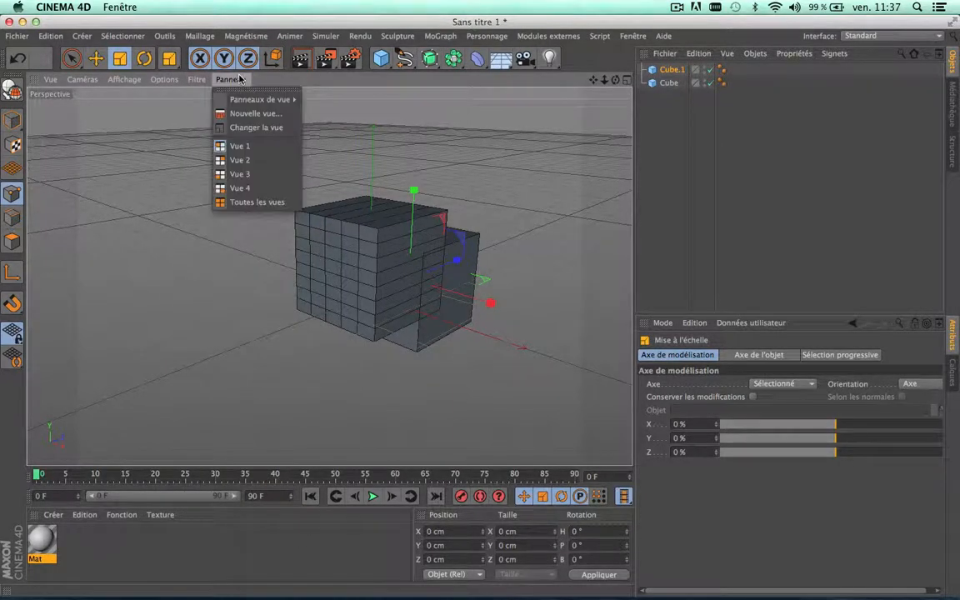
left_click(242, 160)
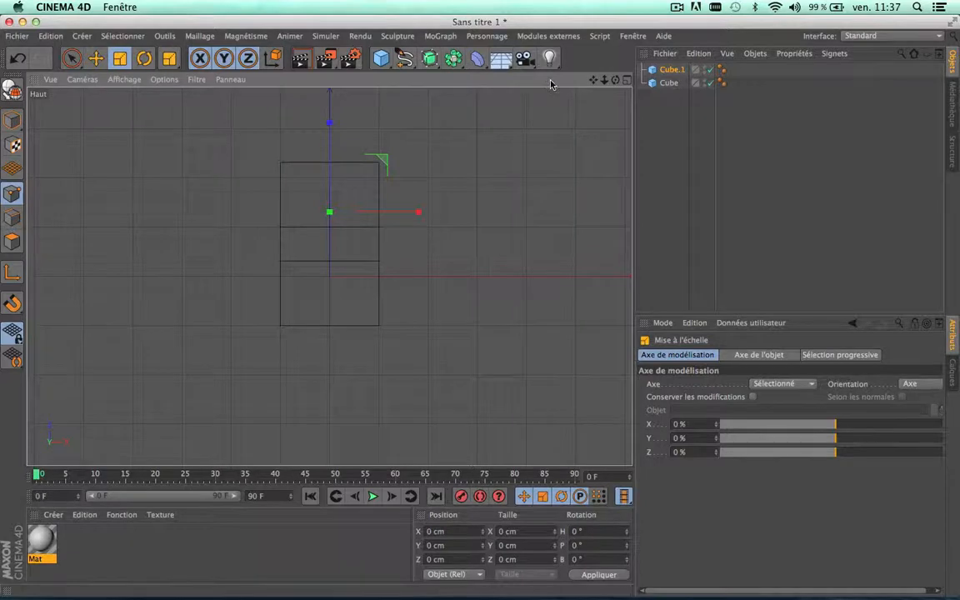
Step: Switch the viewport back to the Perspective view, and display all four views together
left_click(232, 80)
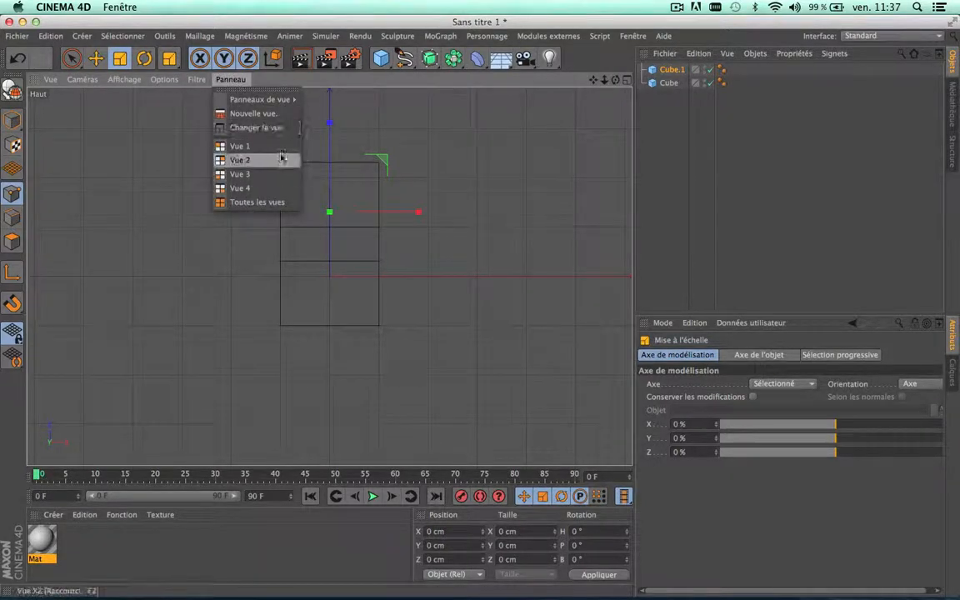
left_click(255, 159)
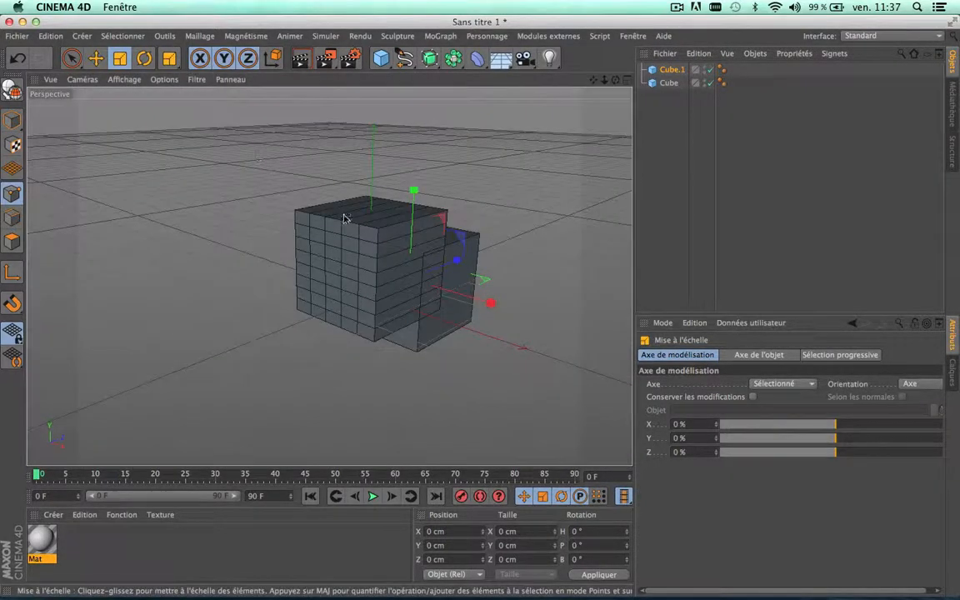
left_click(627, 80)
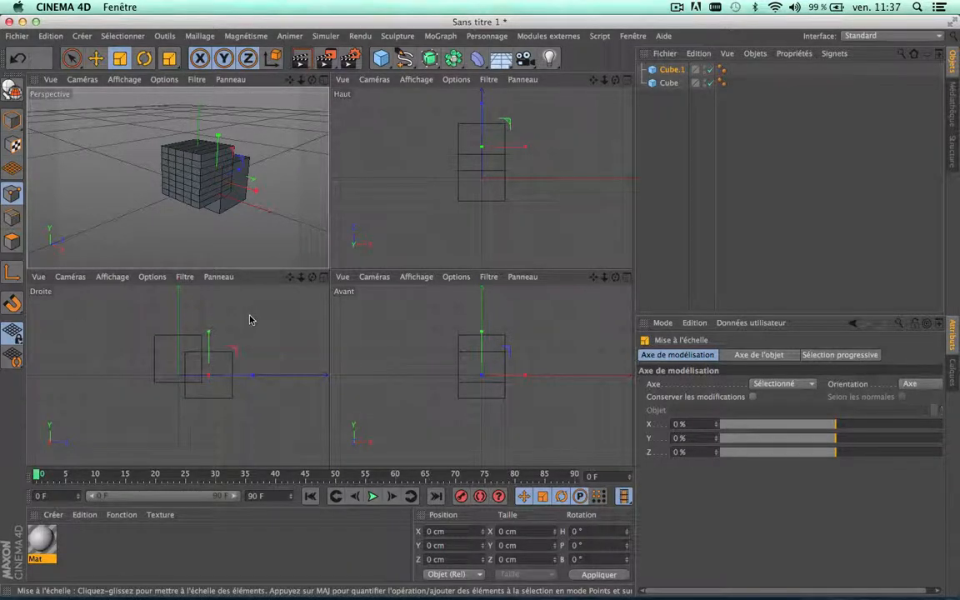
Step: Maximize the Droite view and the Avant view in turn, returning to the four-view layout after each
left_click(324, 277)
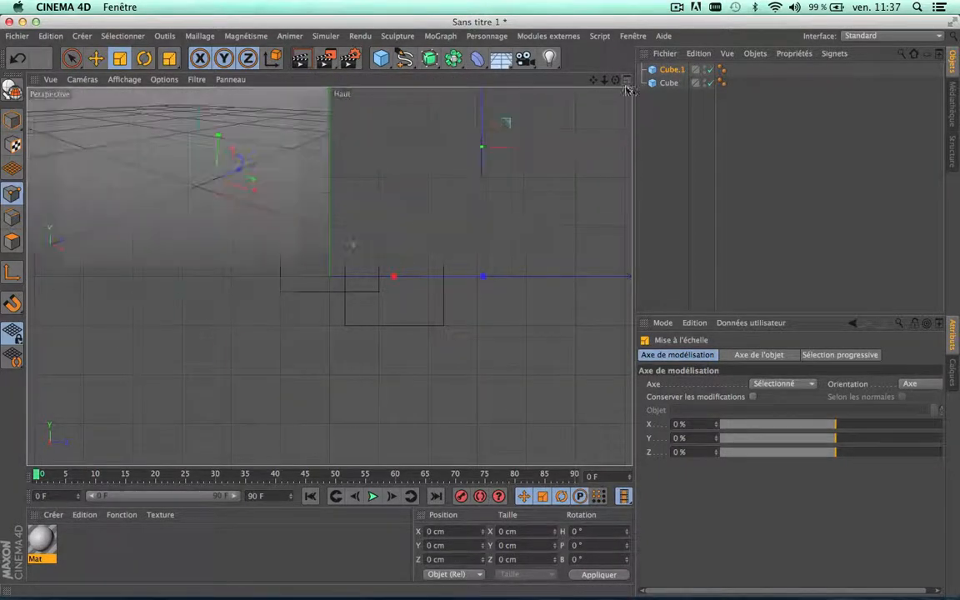
left_click(626, 79)
left_click(626, 279)
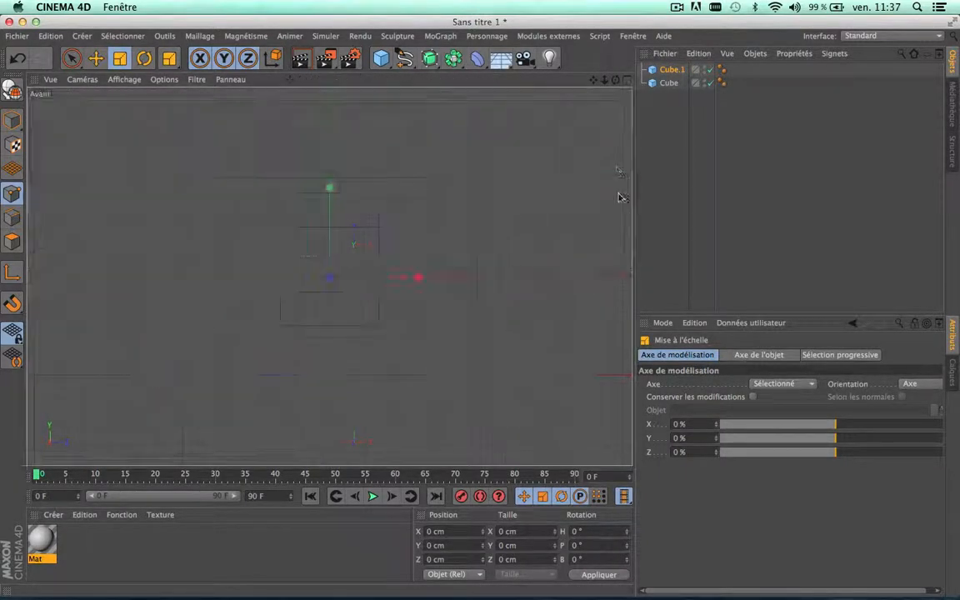
left_click(626, 81)
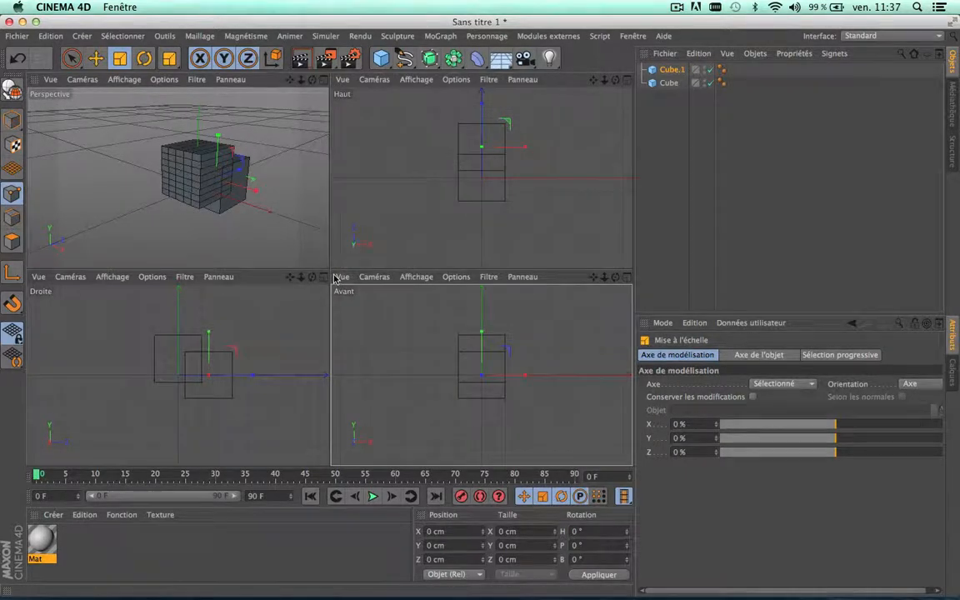
Step: Shift the divider between the four views slightly, and zoom the Perspective and Haut views independently of each other
left_click_drag(328, 272, 326, 248)
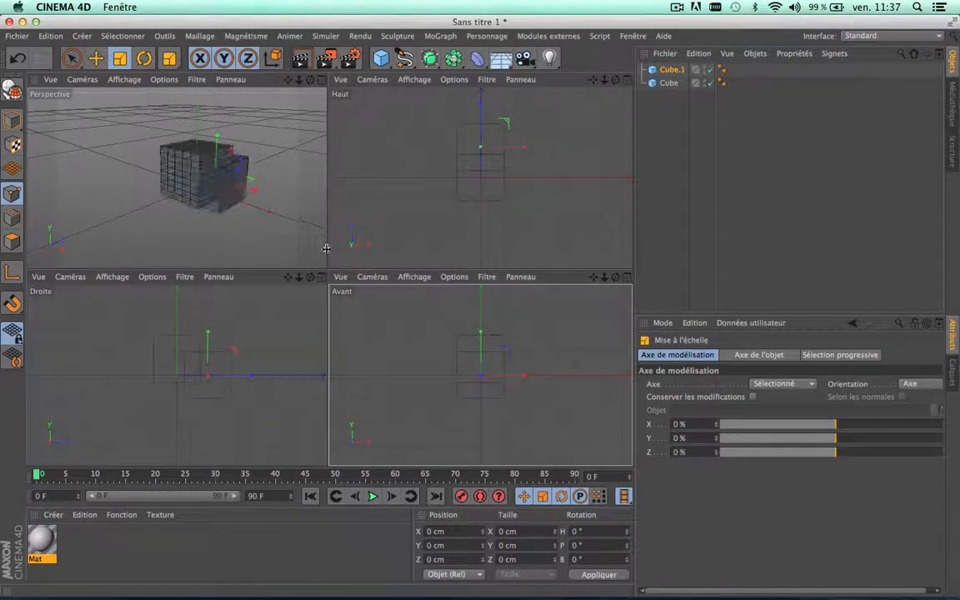
scroll(229, 176, "up", 5)
scroll(229, 175, "down", 3)
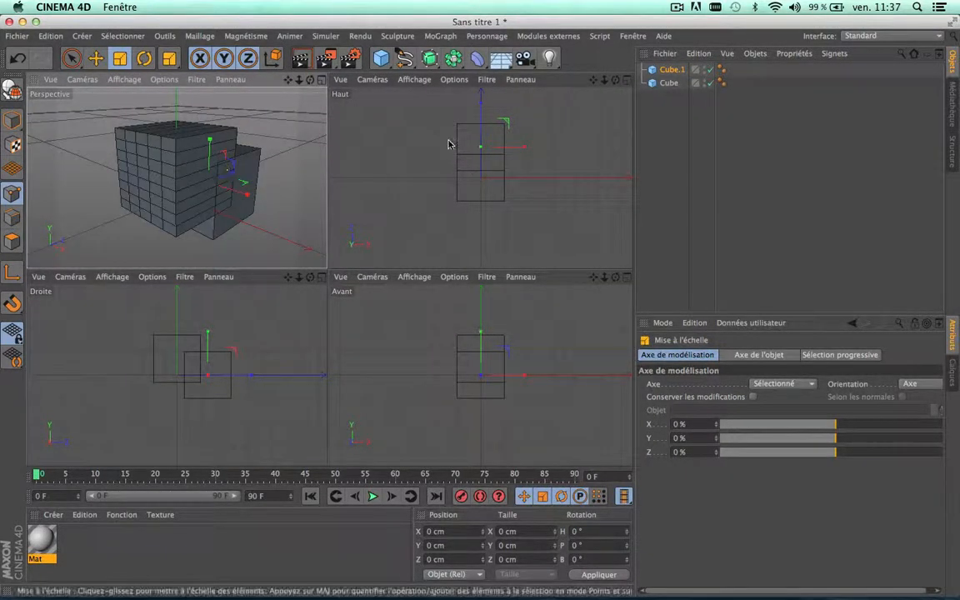
scroll(449, 144, "up", 3)
scroll(449, 144, "down", 3)
scroll(161, 165, "up", 5)
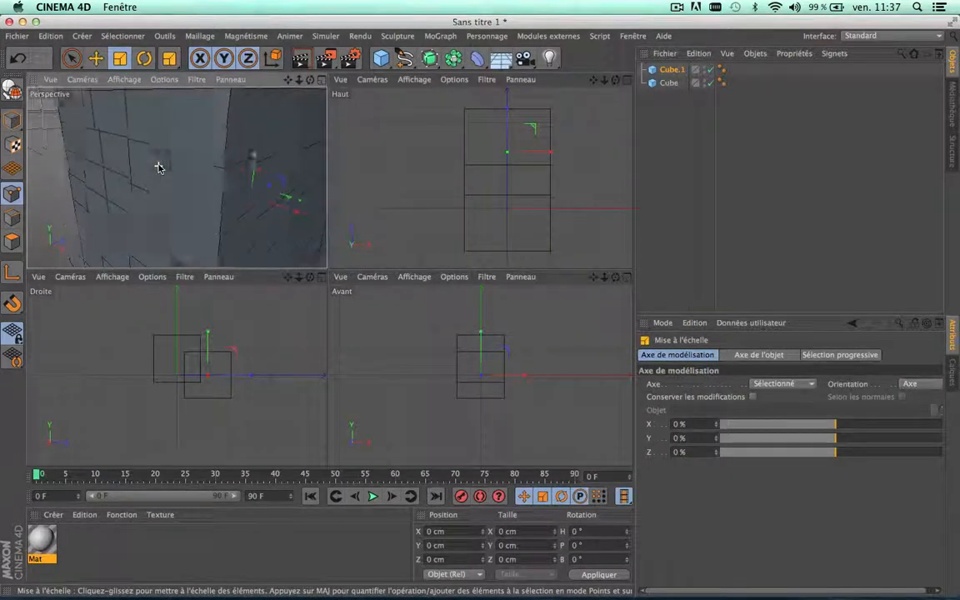
scroll(158, 167, "down", 3)
scroll(158, 167, "down", 3)
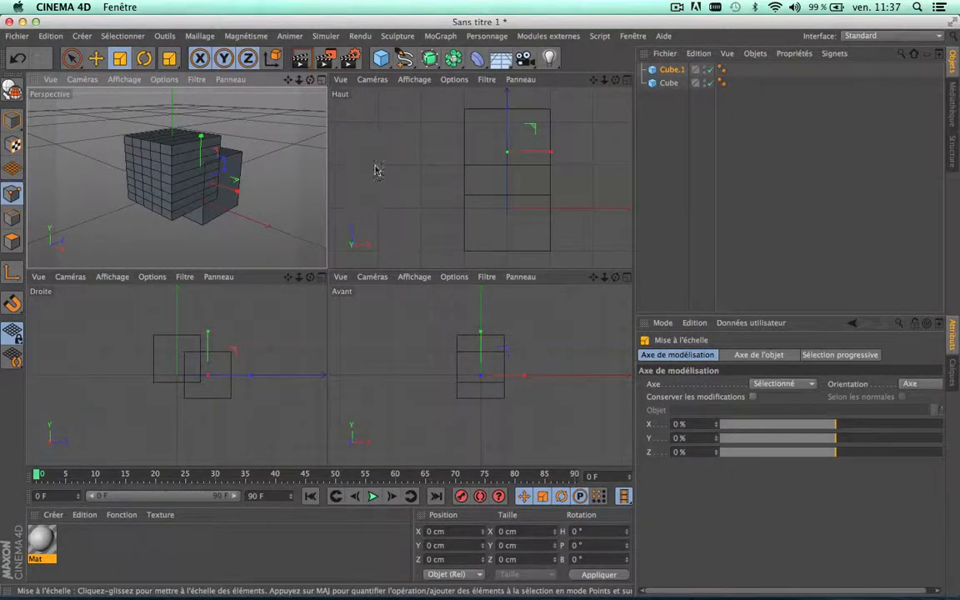
Step: Maximize the Haut view, restore the four-view layout, and look through the Droite view's own display options
left_click(409, 164)
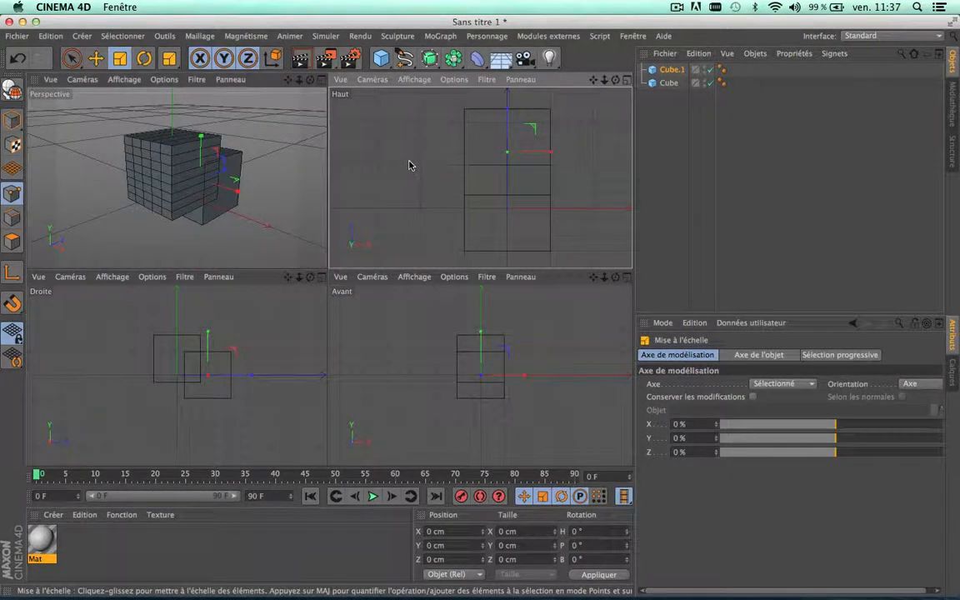
left_click(626, 80)
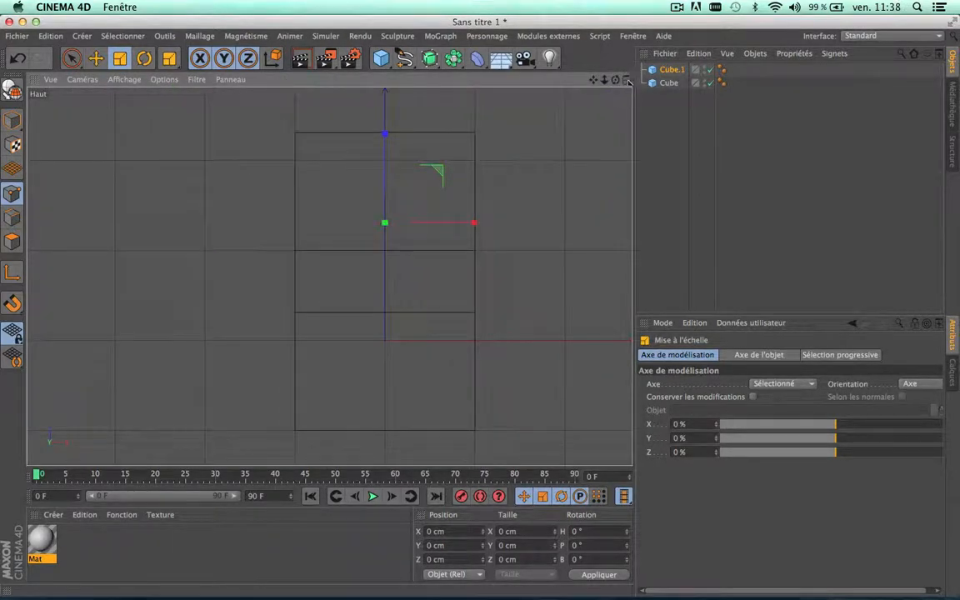
left_click(627, 81)
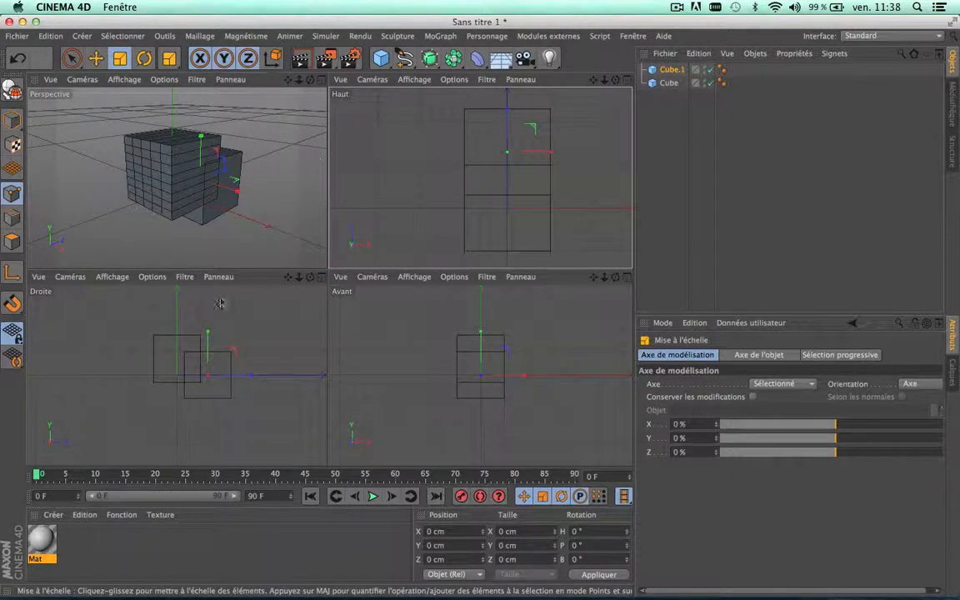
left_click(70, 276)
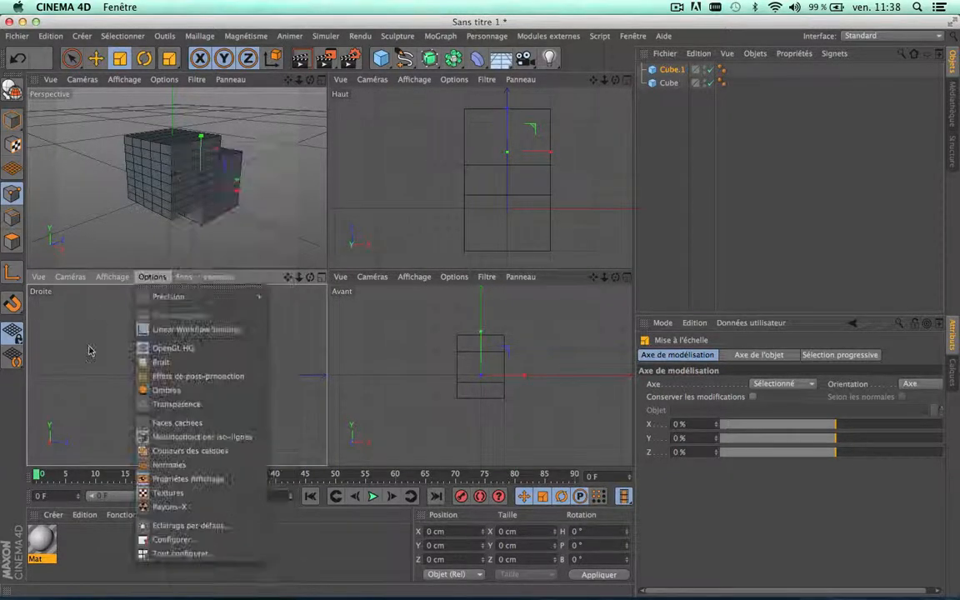
left_click(90, 350)
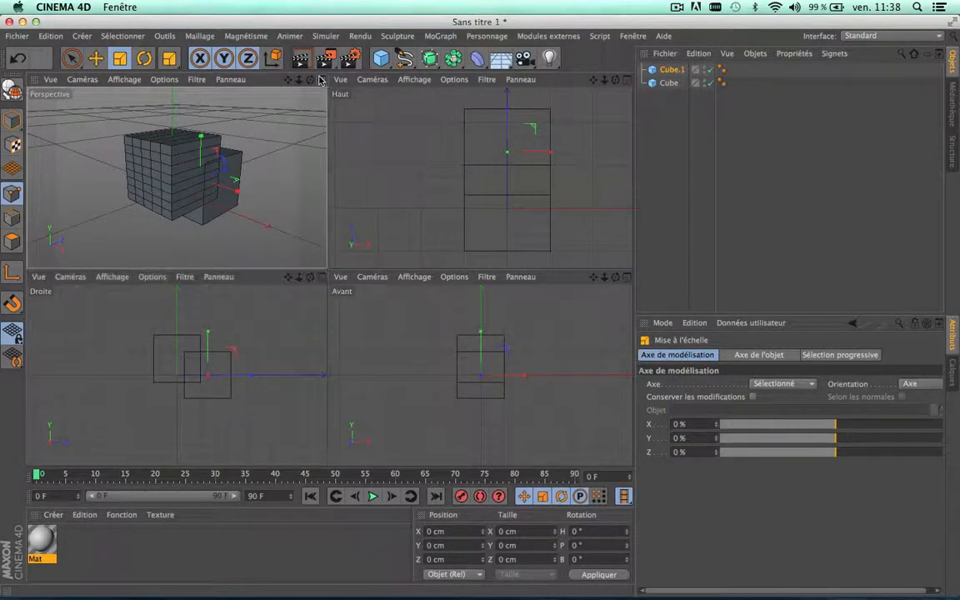
Step: Maximize the Perspective view and zoom in and out on the two cubes
left_click(320, 79)
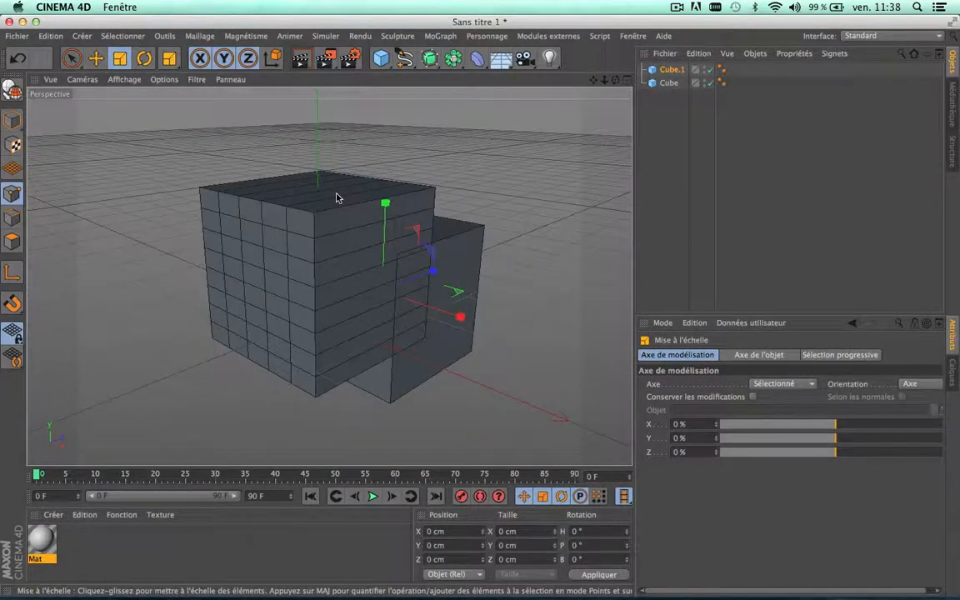
scroll(336, 197, "down", 5)
scroll(337, 198, "up", 8)
scroll(335, 197, "down", 5)
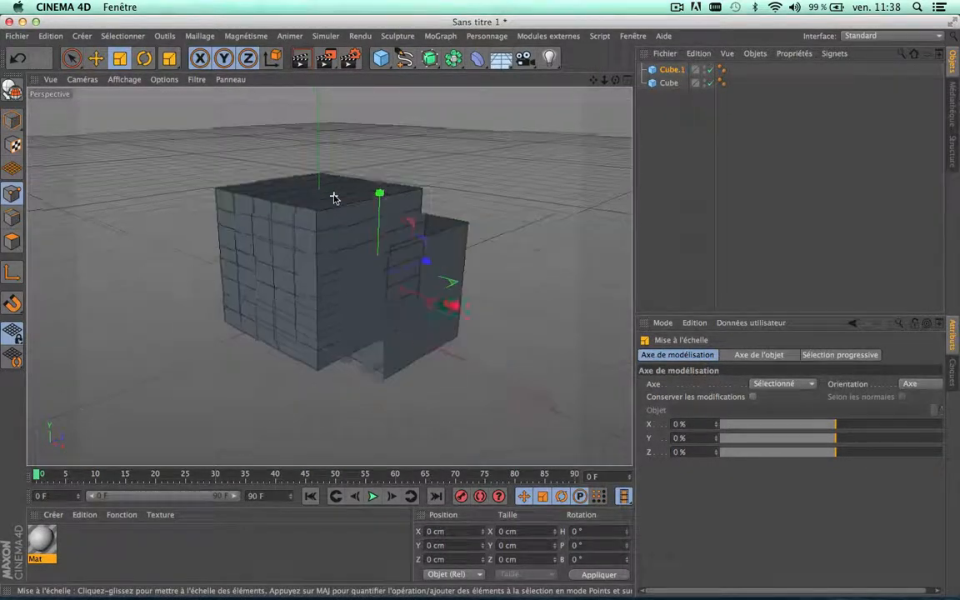
scroll(334, 197, "up", 2)
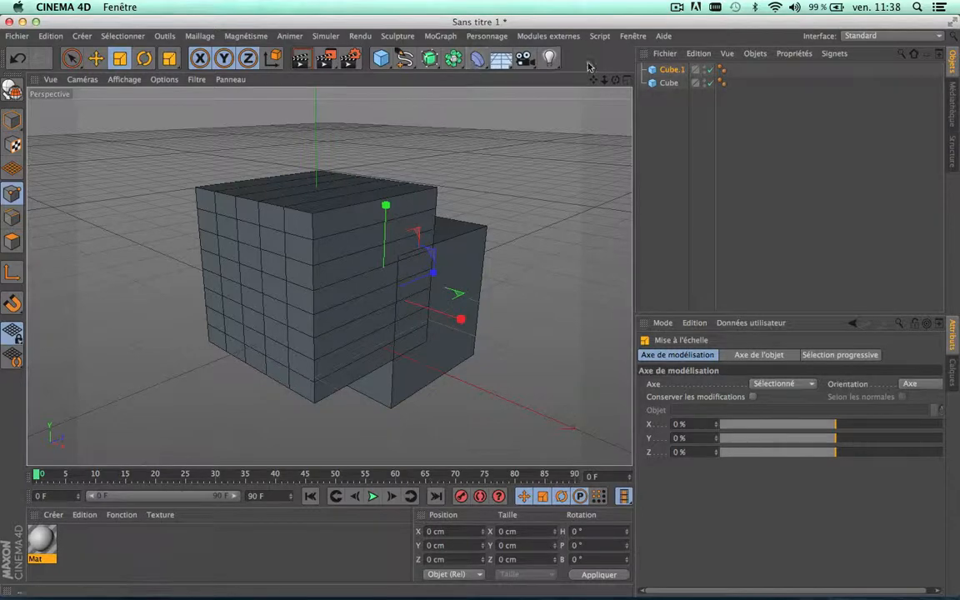
Step: Practise panning and zooming around the cubes in the Perspective view with the viewport's navigation controls
scroll(327, 274, "up", 2)
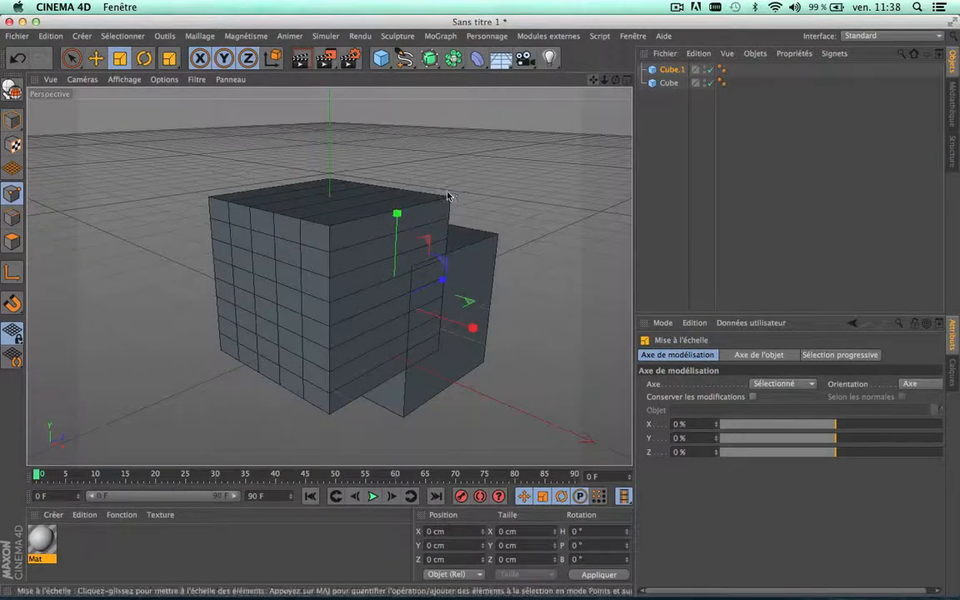
scroll(447, 197, "down", 4)
scroll(447, 194, "up", 5)
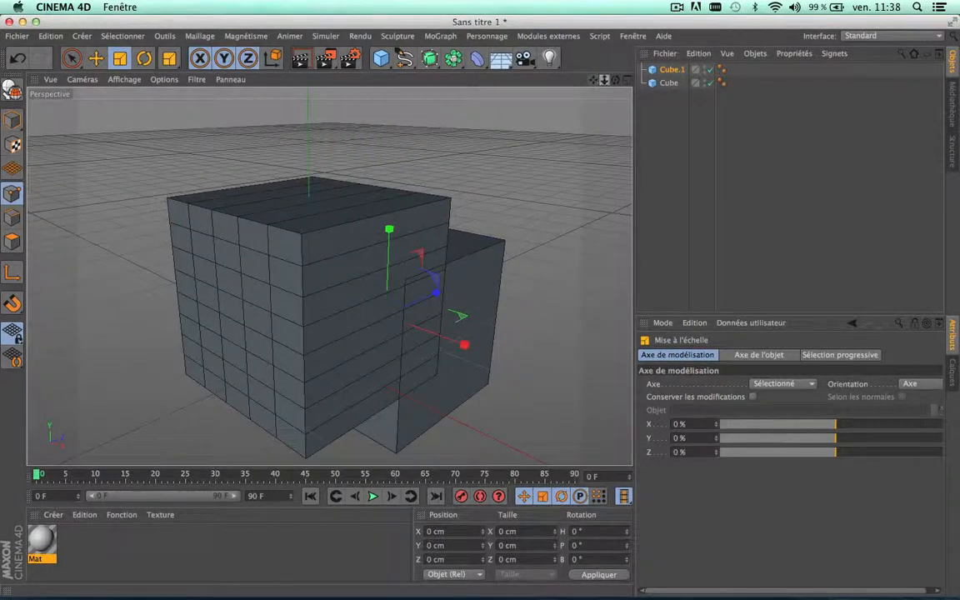
left_click_drag(604, 80, 515, 54)
scroll(439, 213, "down", 4)
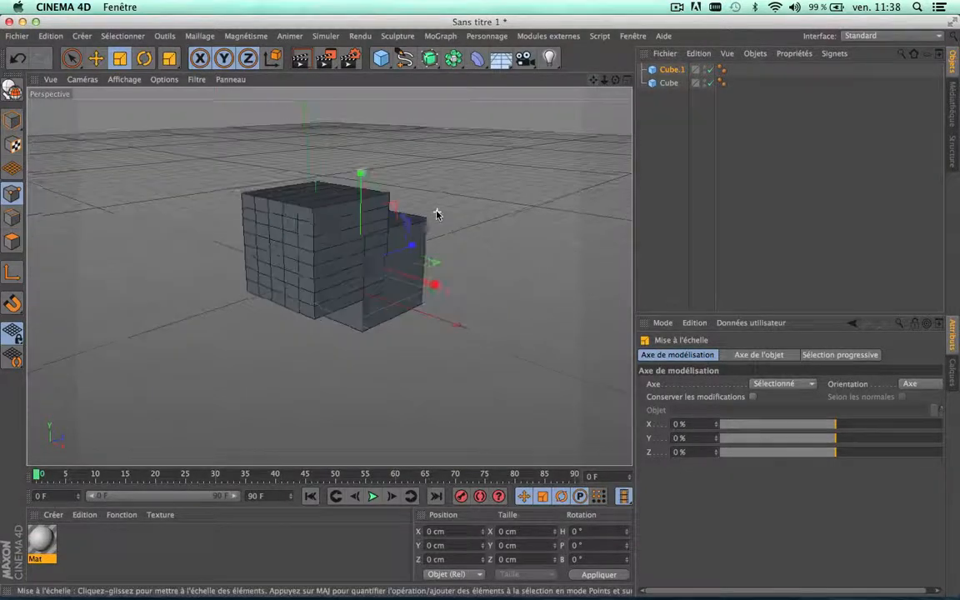
scroll(304, 200, "up", 6)
scroll(305, 200, "down", 4)
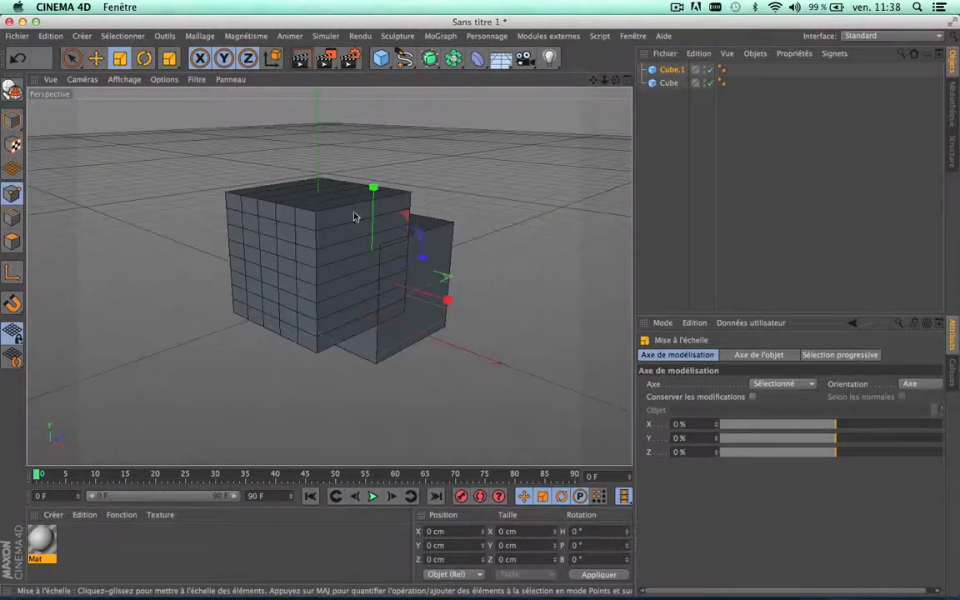
scroll(293, 207, "up", 3)
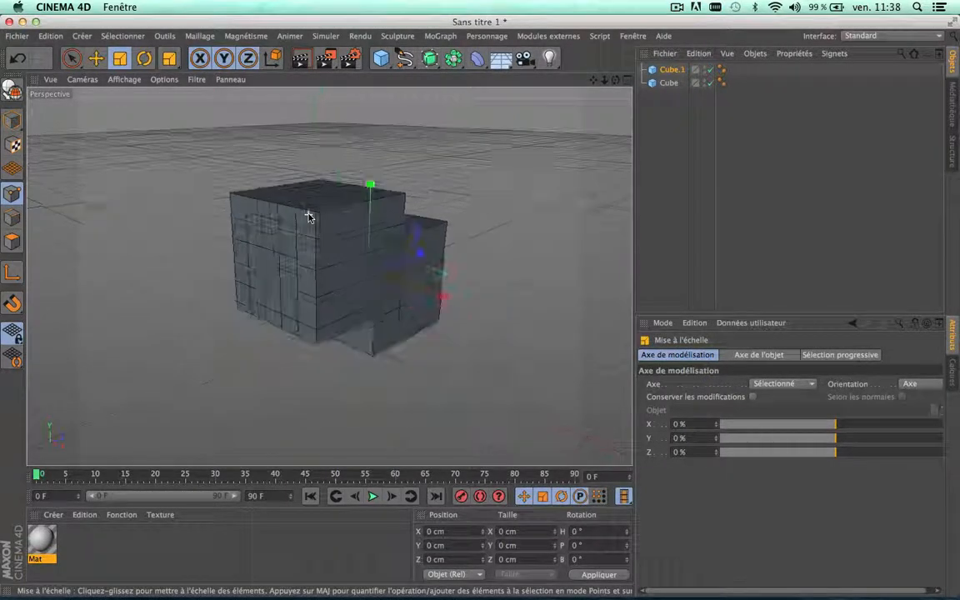
left_click_drag(593, 80, 587, 102)
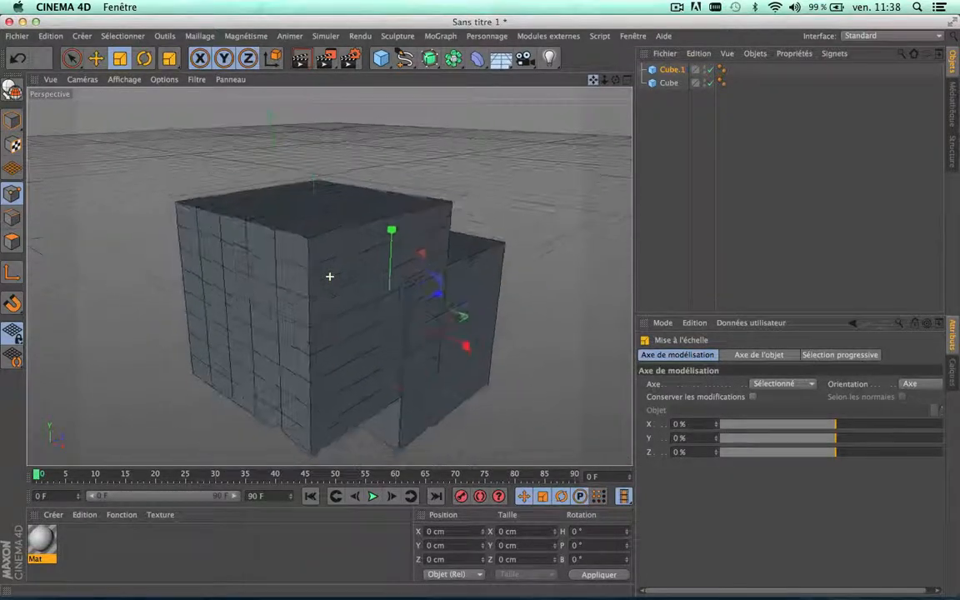
scroll(345, 222, "down", 3)
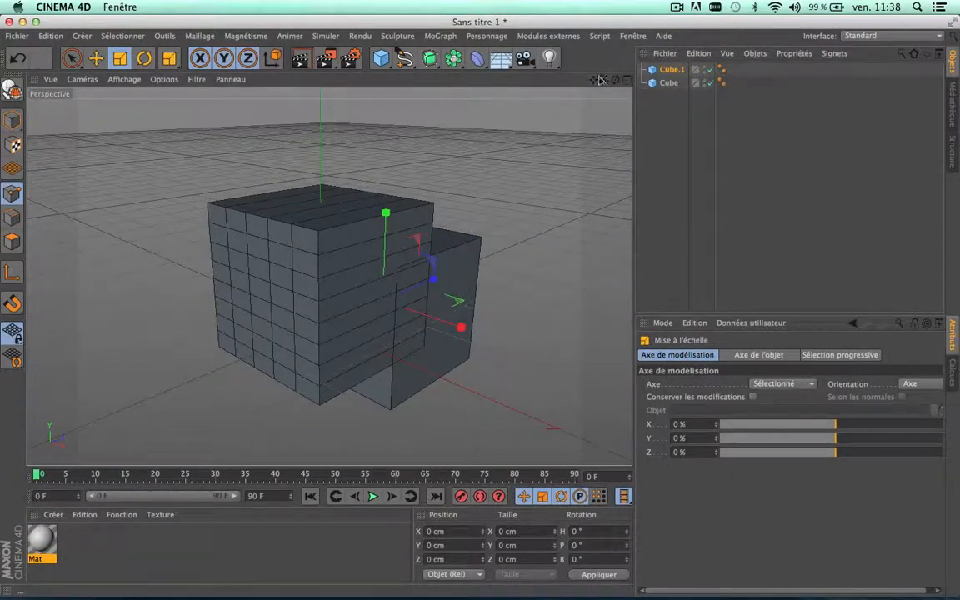
scroll(327, 274, "up", 1)
scroll(358, 215, "down", 3)
scroll(358, 215, "up", 4)
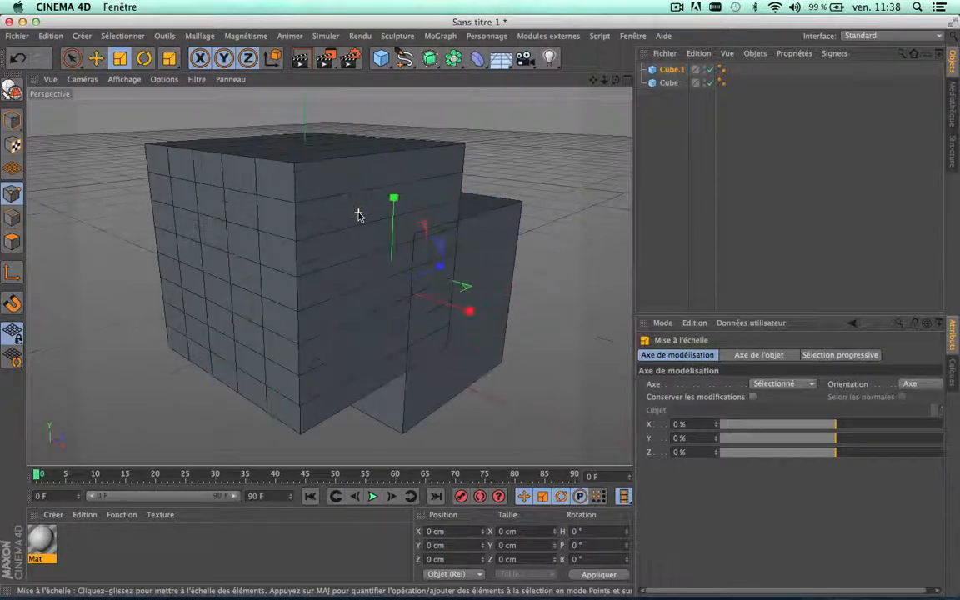
scroll(477, 241, "down", 2)
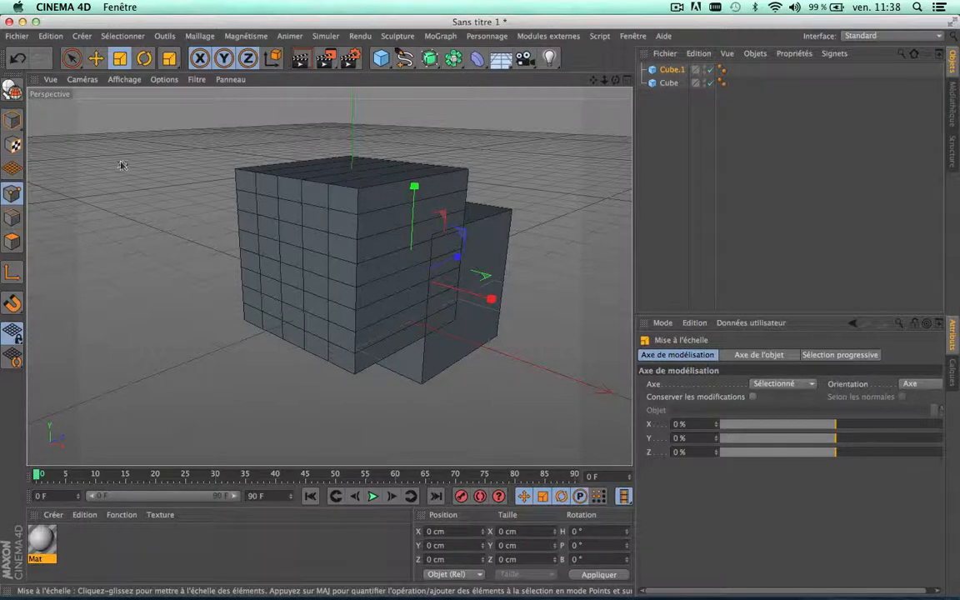
left_click(17, 36)
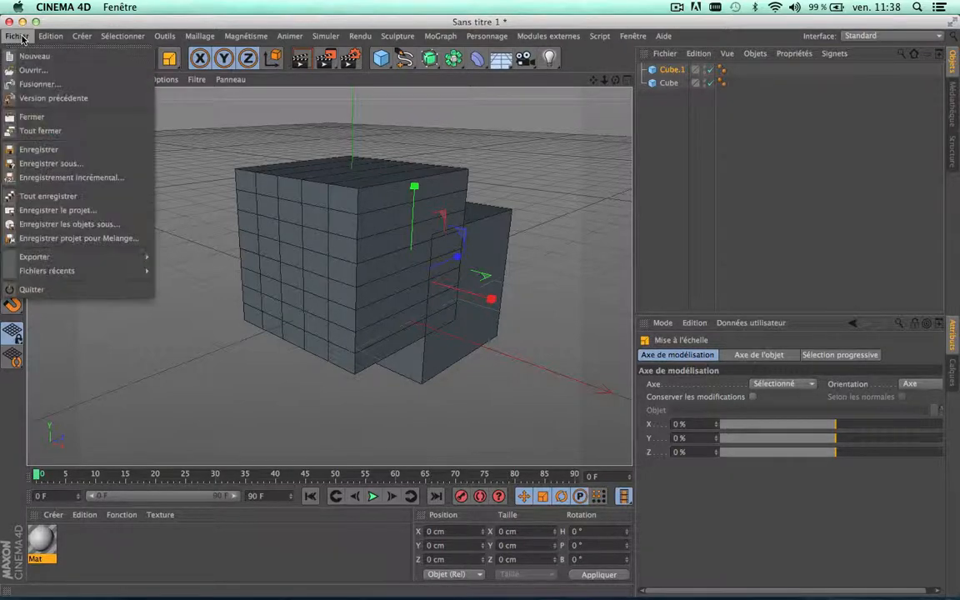
left_click(229, 140)
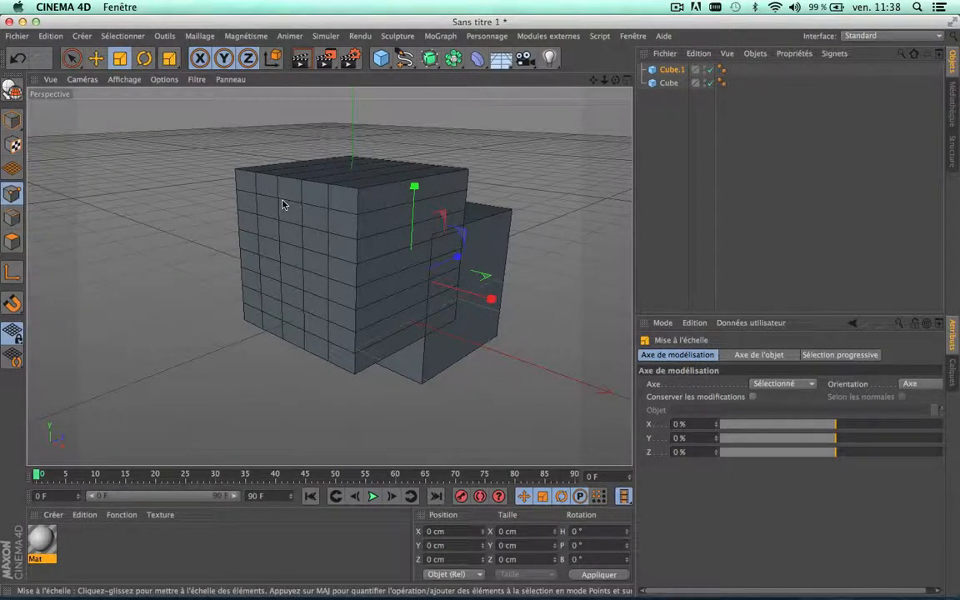